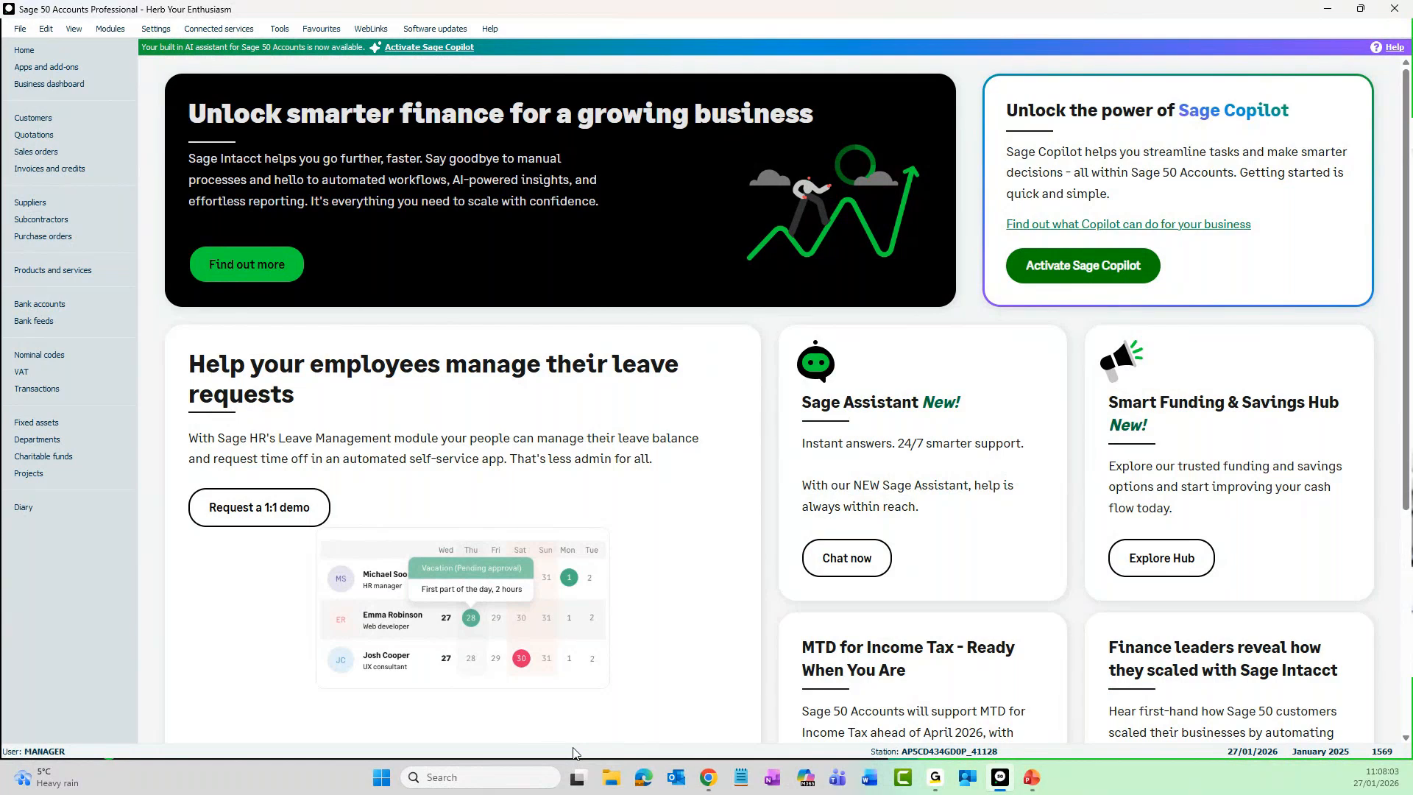
- Archive the company through the period-end Archive Company routine, using the description Mid Year 2025
{"action": "left_click", "coordinate": [280, 30]}
{"action": "mouse_move", "coordinate": [315, 123]}
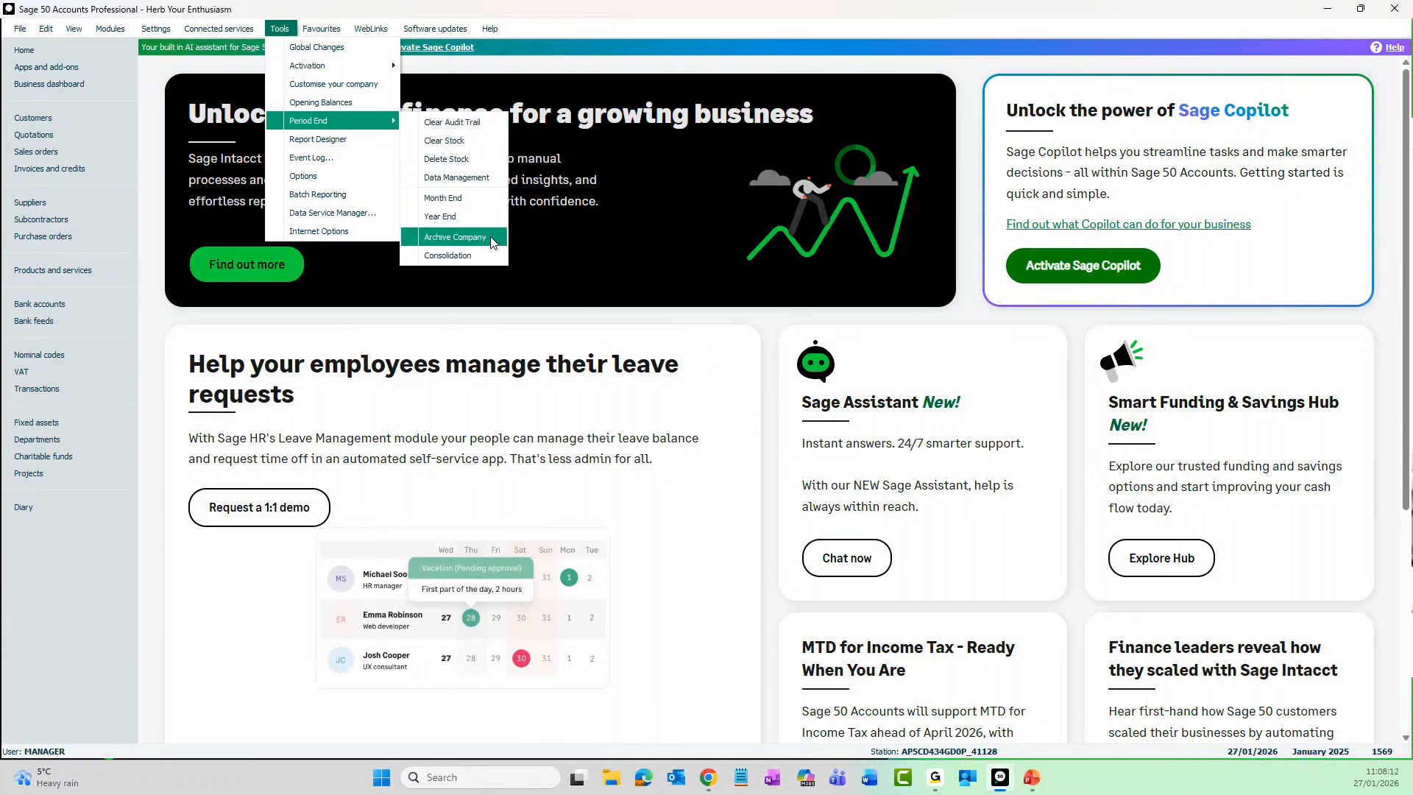
{"action": "left_click", "coordinate": [455, 237]}
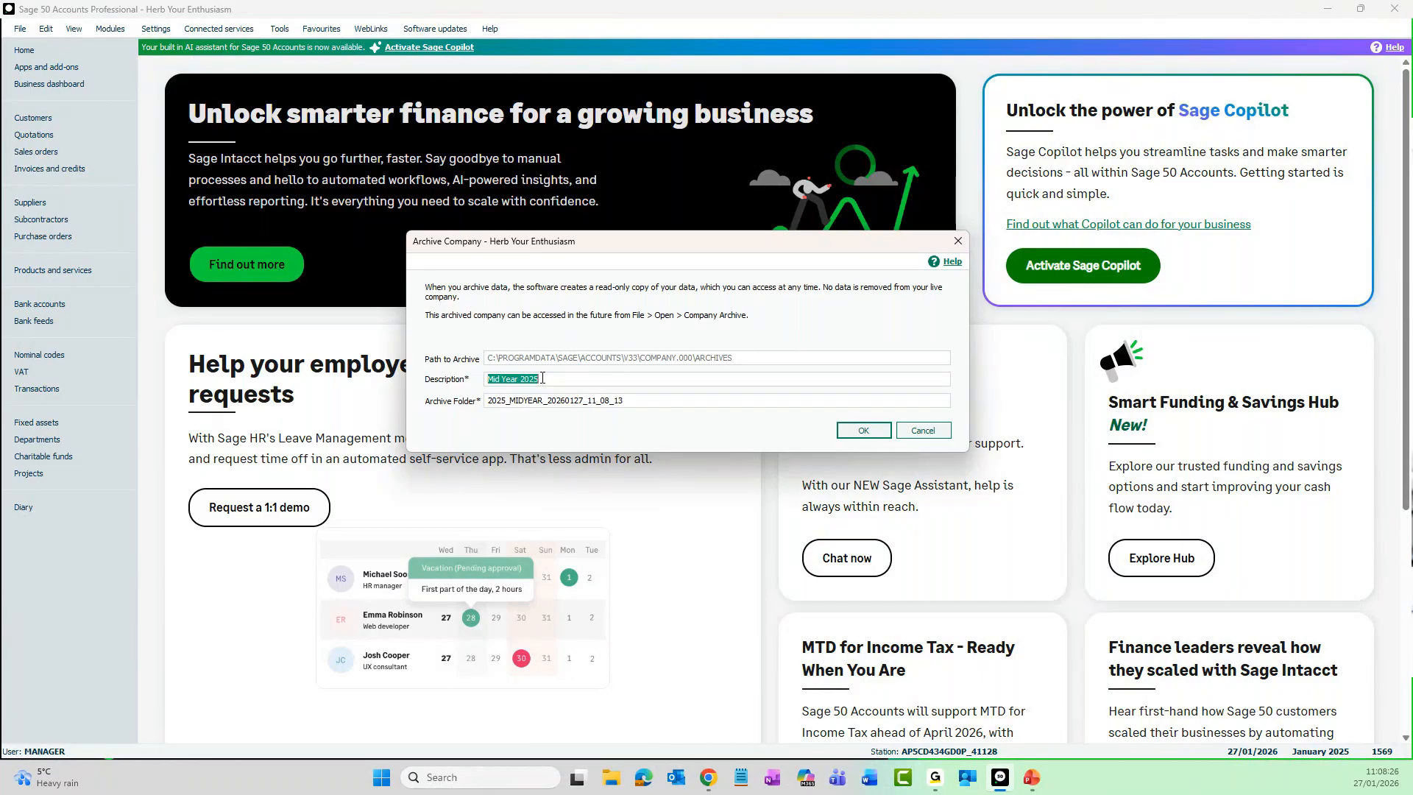
{"action": "left_click", "coordinate": [518, 379]}
{"action": "left_click", "coordinate": [861, 433]}
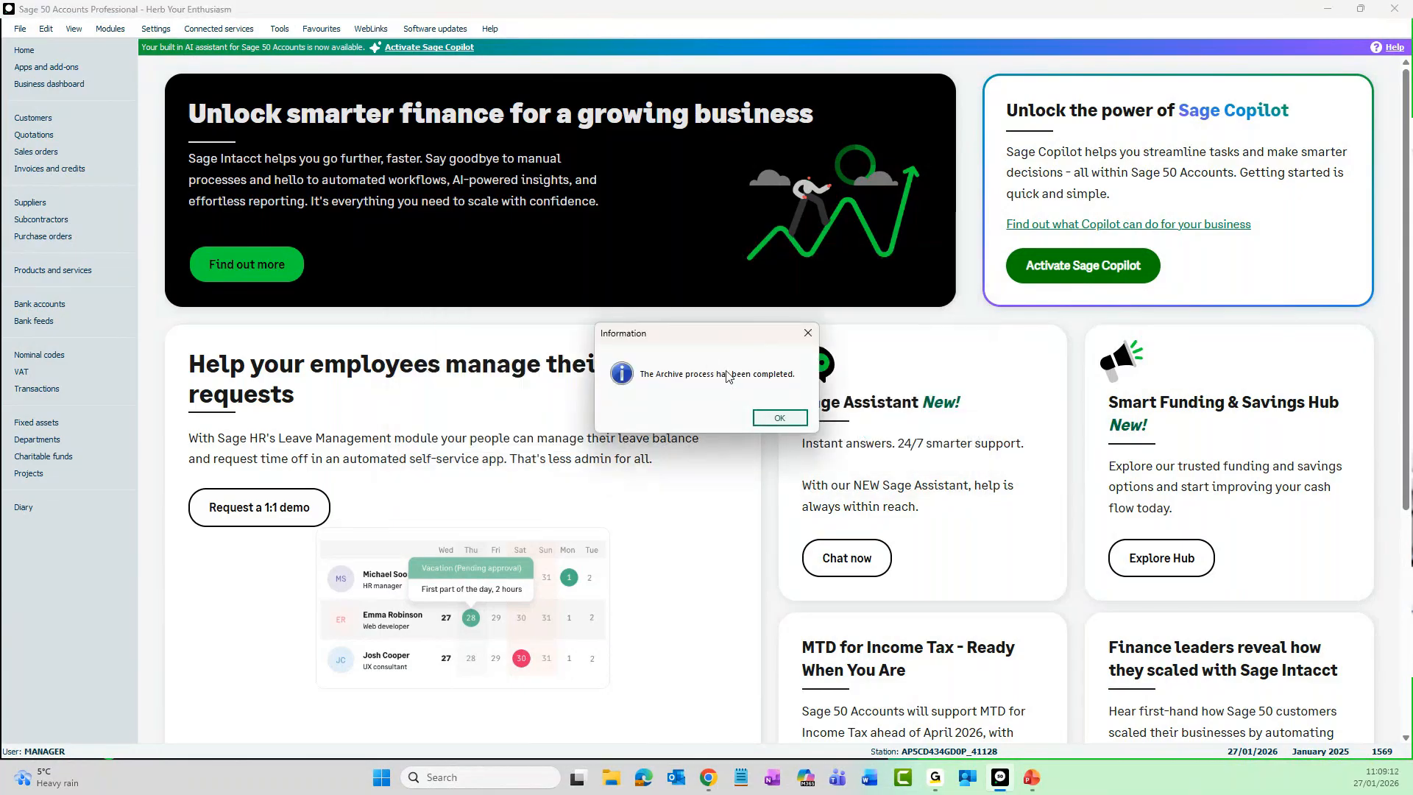
{"action": "left_click", "coordinate": [779, 423]}
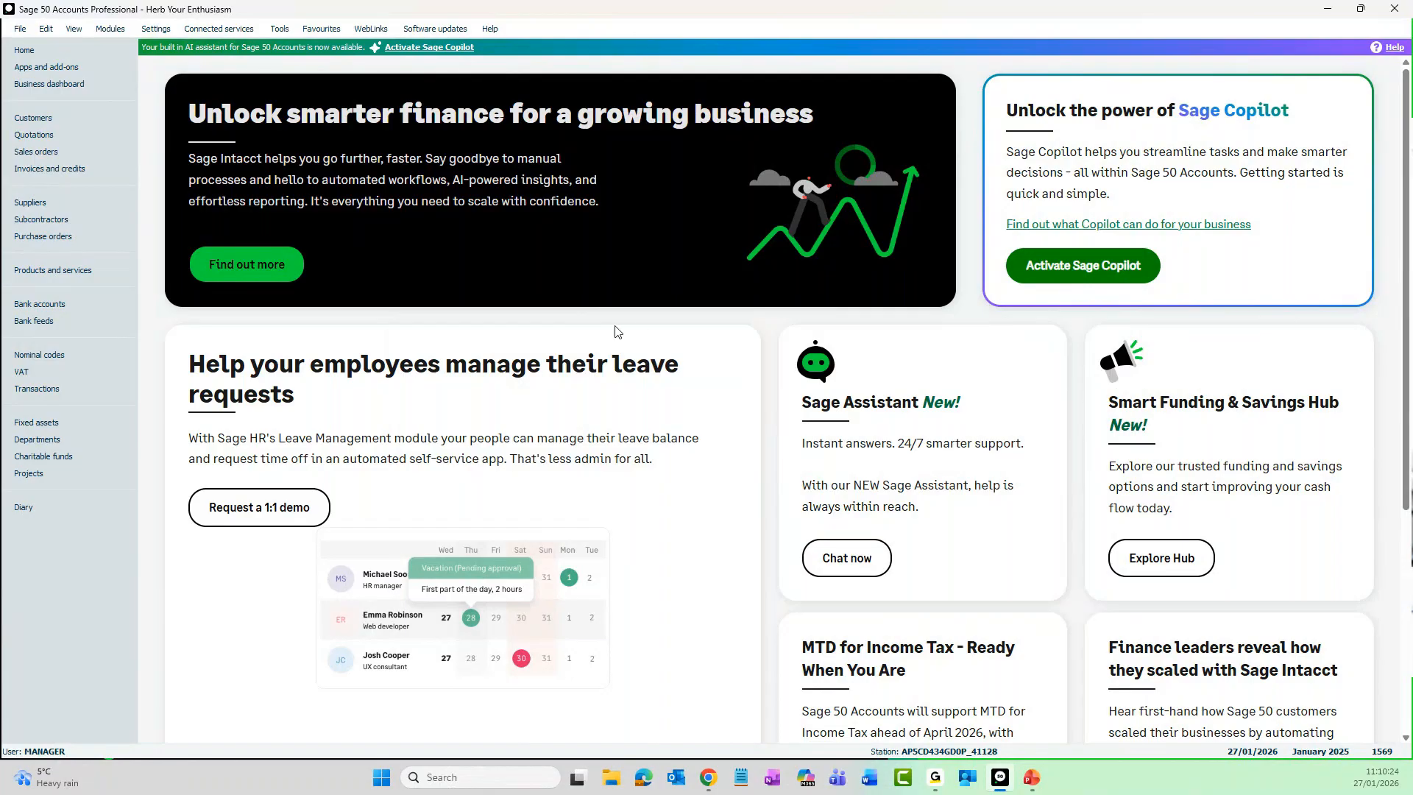
- Open the company archive dated 12/01/2026 with the description Mid Year after CAT 2025
{"action": "left_click", "coordinate": [21, 33]}
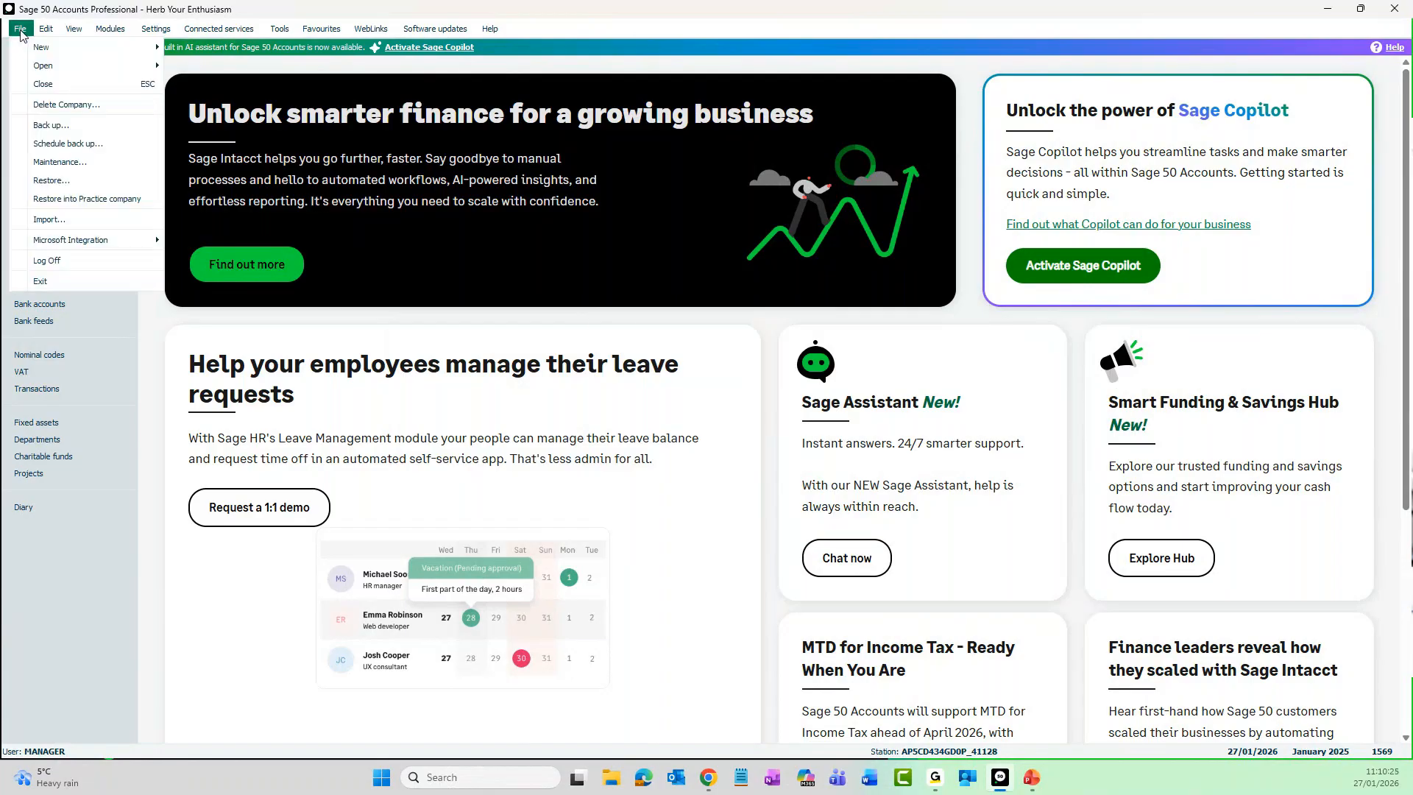
{"action": "mouse_move", "coordinate": [39, 70]}
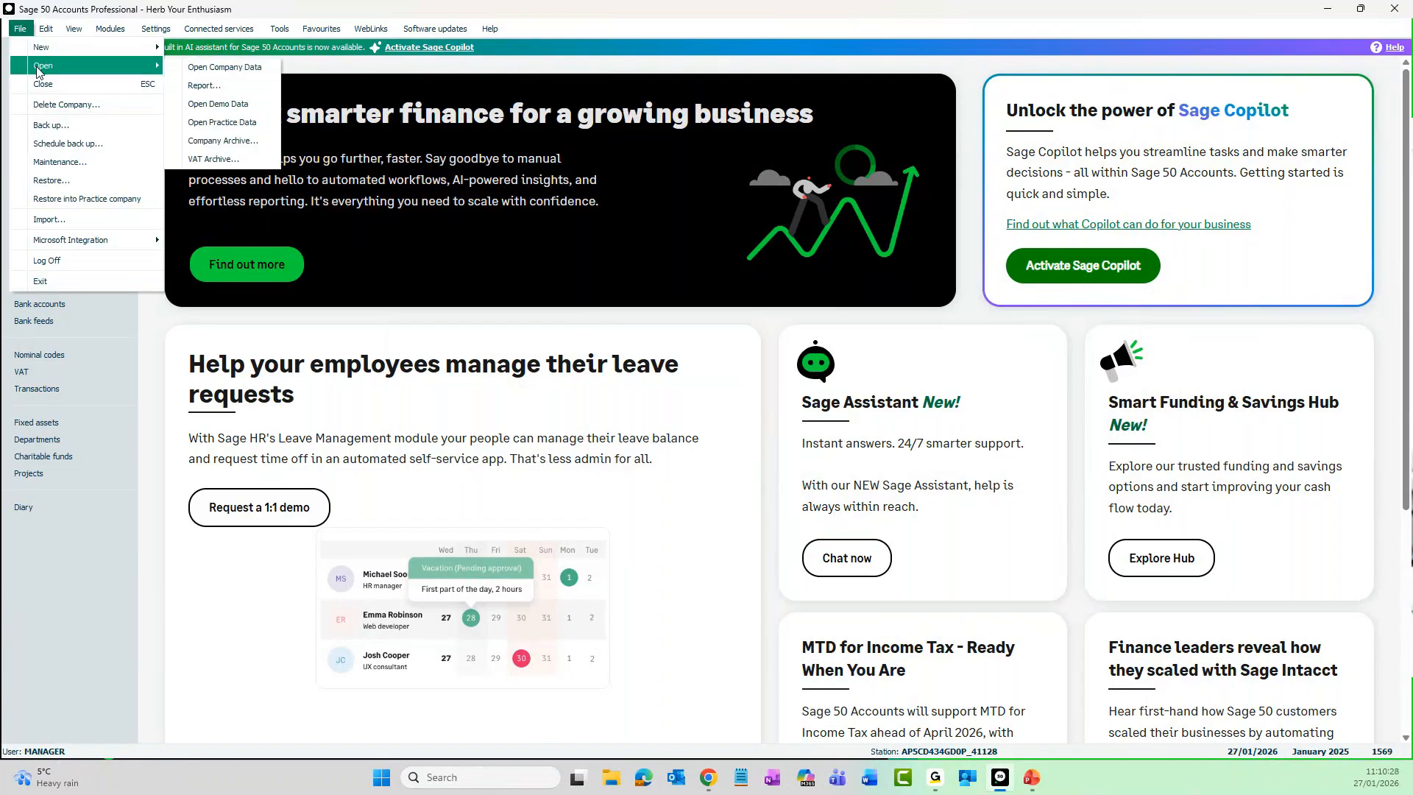
{"action": "left_click", "coordinate": [269, 143]}
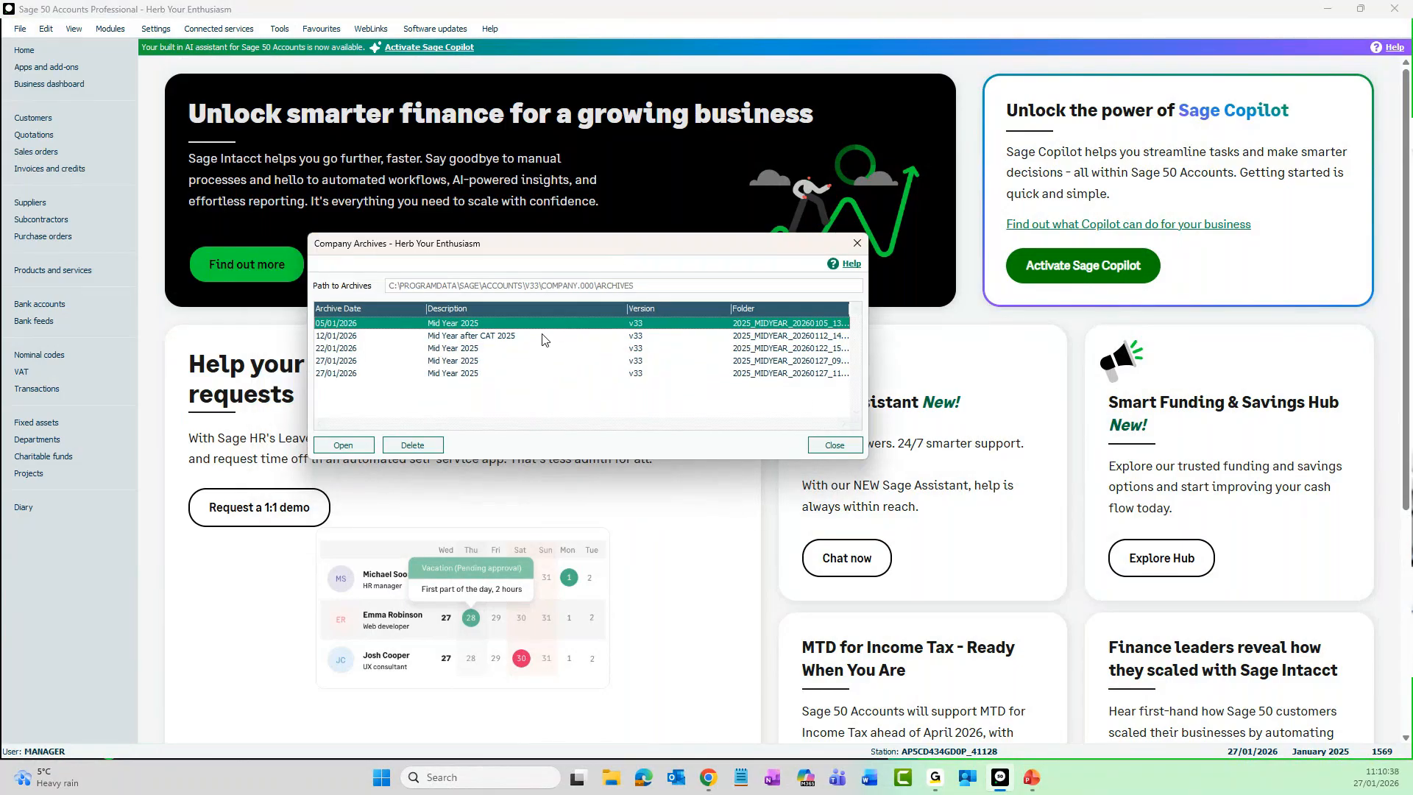
{"action": "left_click", "coordinate": [506, 336]}
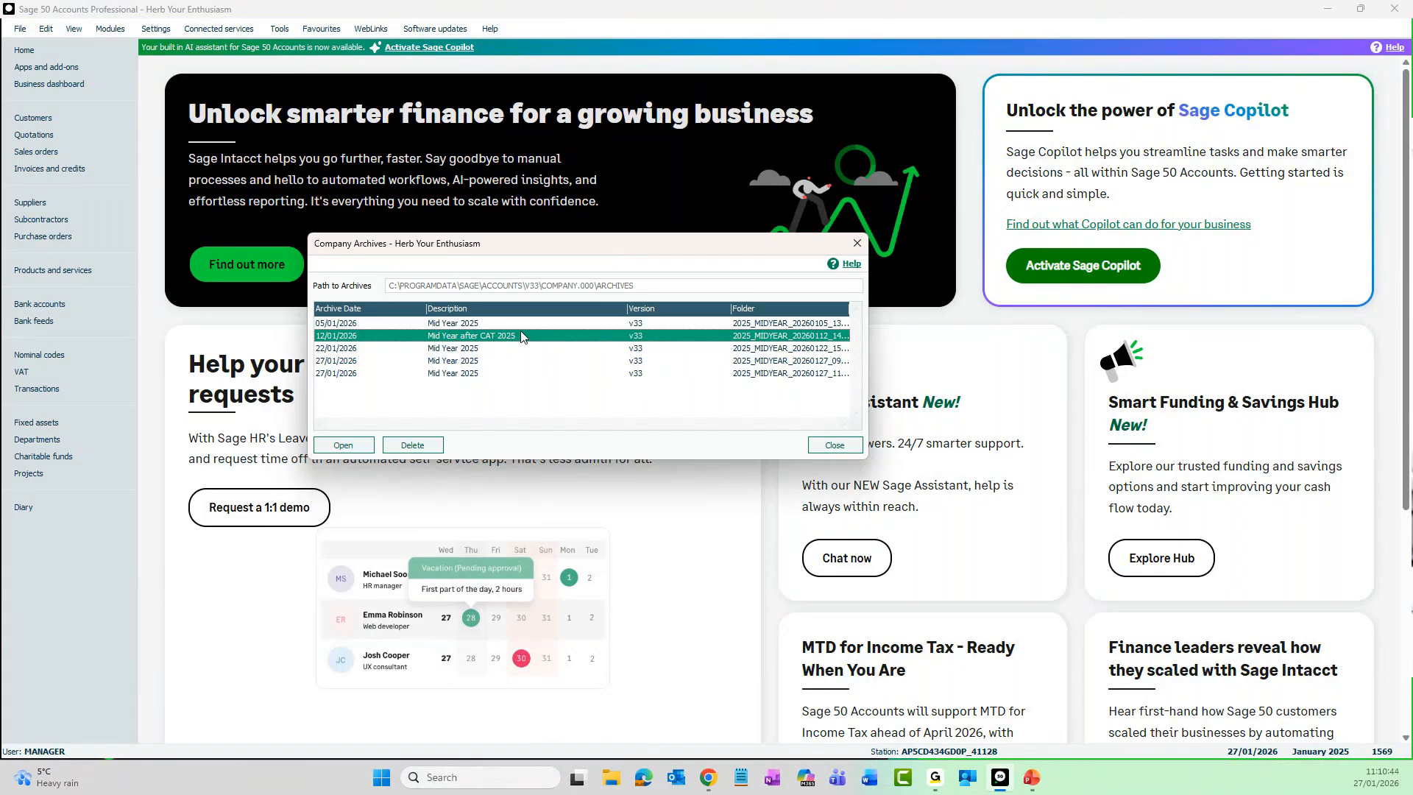
{"action": "left_click", "coordinate": [363, 451]}
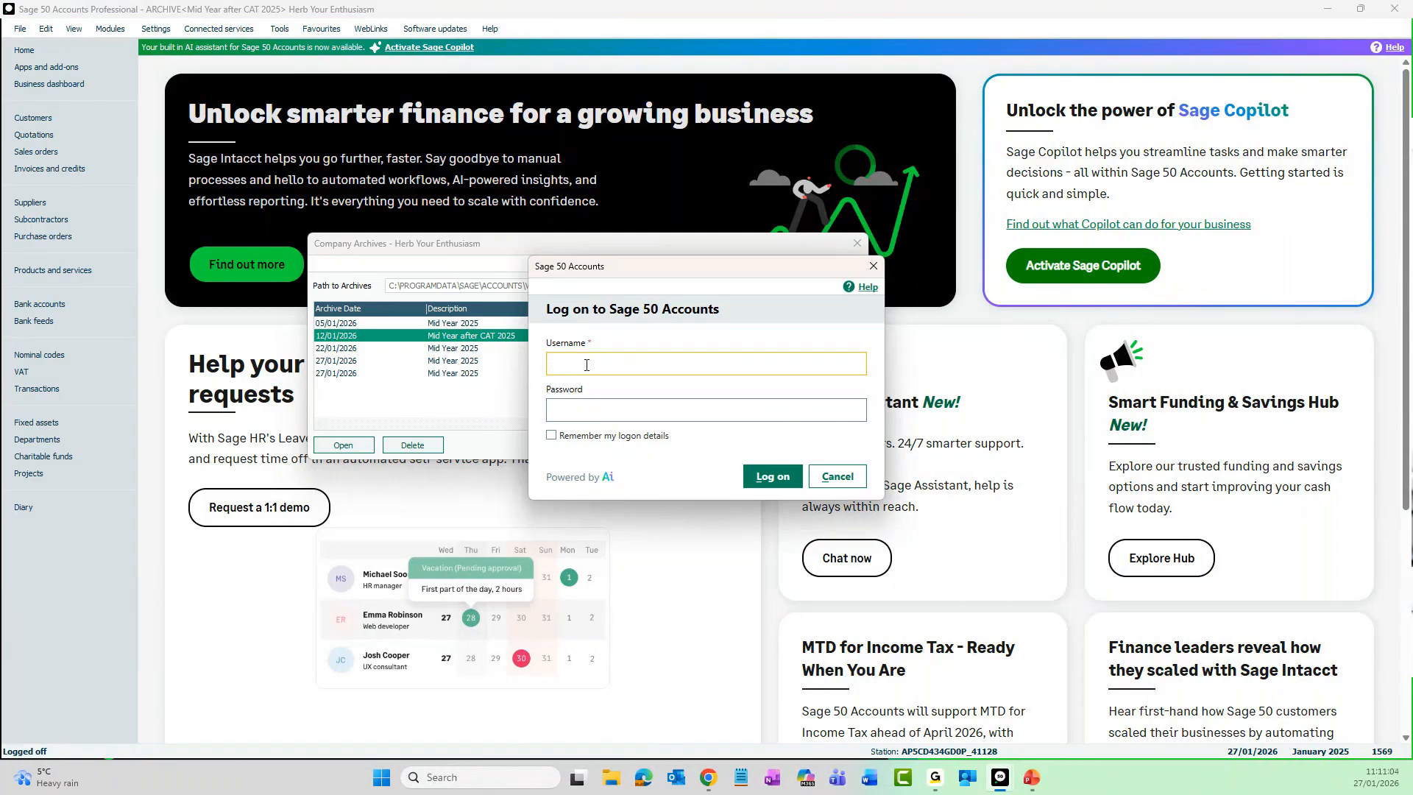
- Log on to the archived company with the username manager and the account password
{"action": "type", "text": "manager"}
{"action": "key", "text": "Tab"}
{"action": "type", "text": "1"}
{"action": "key", "text": "Return"}
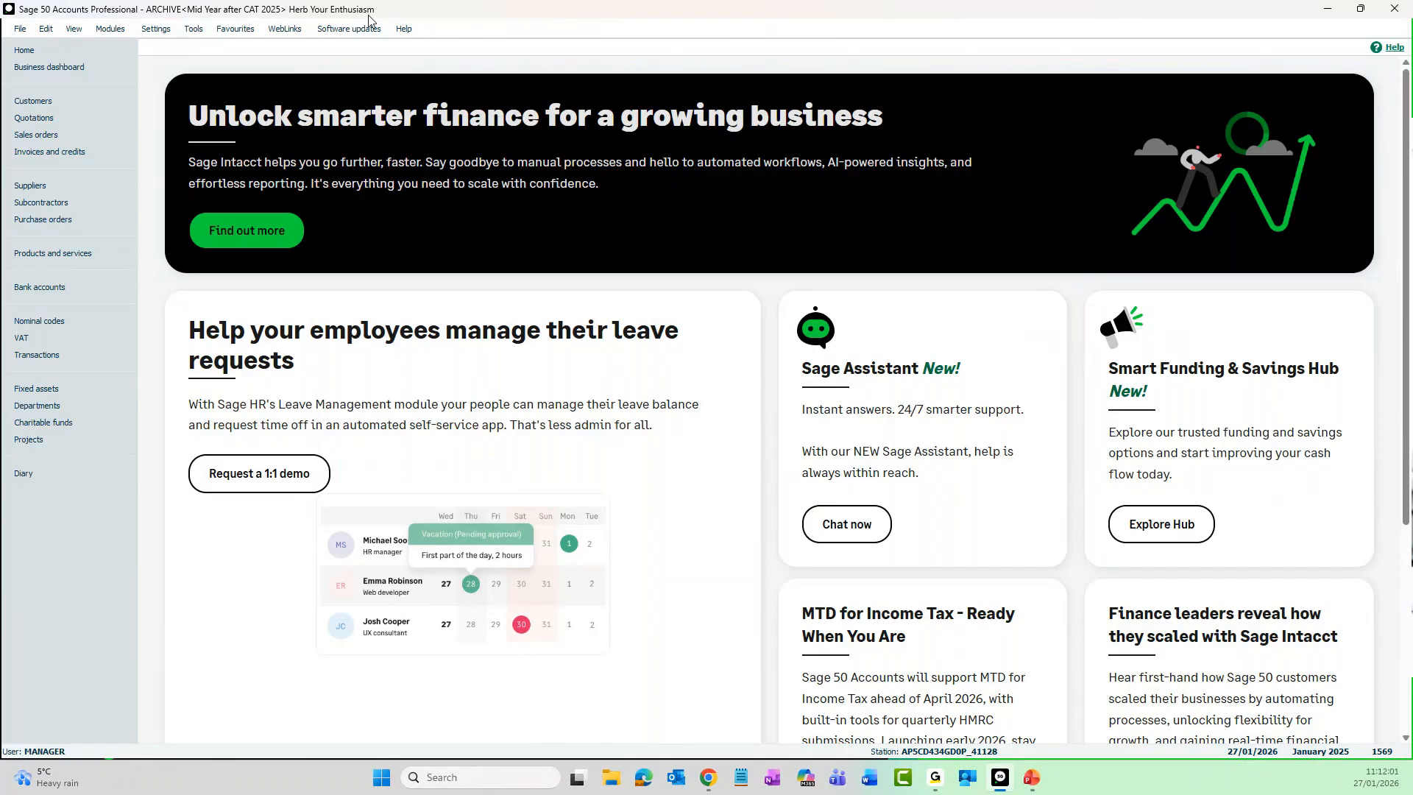
- Try to start a bank payment from the archived company's bank accounts
{"action": "left_click", "coordinate": [59, 289]}
{"action": "left_click", "coordinate": [473, 87]}
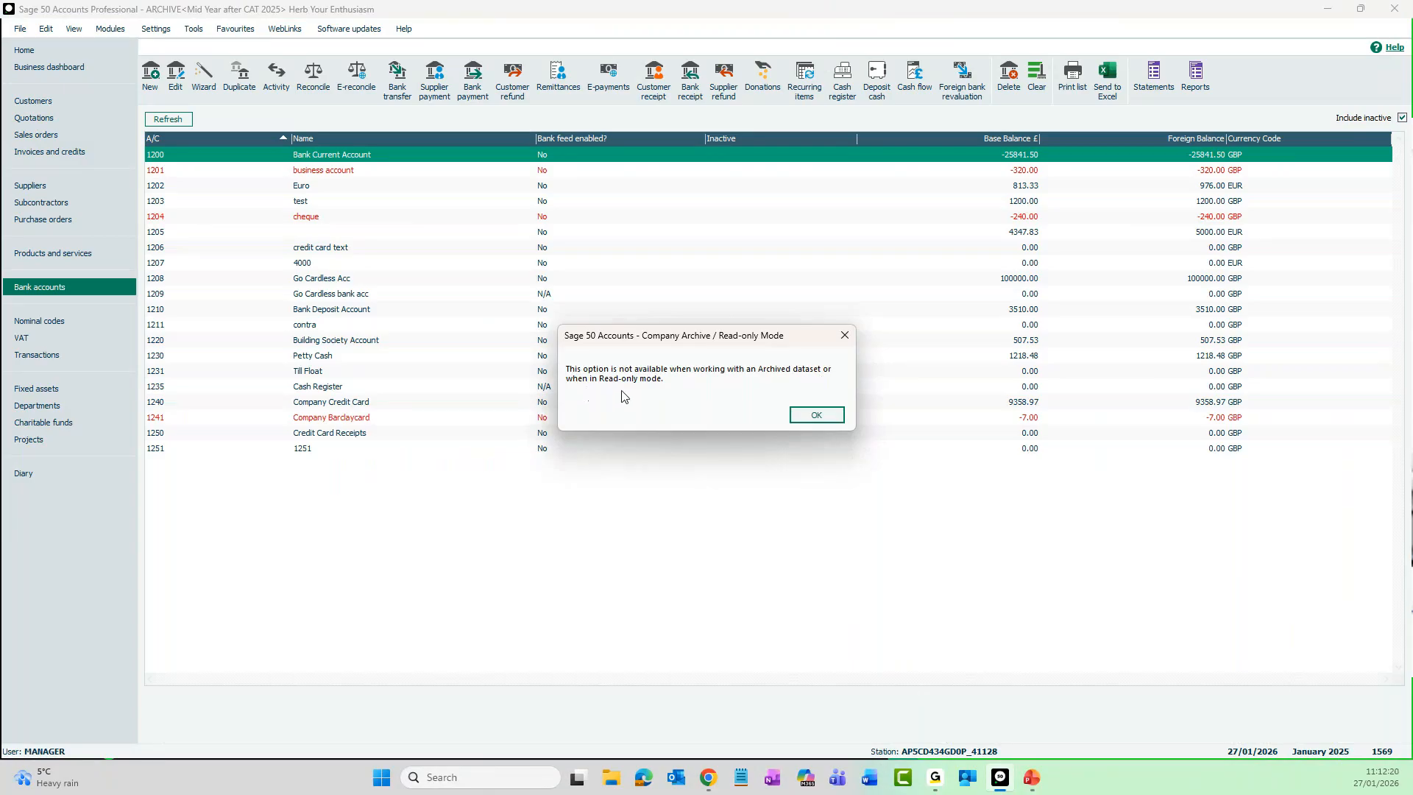
{"action": "left_click", "coordinate": [821, 418]}
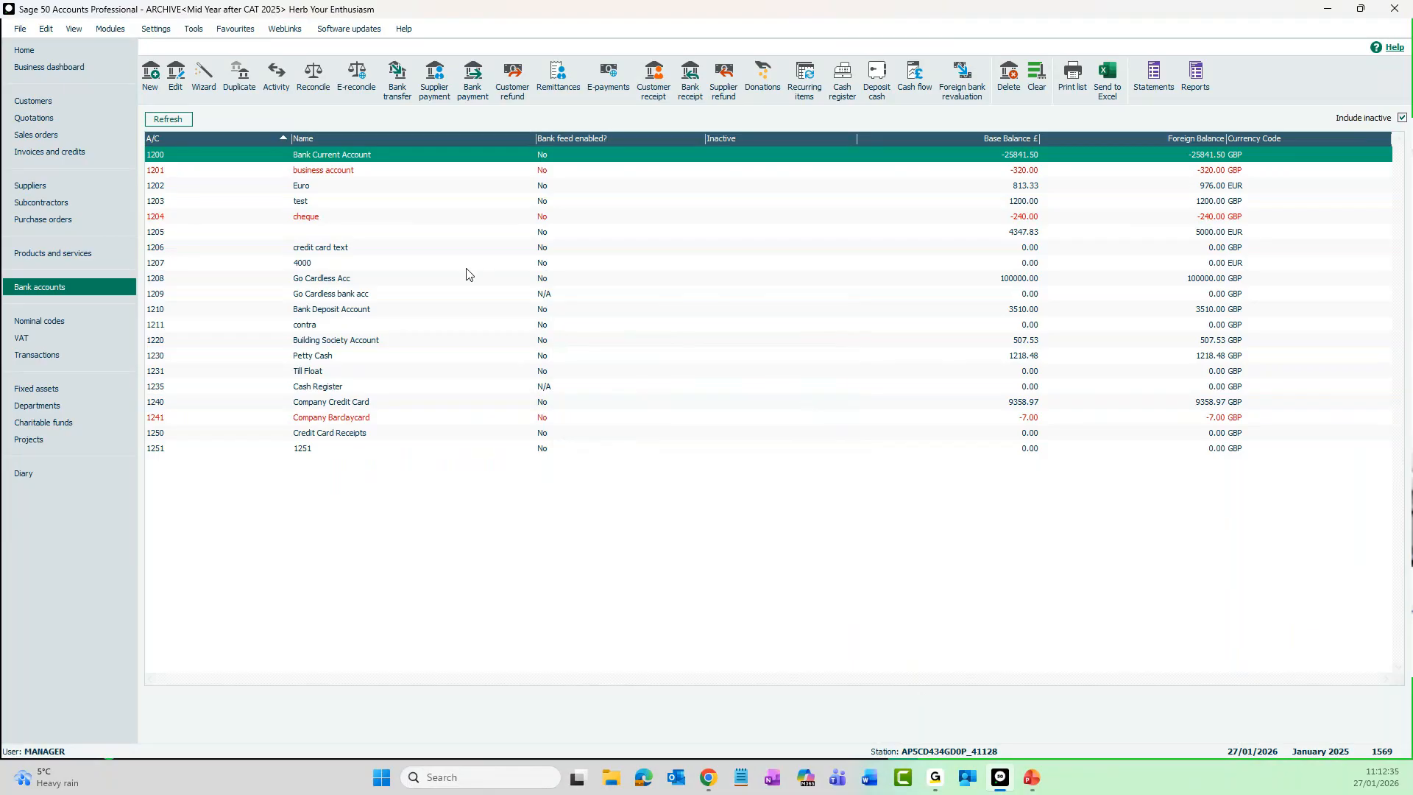
- Preview the archived company's Profit and Loss report for January to December 2025 and close it after reading
{"action": "left_click", "coordinate": [81, 321]}
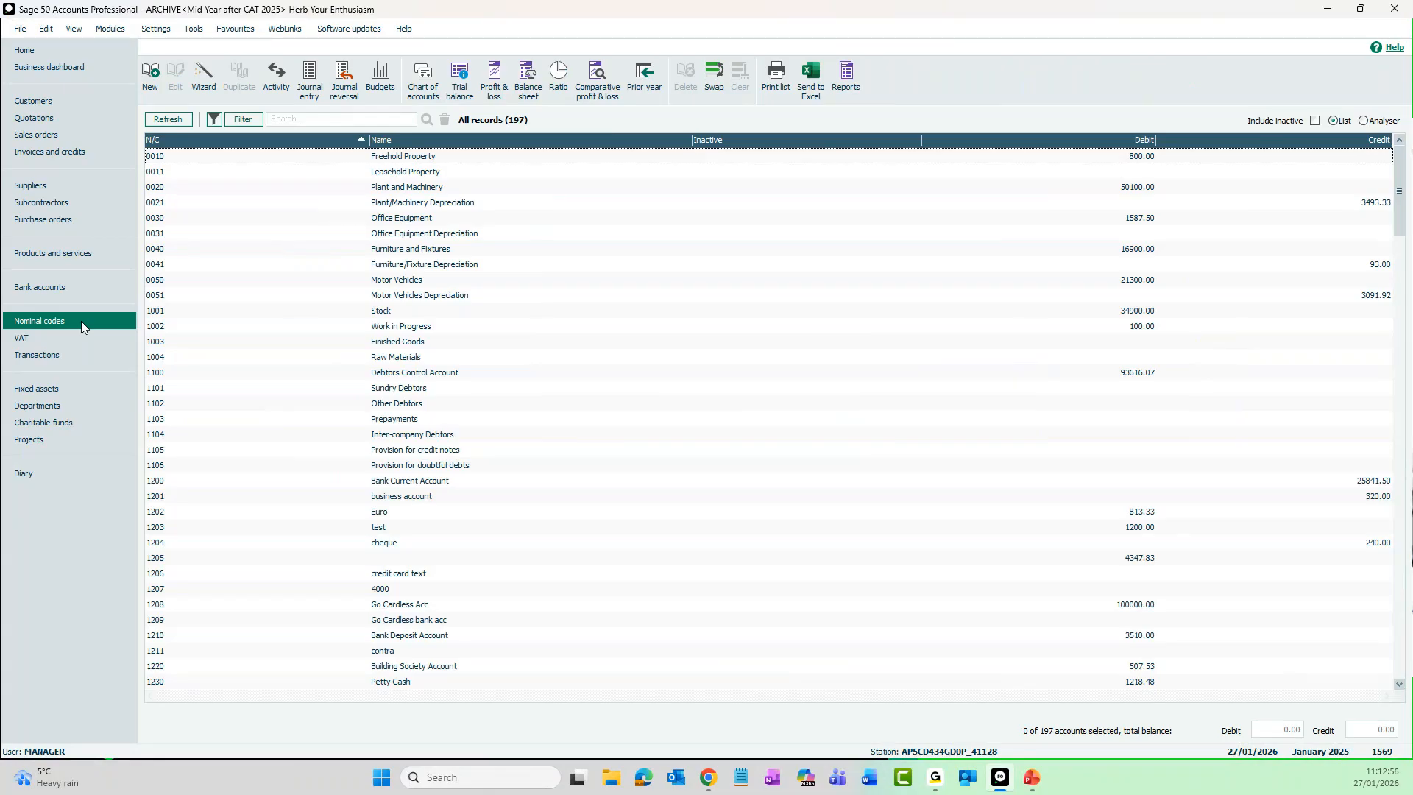
{"action": "left_click", "coordinate": [500, 97]}
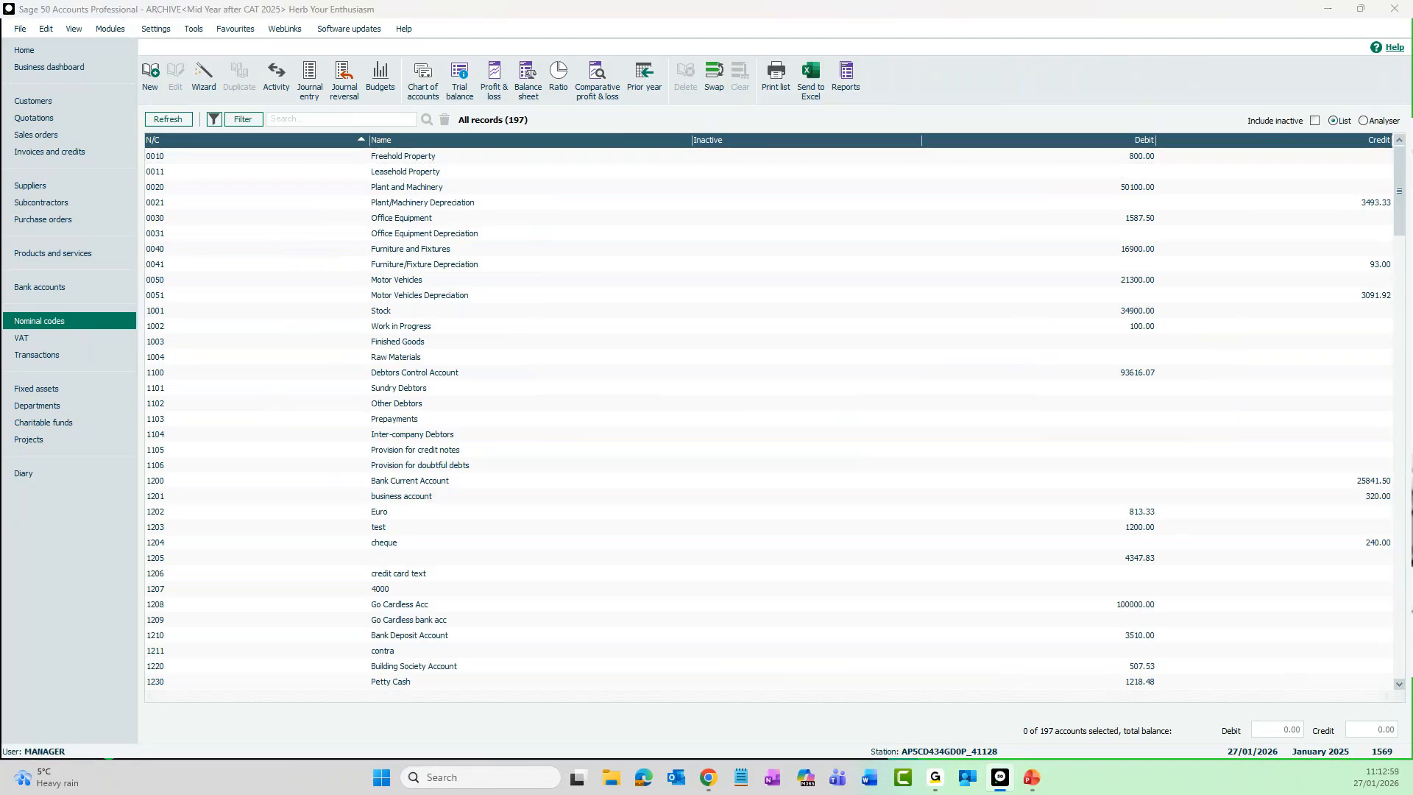
{"action": "left_click", "coordinate": [633, 339]}
{"action": "left_click", "coordinate": [644, 412]}
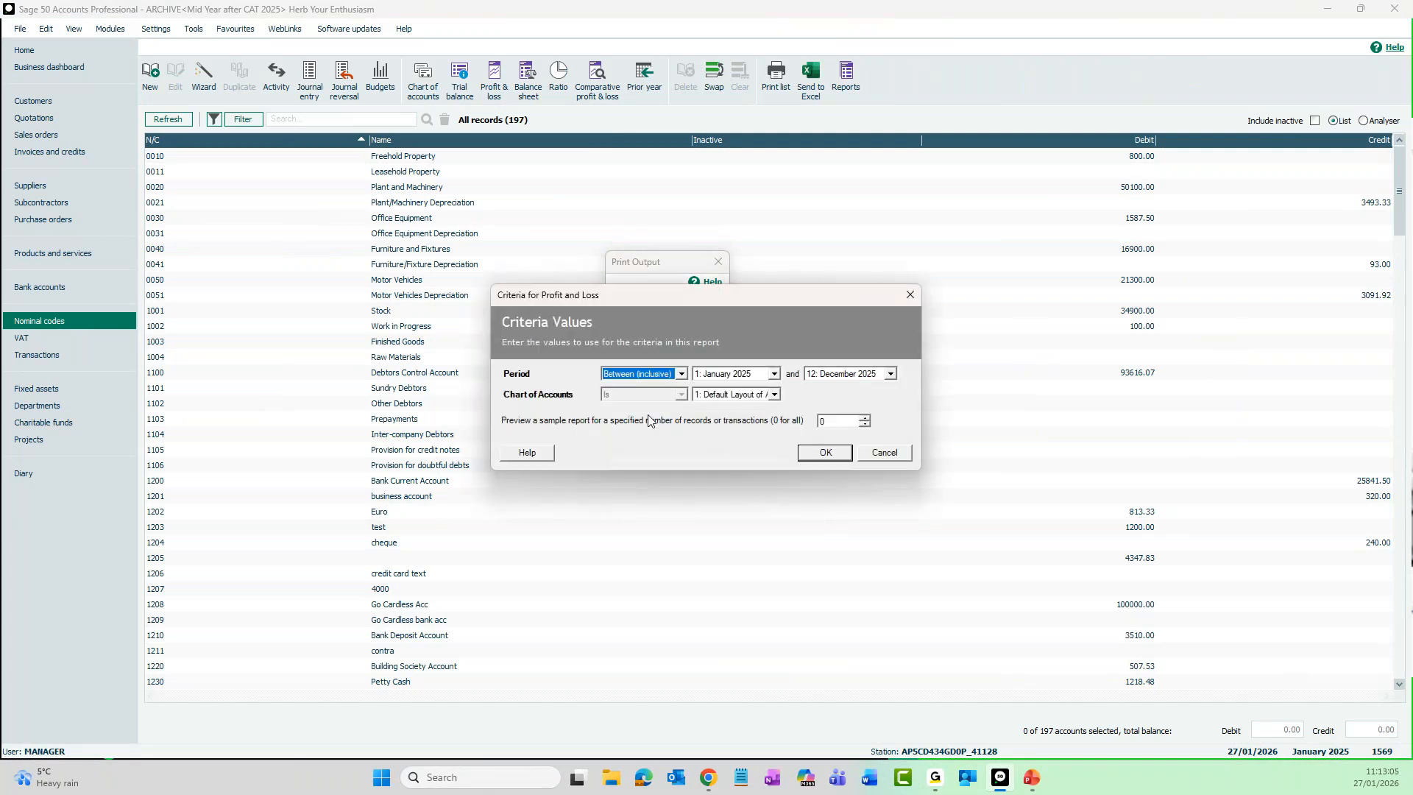
{"action": "left_click", "coordinate": [837, 460]}
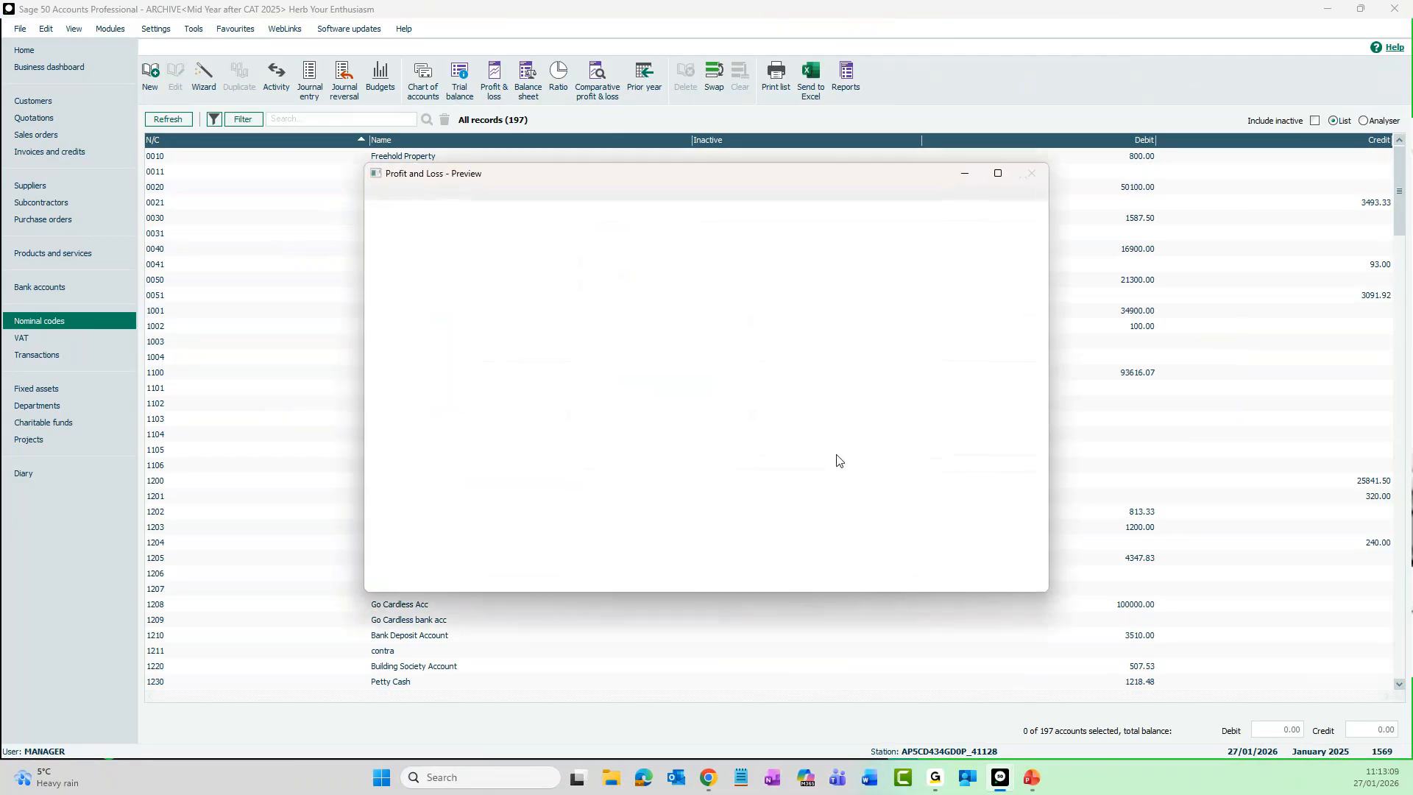
{"action": "double_click", "coordinate": [743, 174]}
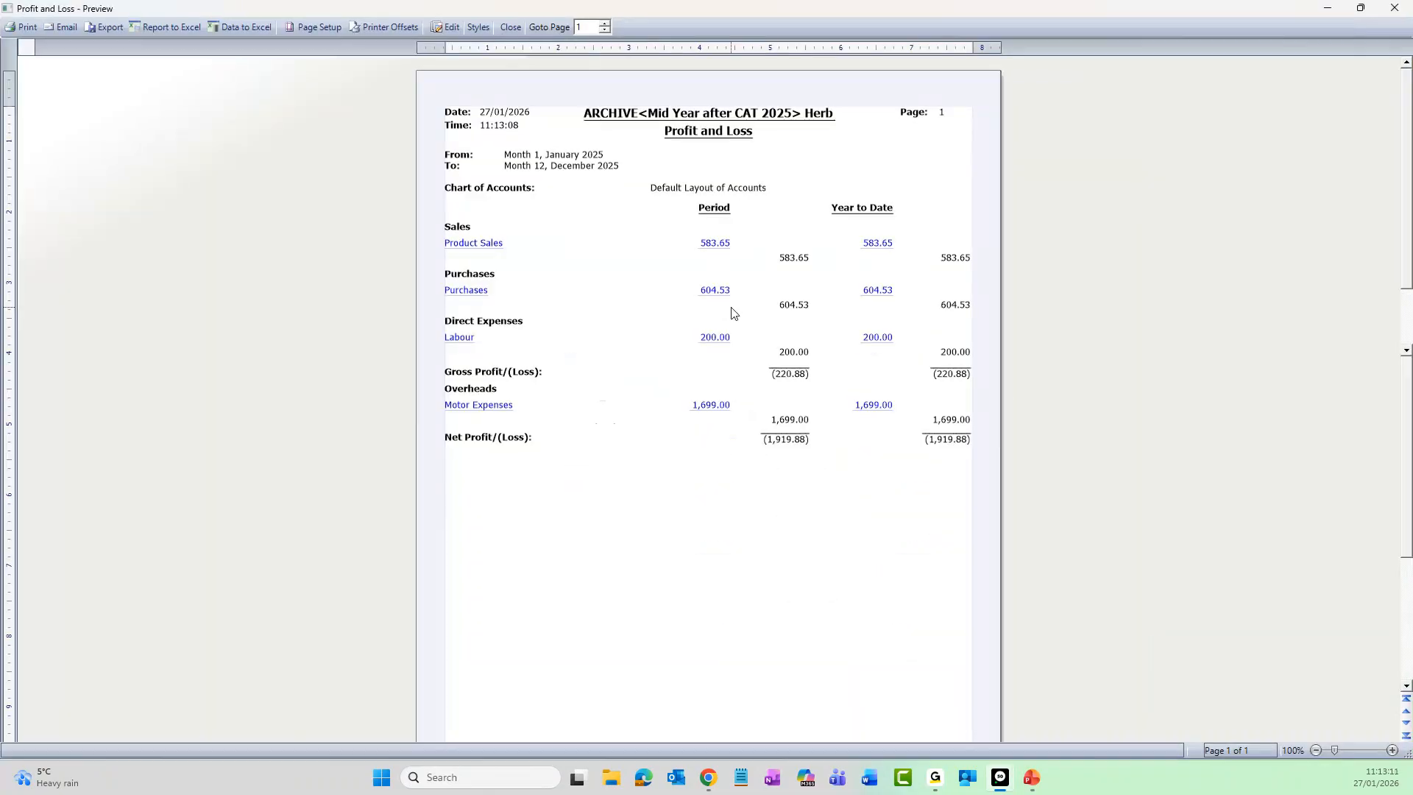
{"action": "left_click", "coordinate": [733, 313]}
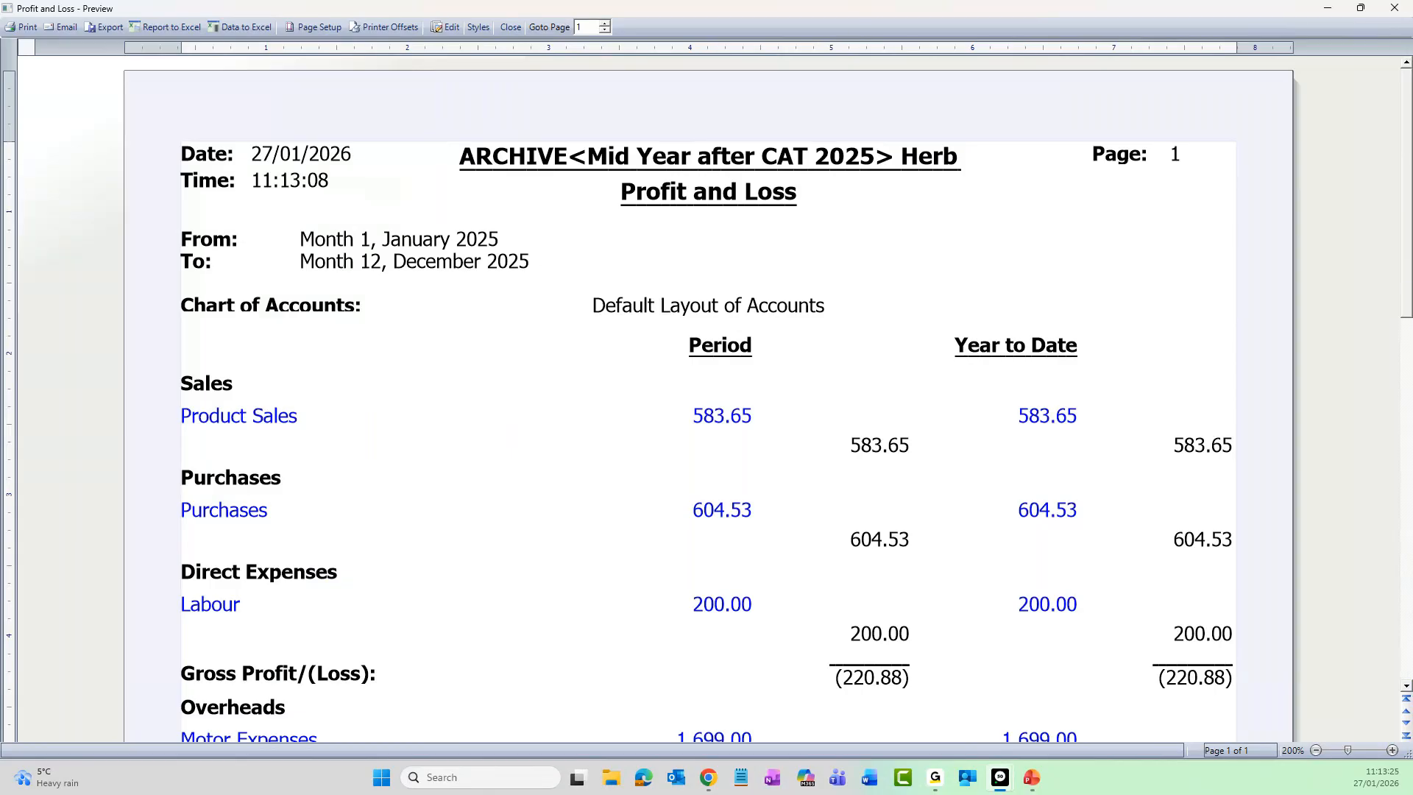
{"action": "left_click", "coordinate": [1394, 9]}
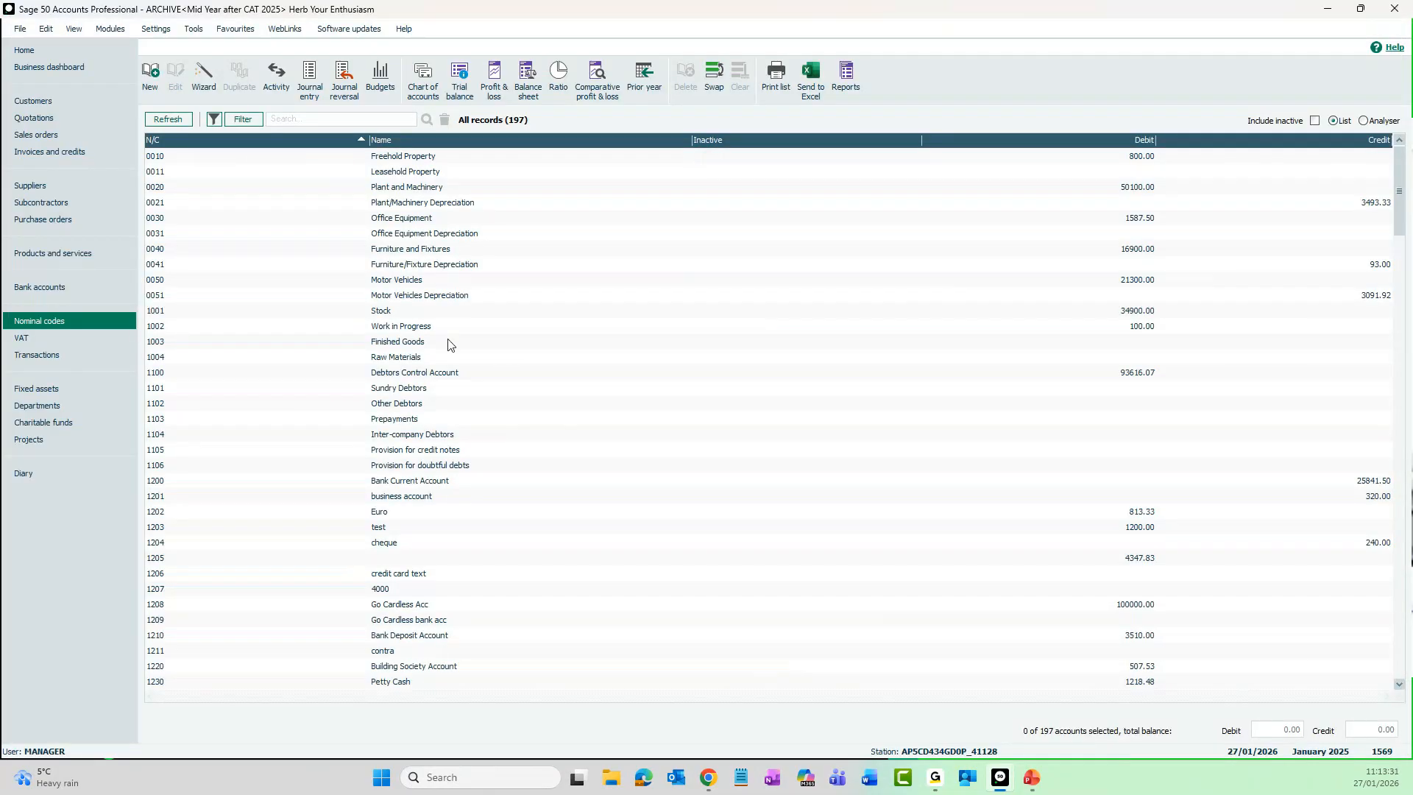
- Remove the surname from the company name of the archived customer with the -88.00 balance and save the record
{"action": "left_click", "coordinate": [78, 110]}
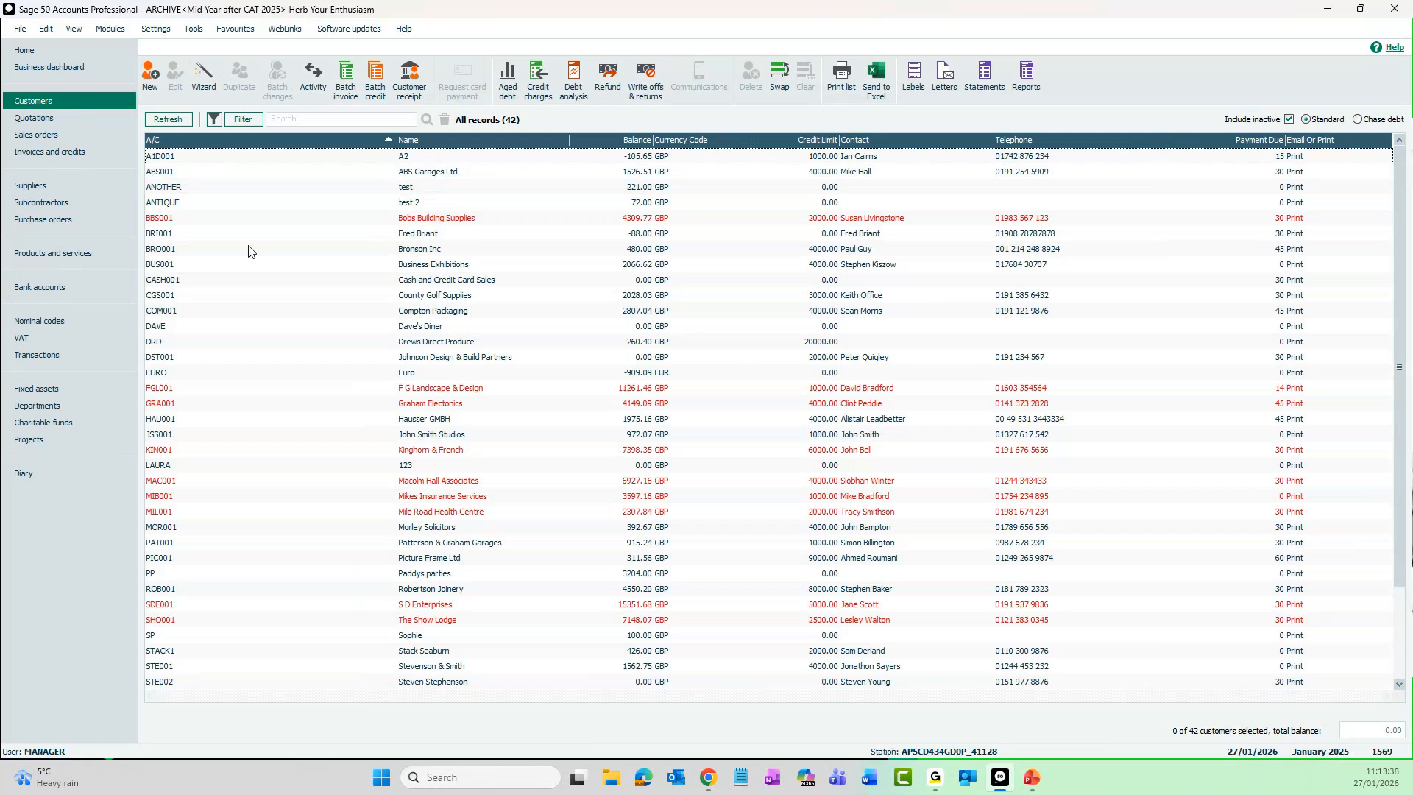
{"action": "left_click", "coordinate": [446, 236]}
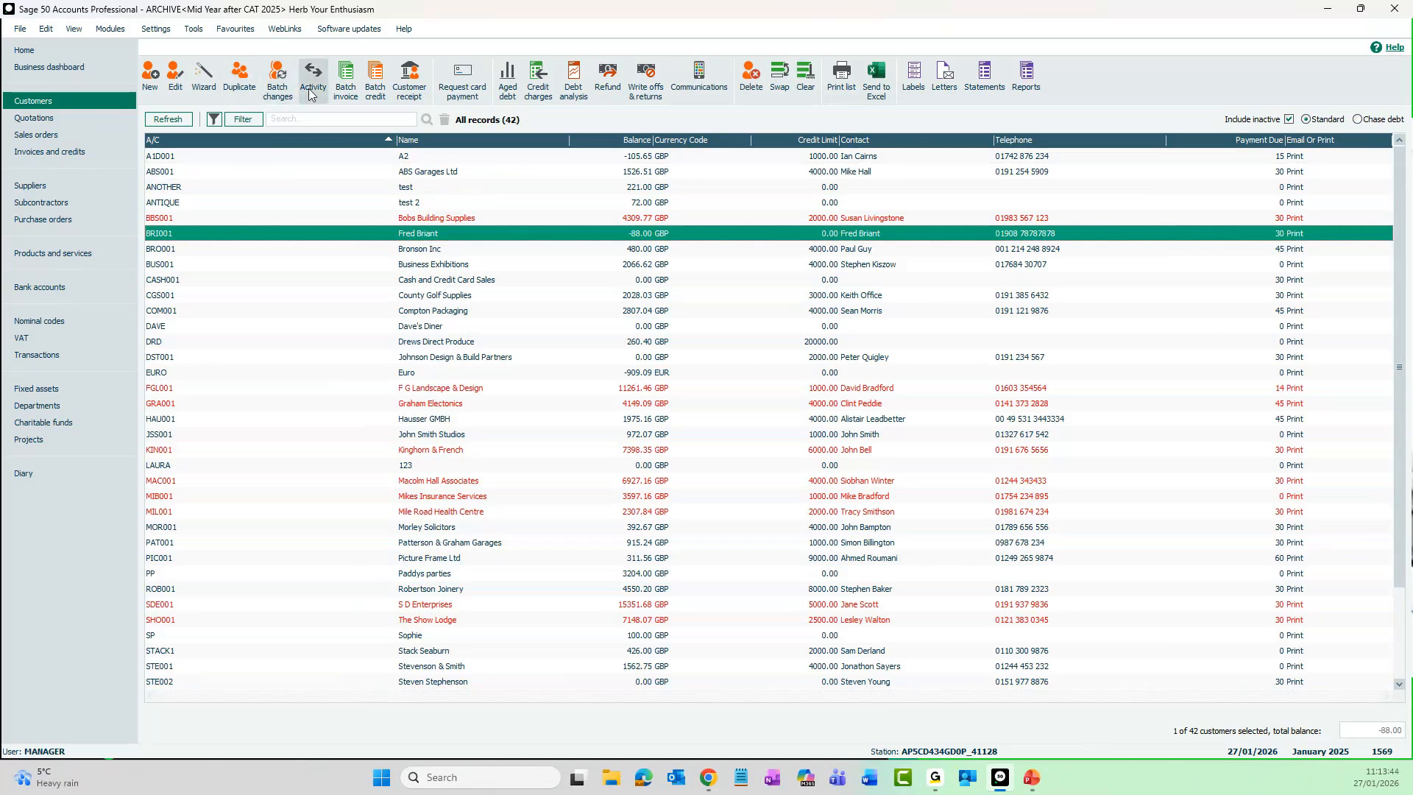
{"action": "left_click", "coordinate": [175, 86]}
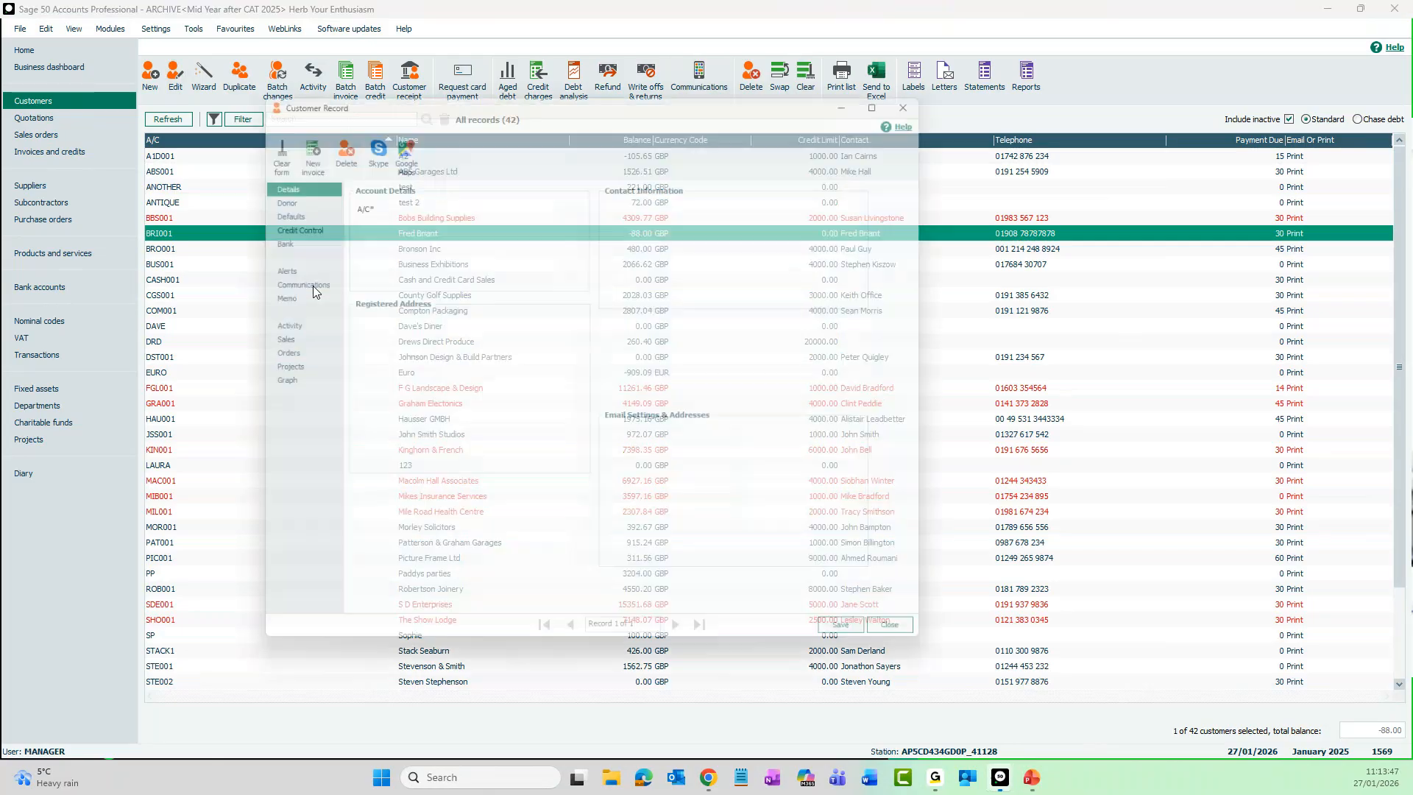
{"action": "left_click", "coordinate": [492, 218]}
{"action": "key", "text": "BackSpace"}
{"action": "key", "text": "BackSpace"}
{"action": "key", "text": "BackSpace"}
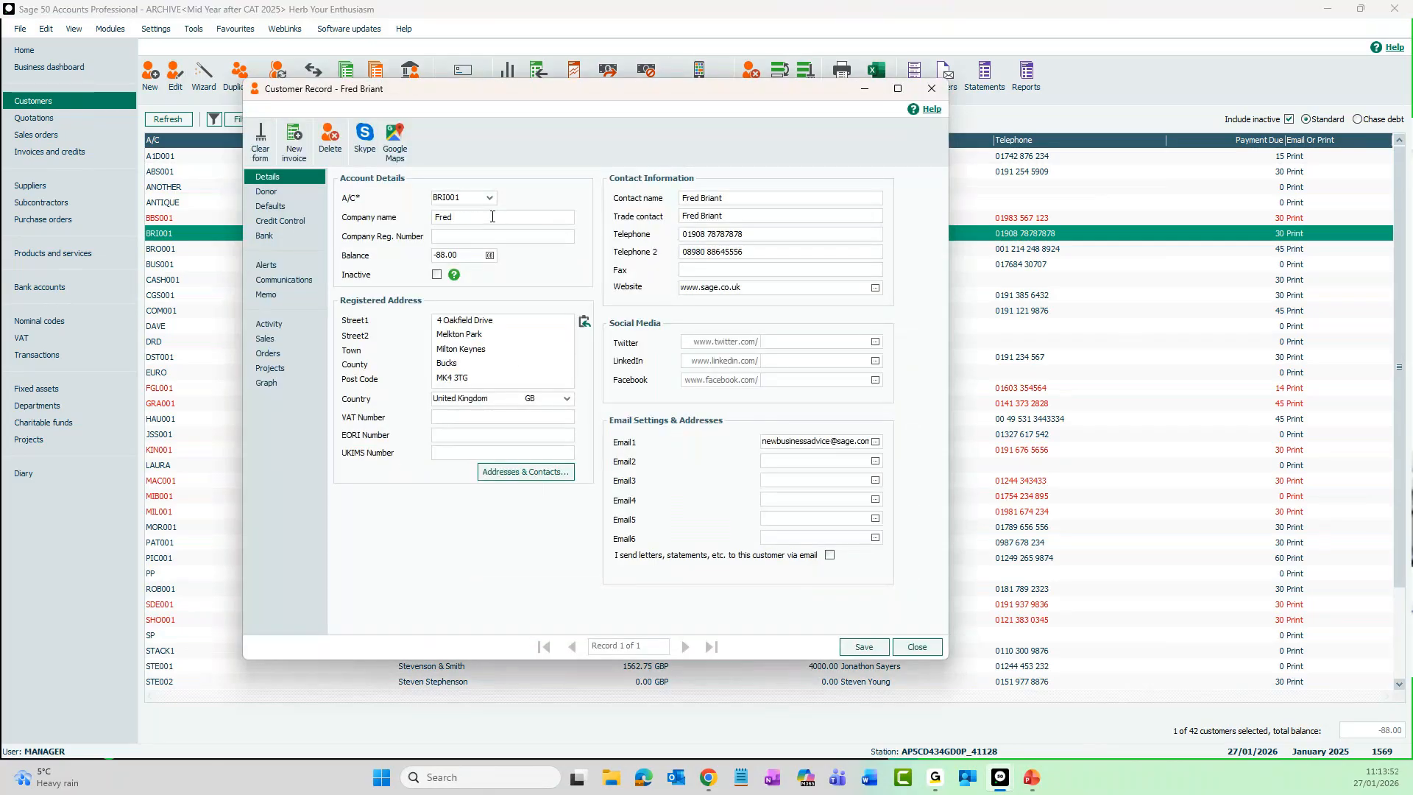
{"action": "left_click", "coordinate": [878, 652]}
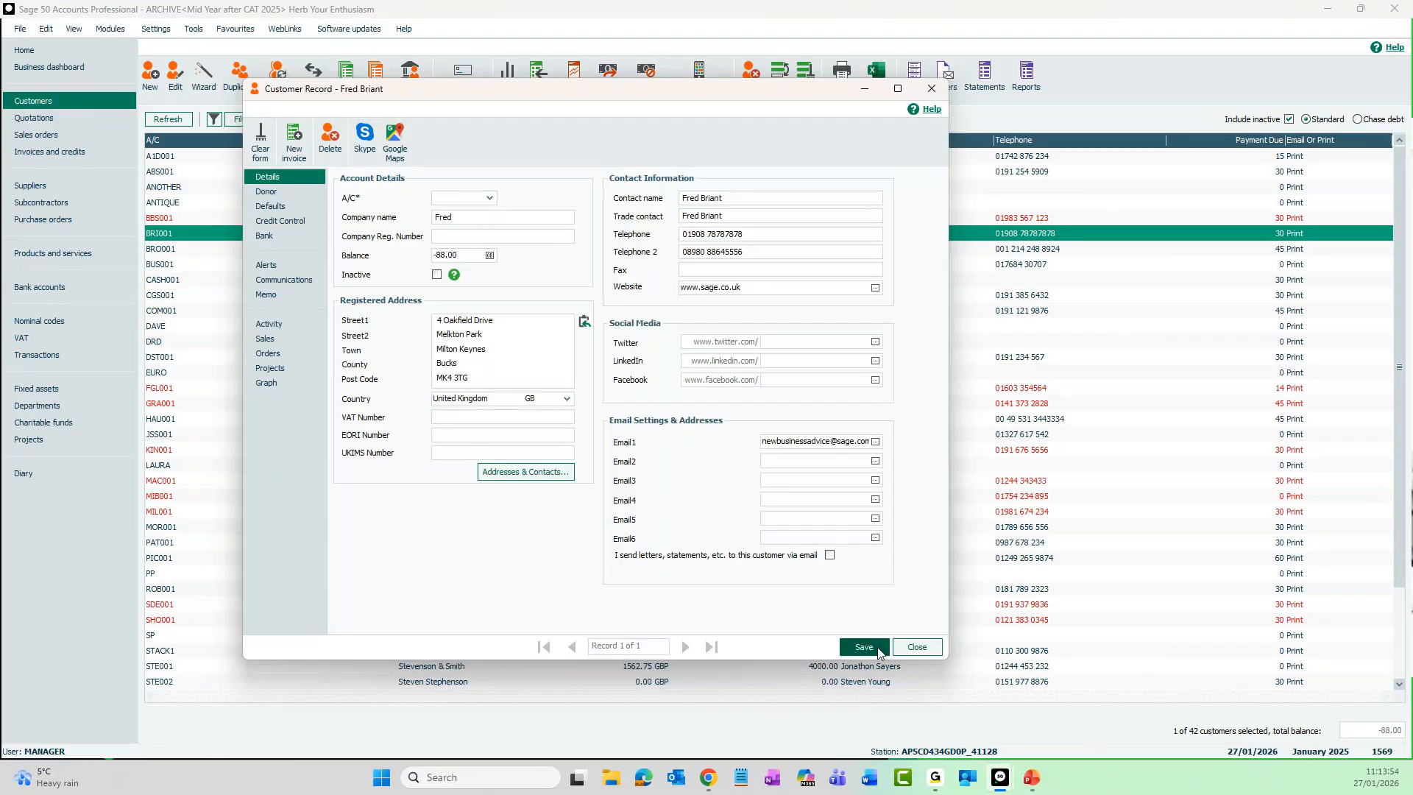
{"action": "left_click", "coordinate": [935, 653]}
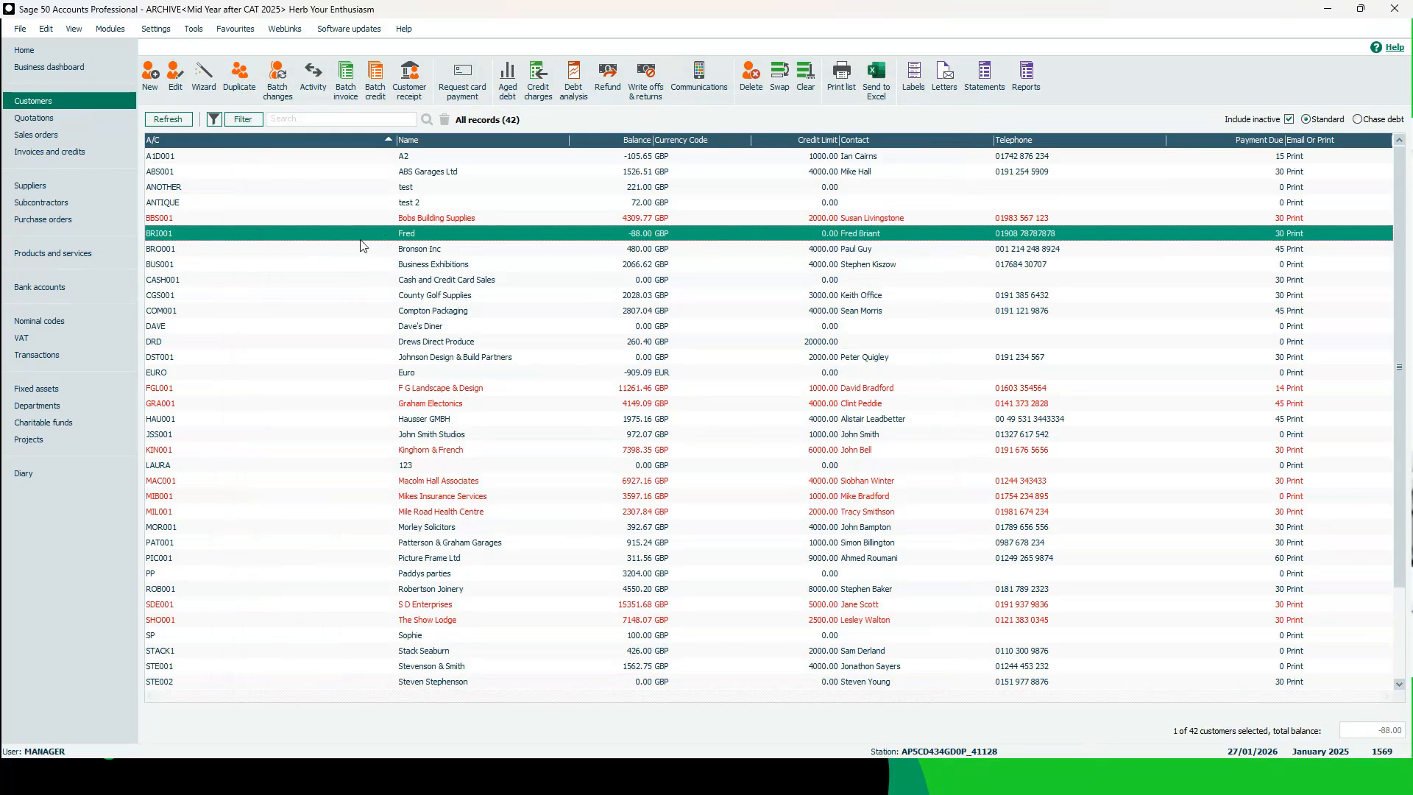
- Leave the archive and reopen the live company data, accepting that all other open windows close
{"action": "left_click", "coordinate": [22, 31]}
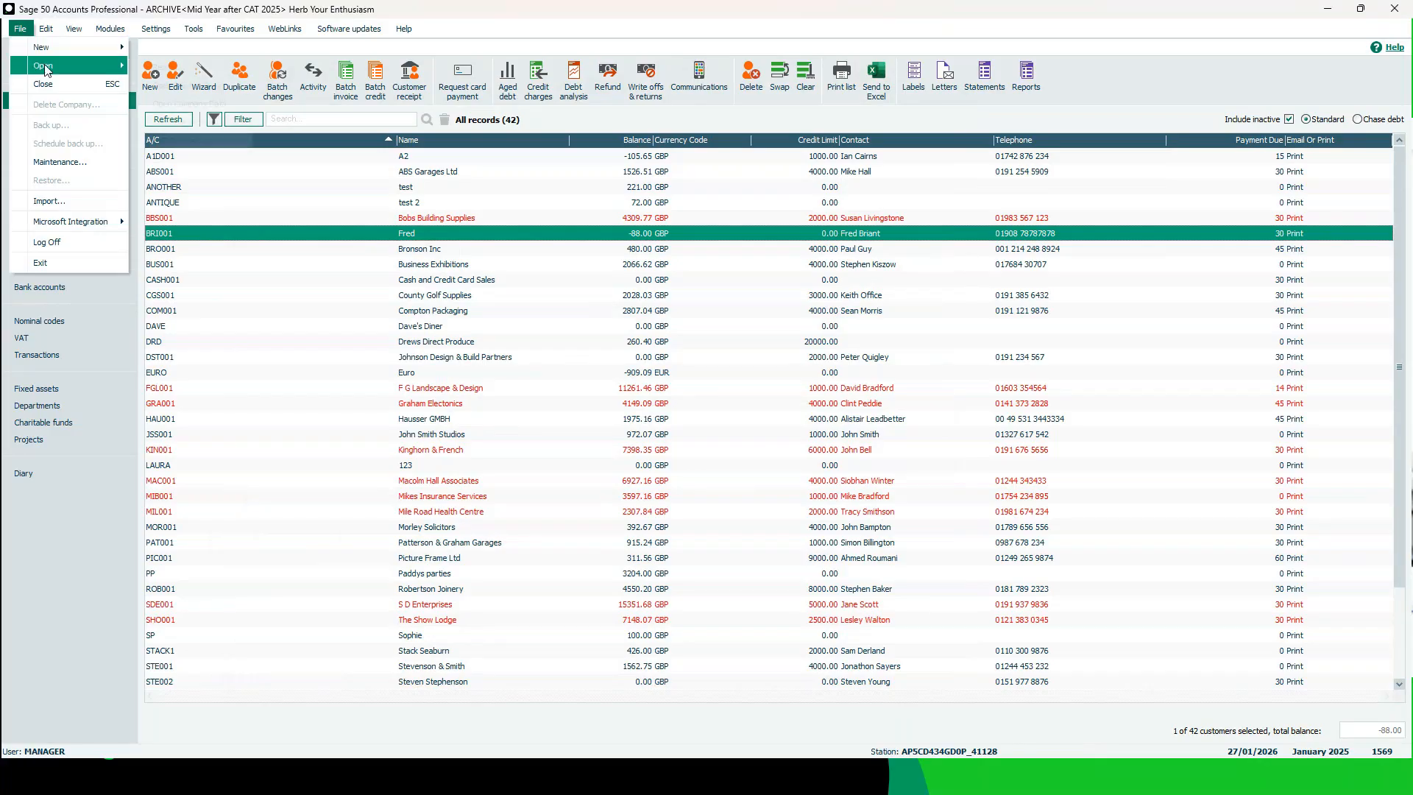
{"action": "mouse_move", "coordinate": [46, 70]}
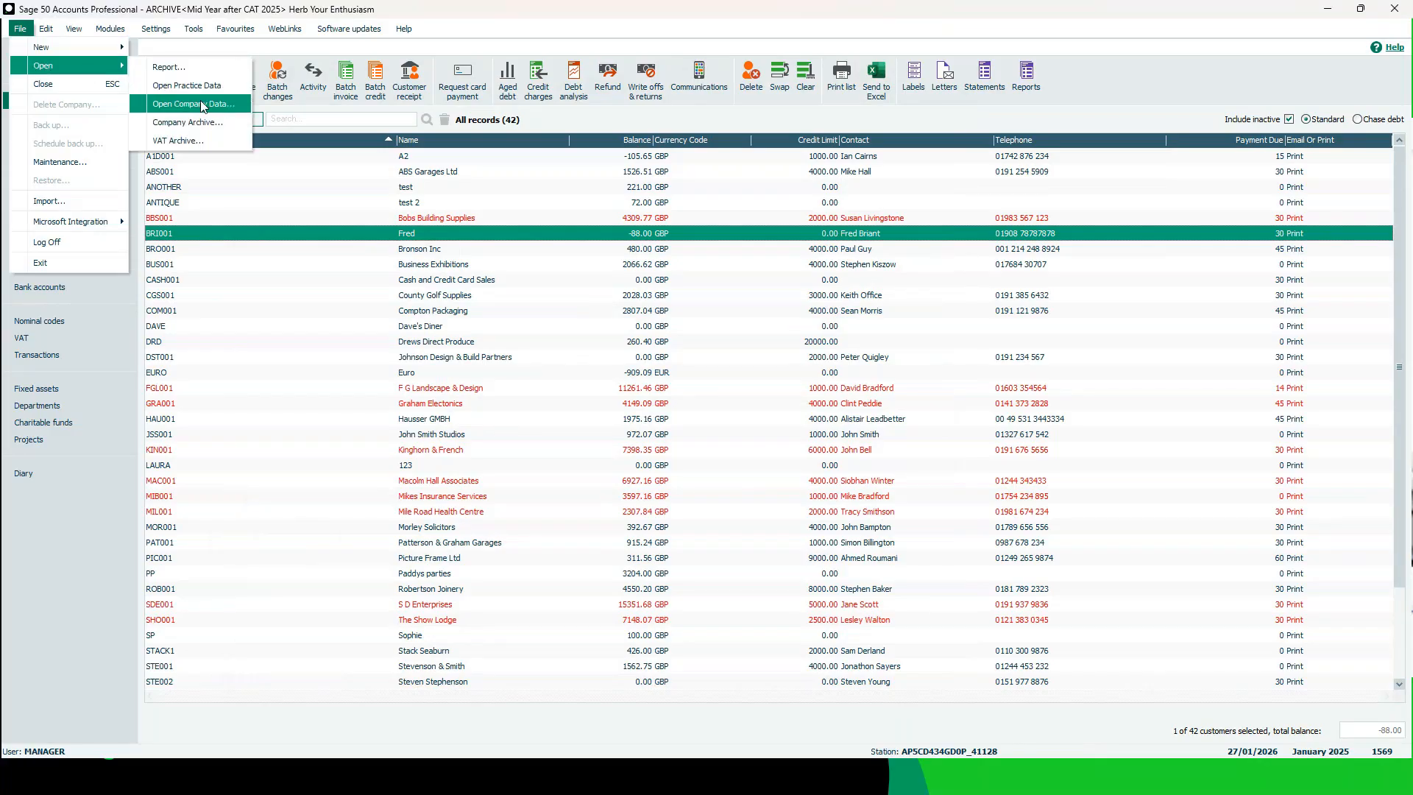
{"action": "left_click", "coordinate": [231, 112]}
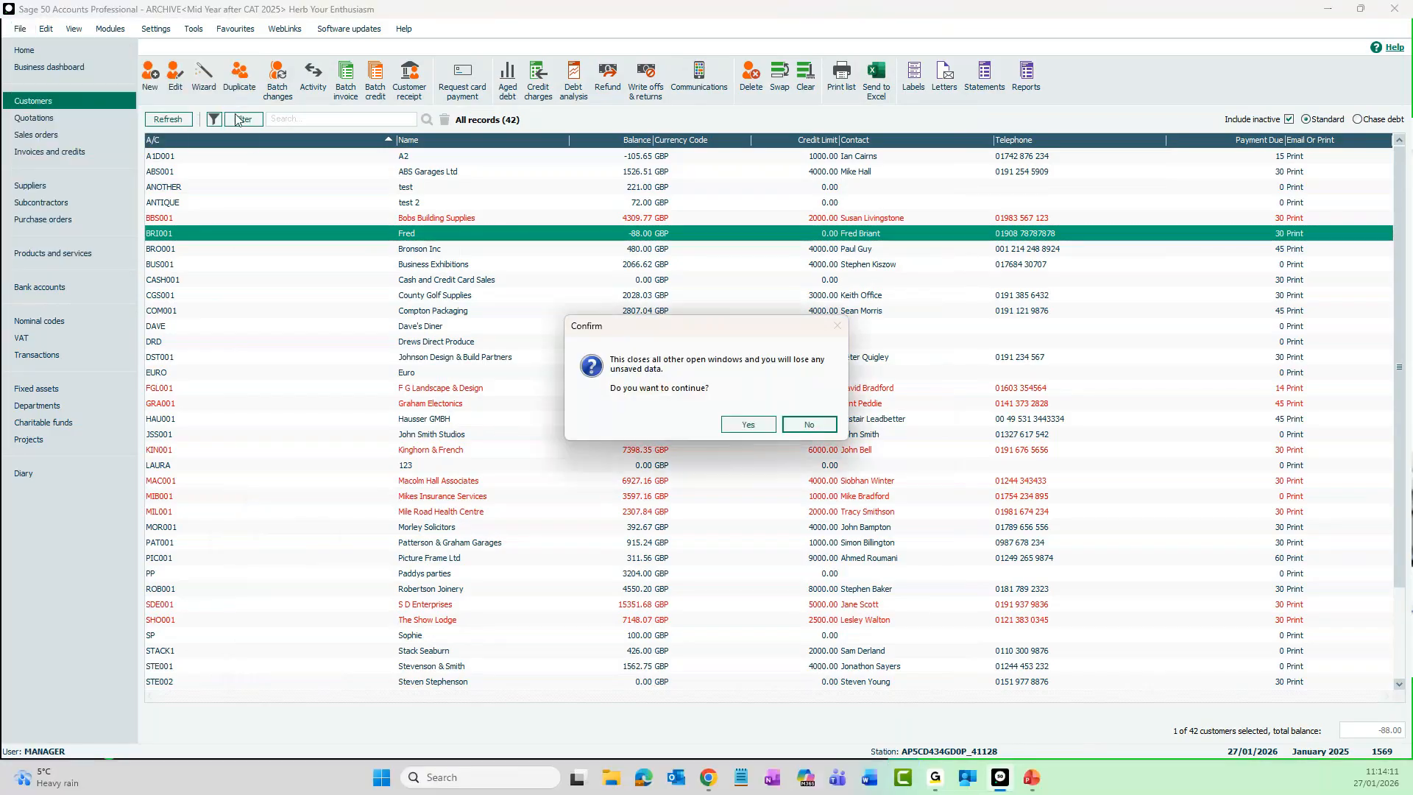
{"action": "left_click", "coordinate": [746, 426]}
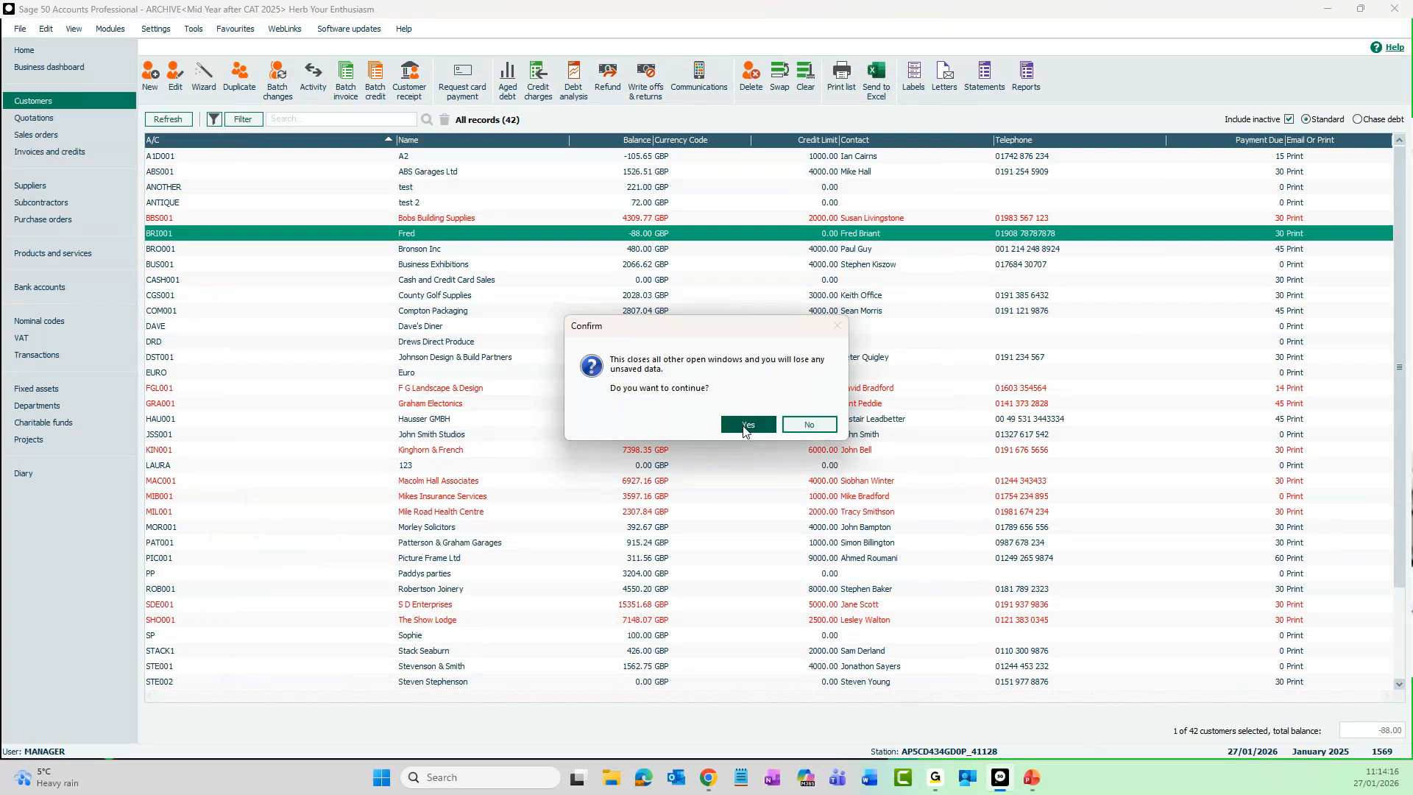
{"action": "left_click", "coordinate": [745, 430]}
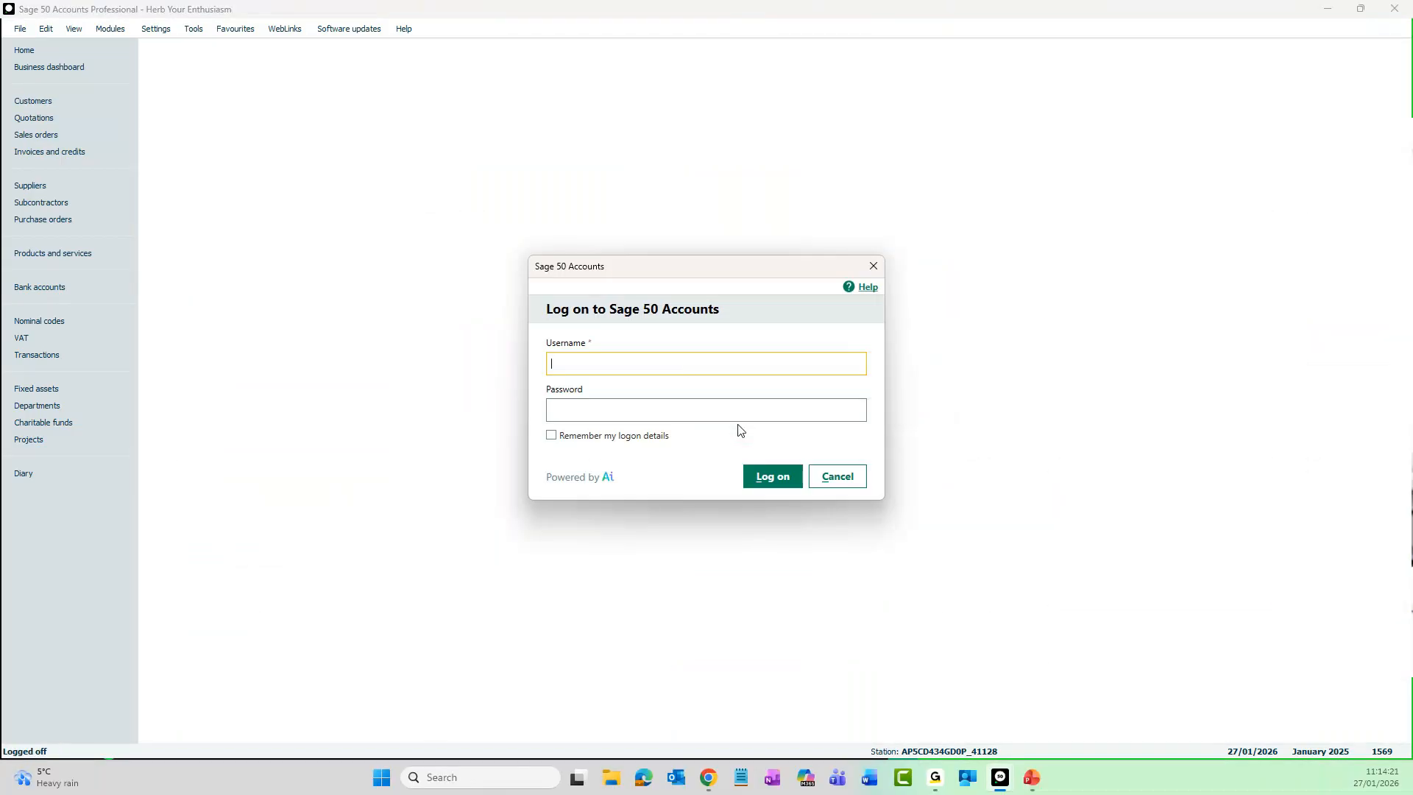
- Log on to the live company with the username manager and the account password
{"action": "type", "text": "manager"}
{"action": "key", "text": "Tab"}
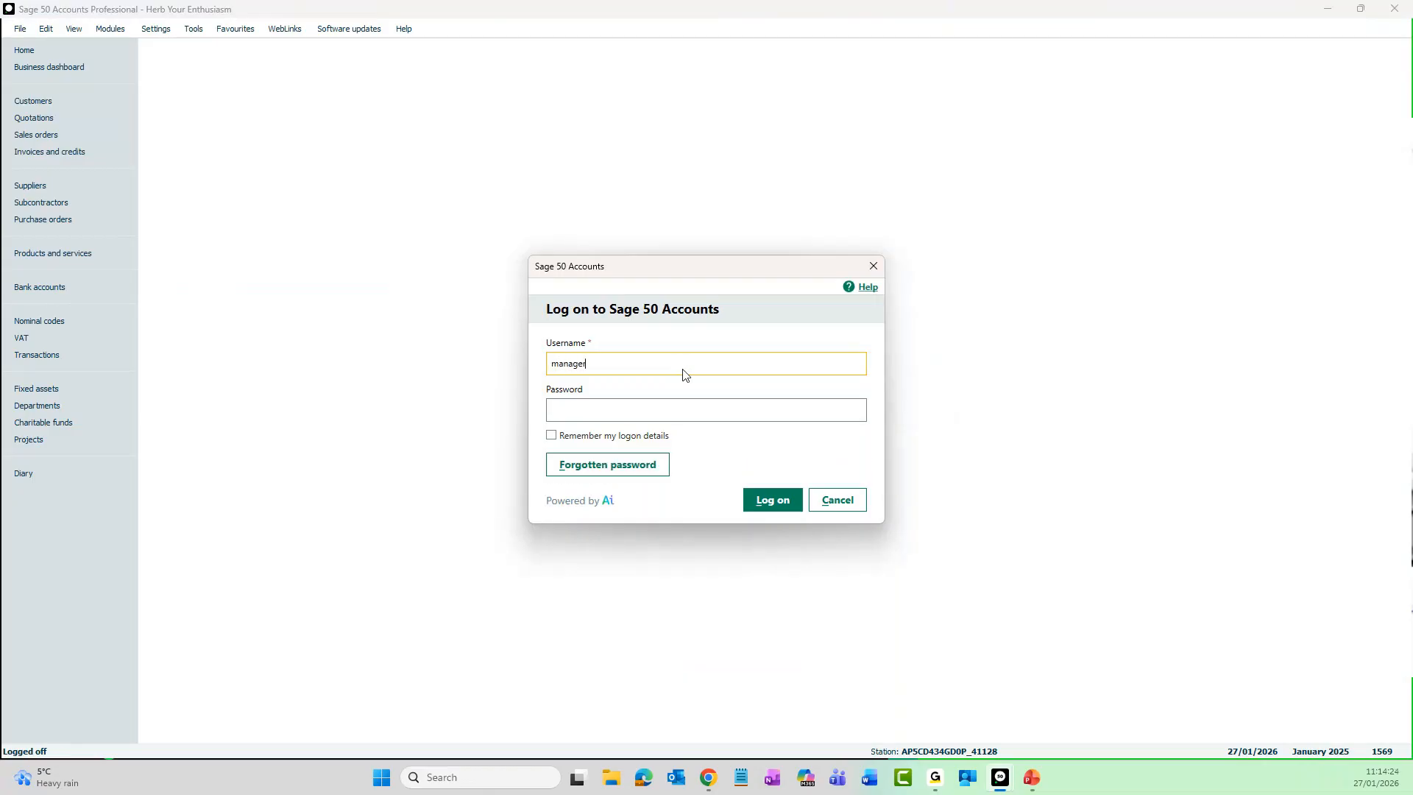
{"action": "type", "text": "*"}
{"action": "key", "text": "Return"}
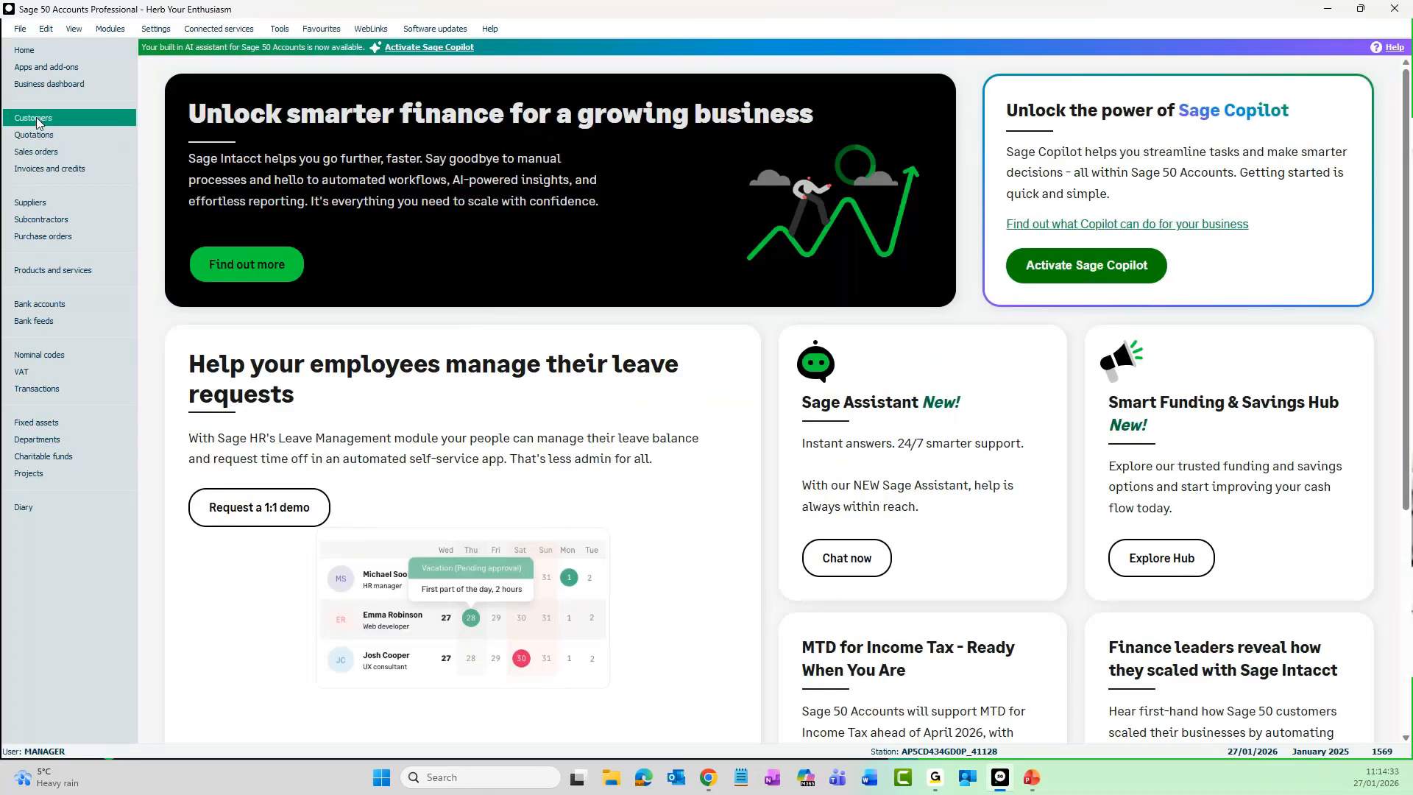
- Check the name of the customer with the -88.00 balance in the live company's customer list
{"action": "left_click", "coordinate": [36, 122]}
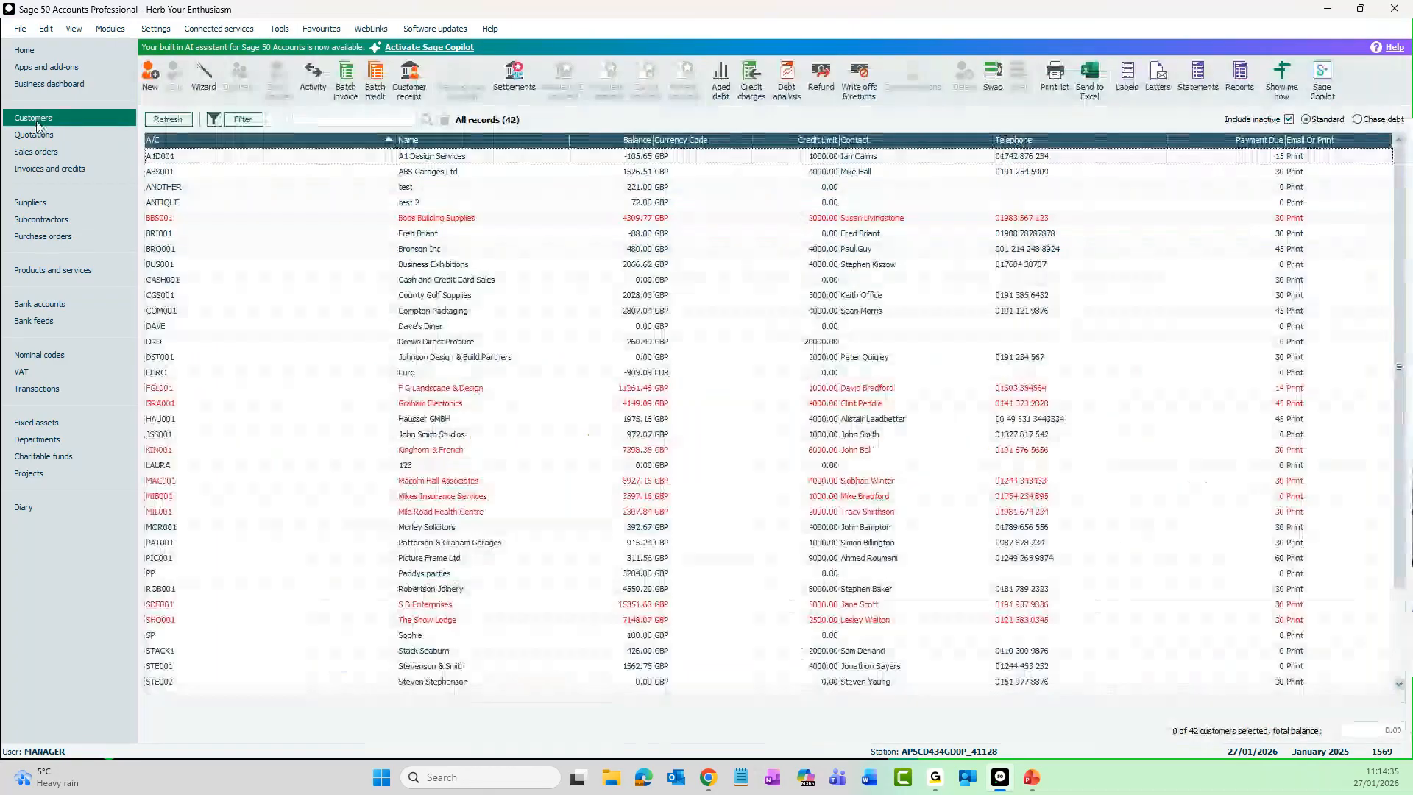
{"action": "left_click", "coordinate": [451, 240]}
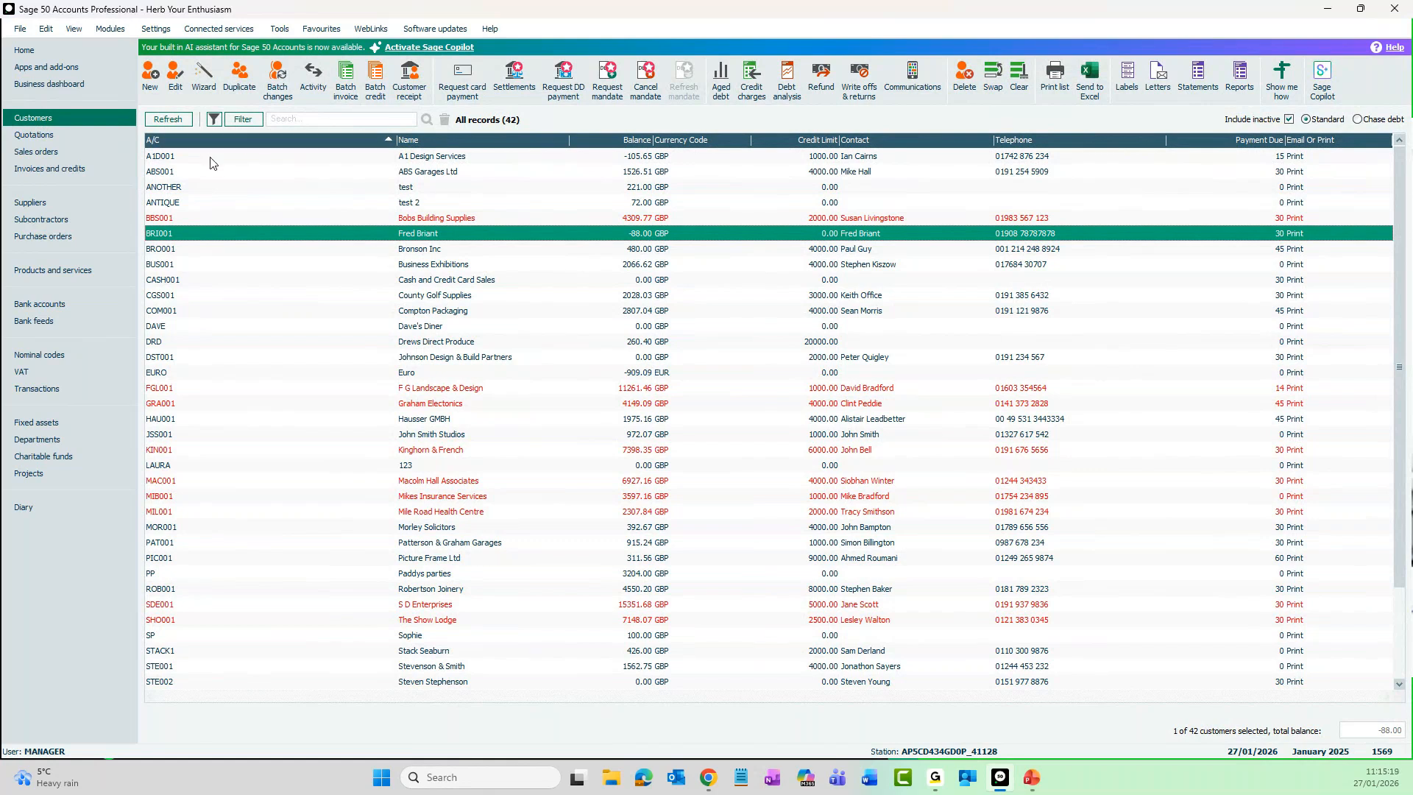
- Set up a backup of the live company, accepting that other windows close, with Company Archives included and Data Files excluded
{"action": "left_click", "coordinate": [22, 31]}
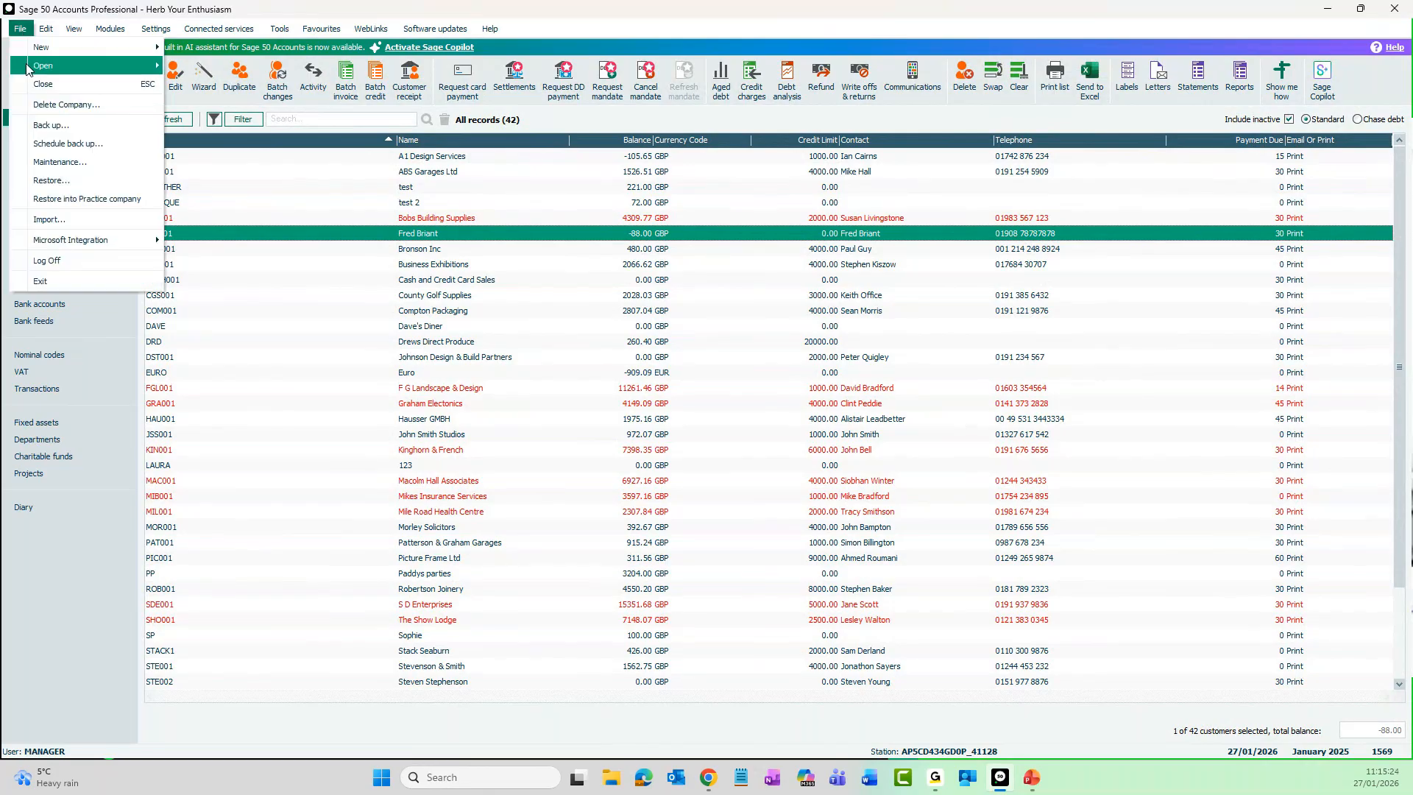
{"action": "left_click", "coordinate": [49, 129]}
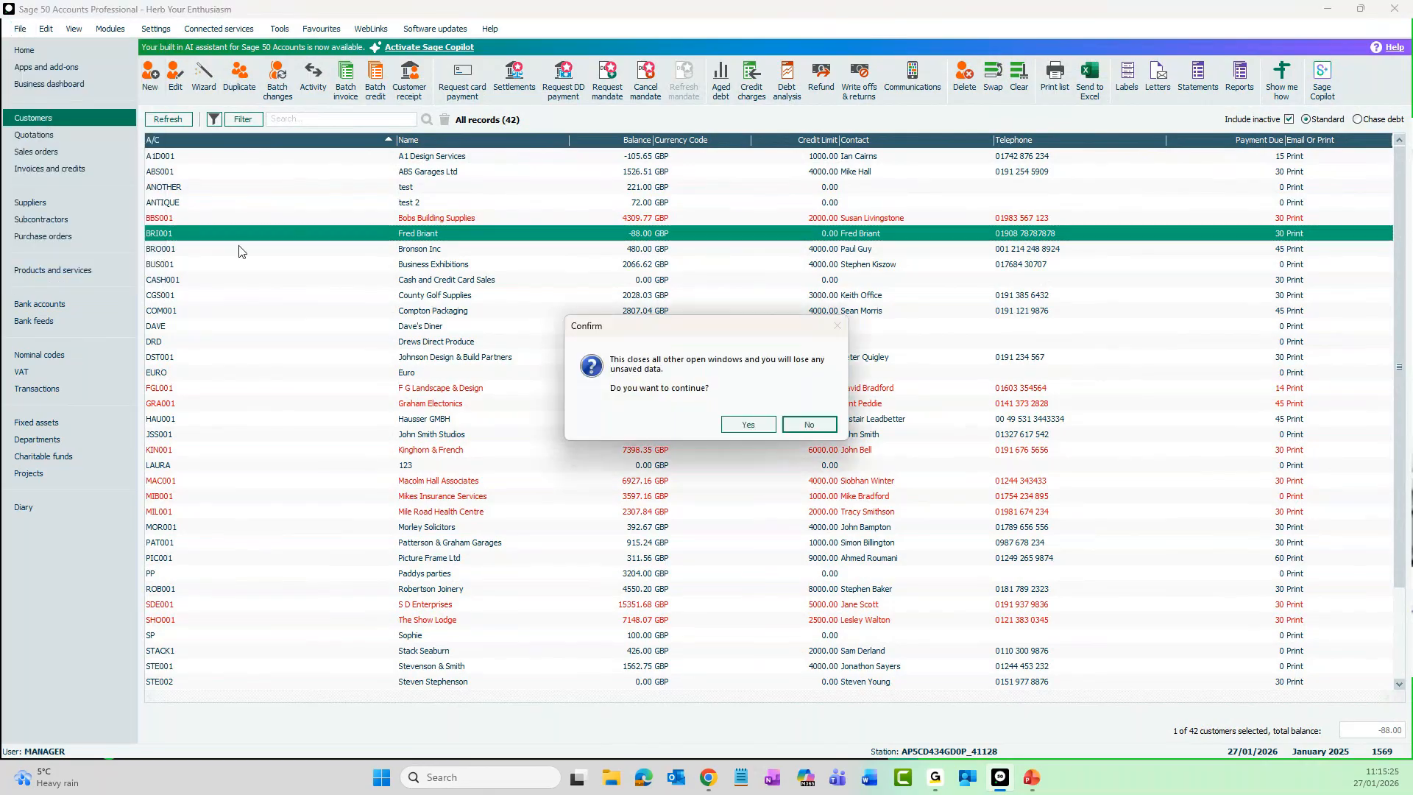
{"action": "left_click", "coordinate": [761, 427]}
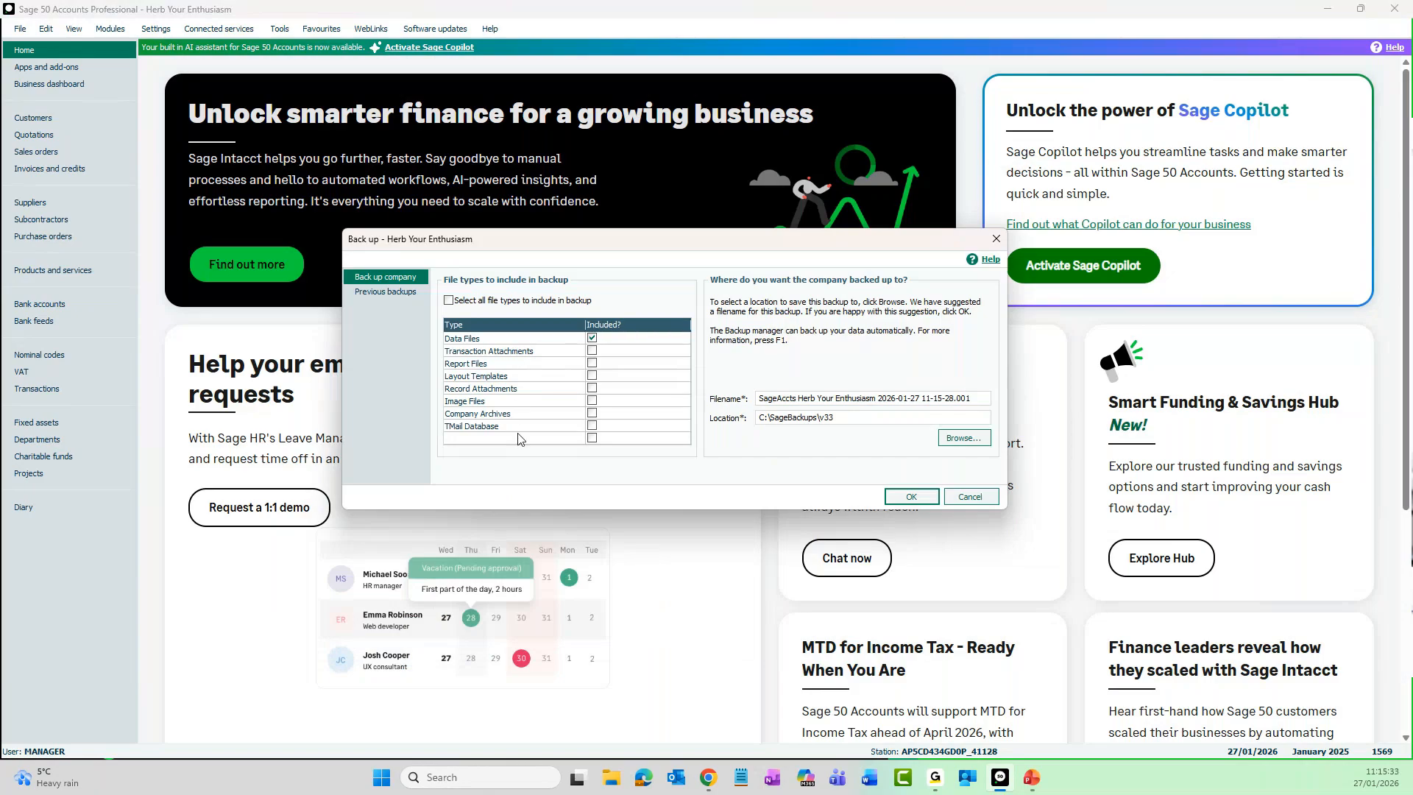
{"action": "left_click", "coordinate": [592, 339]}
{"action": "left_click", "coordinate": [593, 414]}
- Add "company archives" before the date in the backup filename and run the backup, accepting that no data files are included
{"action": "left_click", "coordinate": [876, 398]}
{"action": "type", "text": "comp"}
{"action": "type", "text": "any archi"}
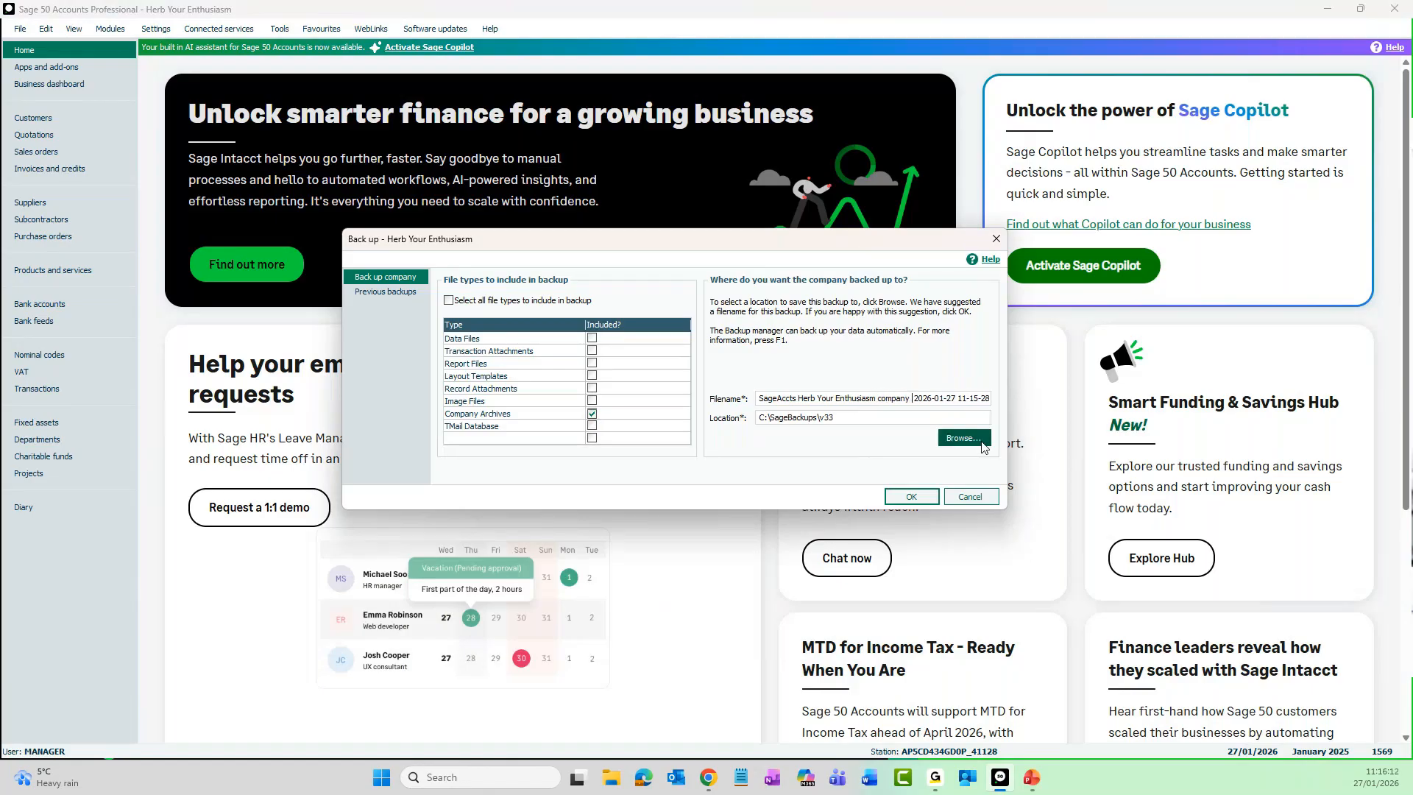
{"action": "type", "text": "ves"}
{"action": "left_click", "coordinate": [921, 499]}
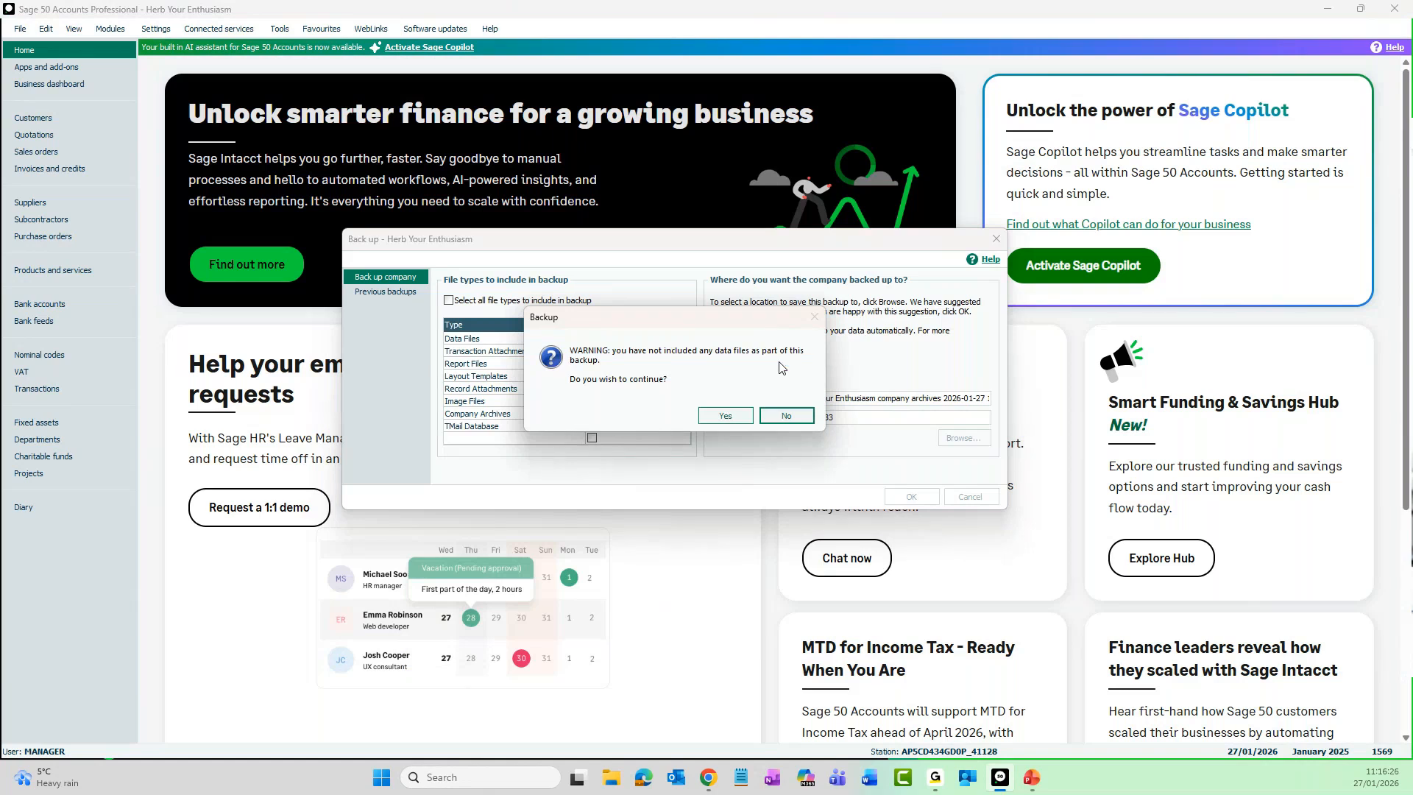
{"action": "left_click", "coordinate": [711, 417]}
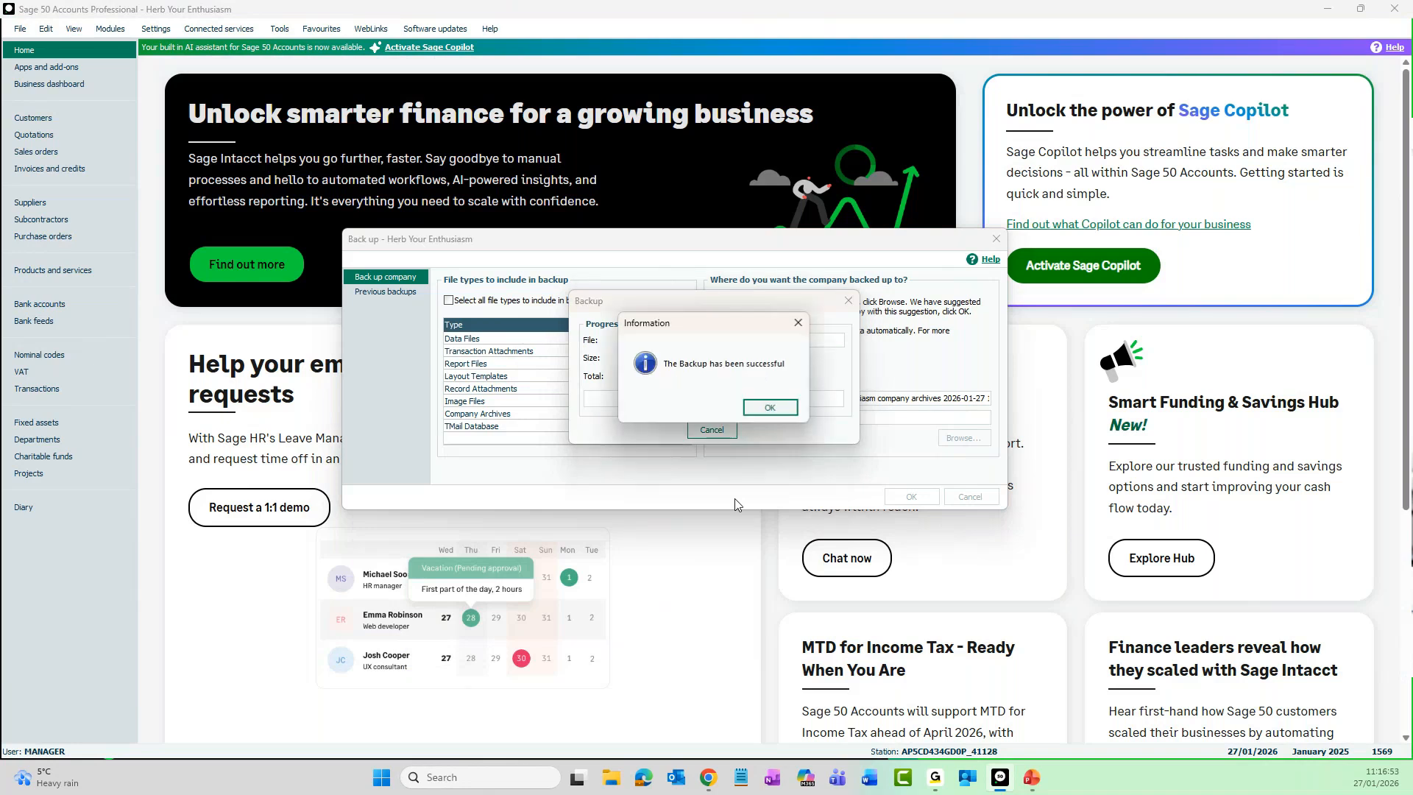
{"action": "left_click", "coordinate": [769, 408]}
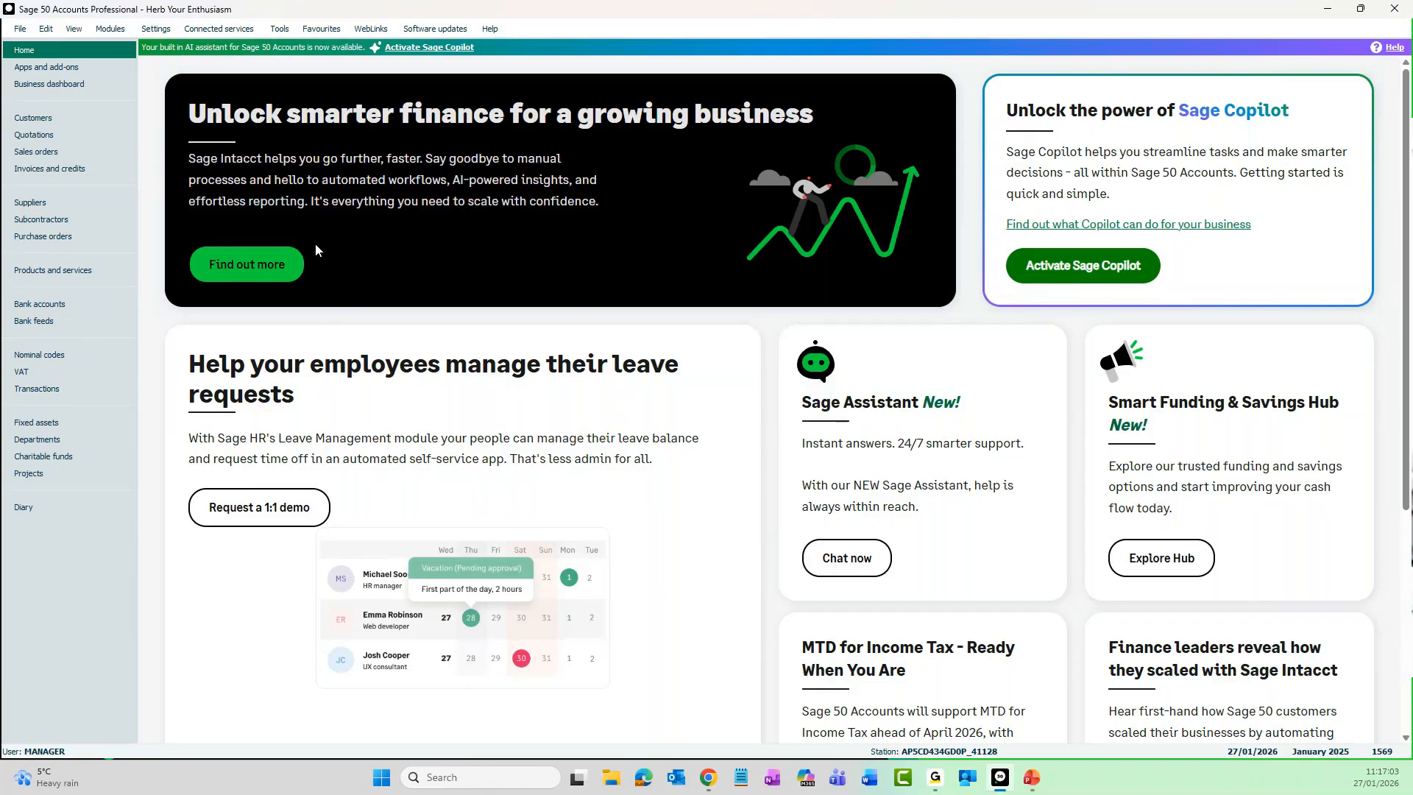
{"action": "left_click", "coordinate": [22, 31]}
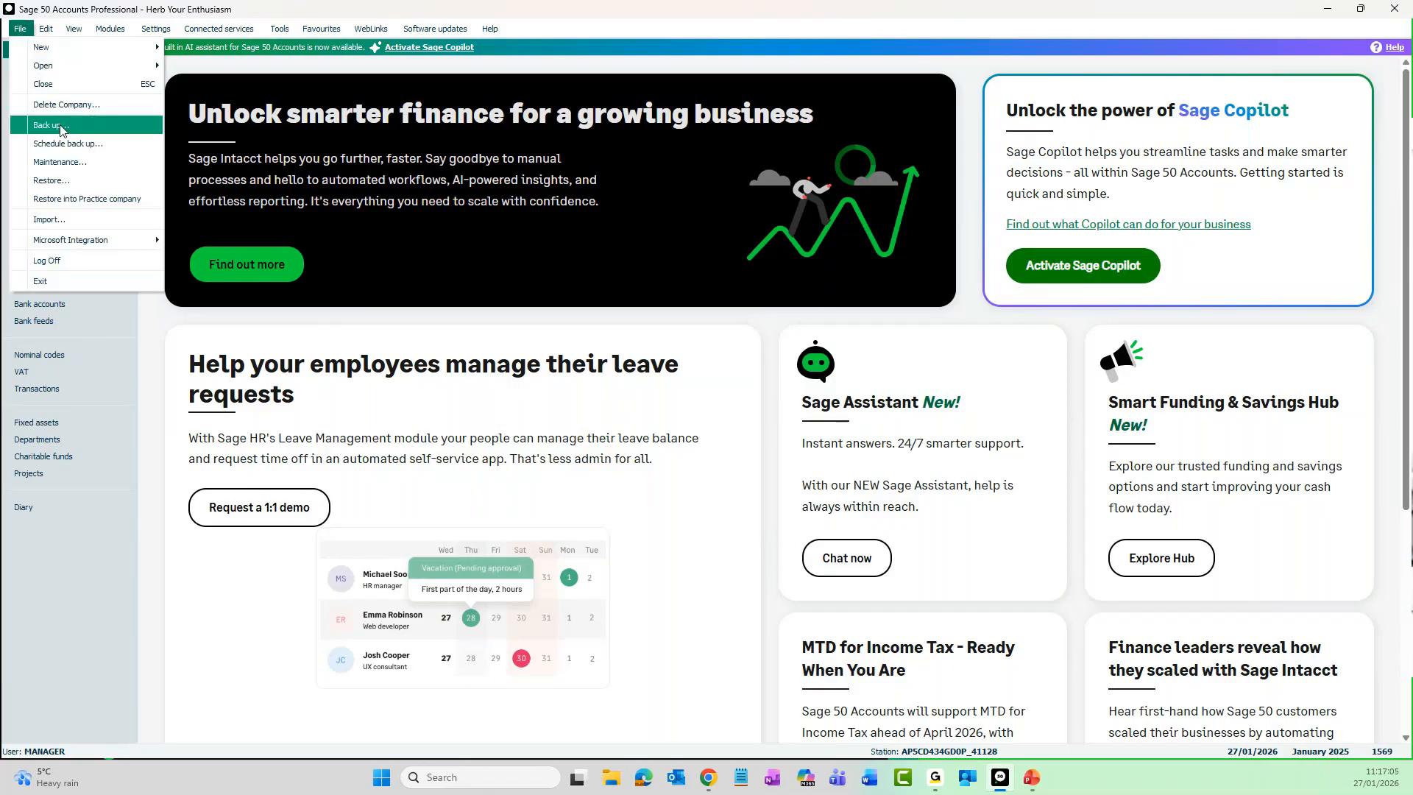
{"action": "left_click", "coordinate": [85, 184]}
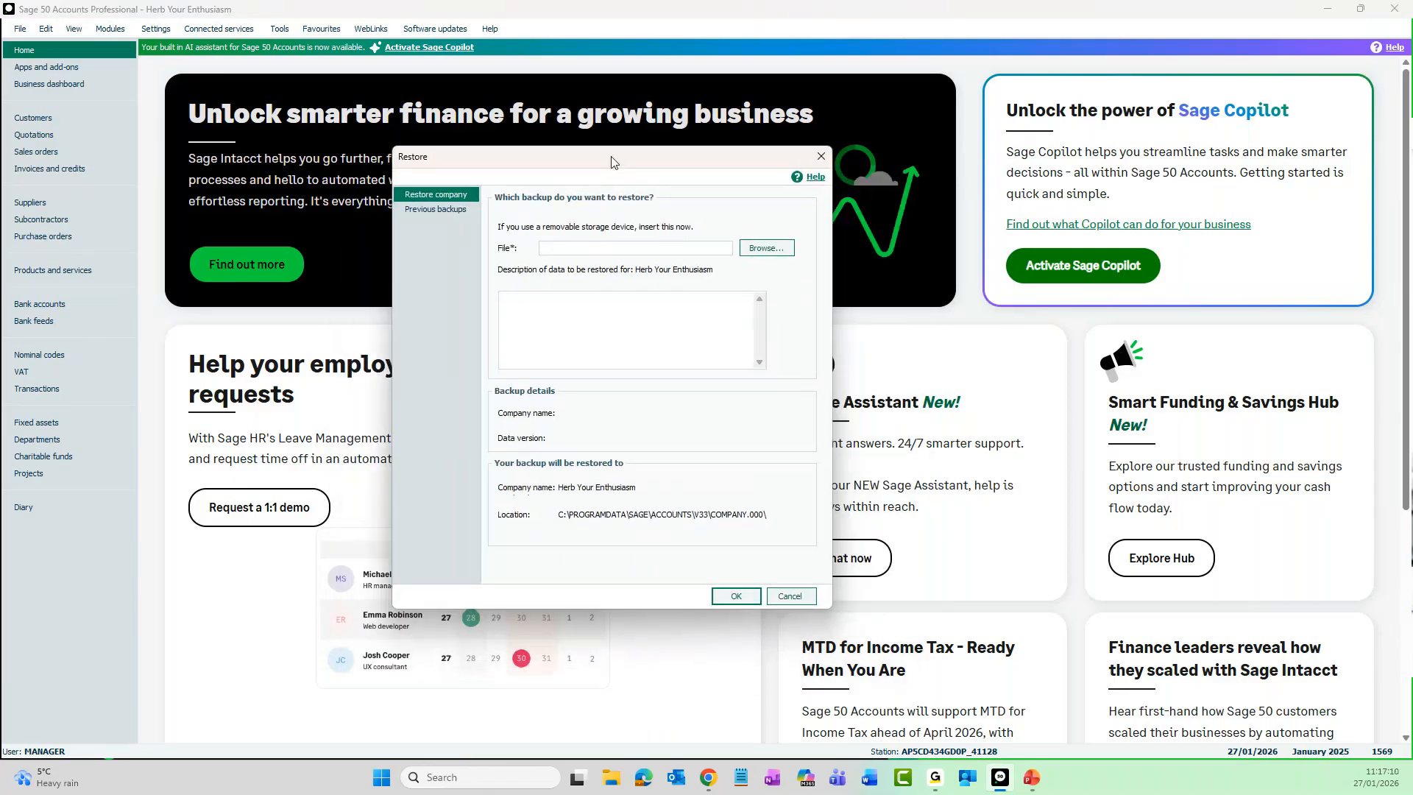
{"action": "left_click", "coordinate": [771, 251]}
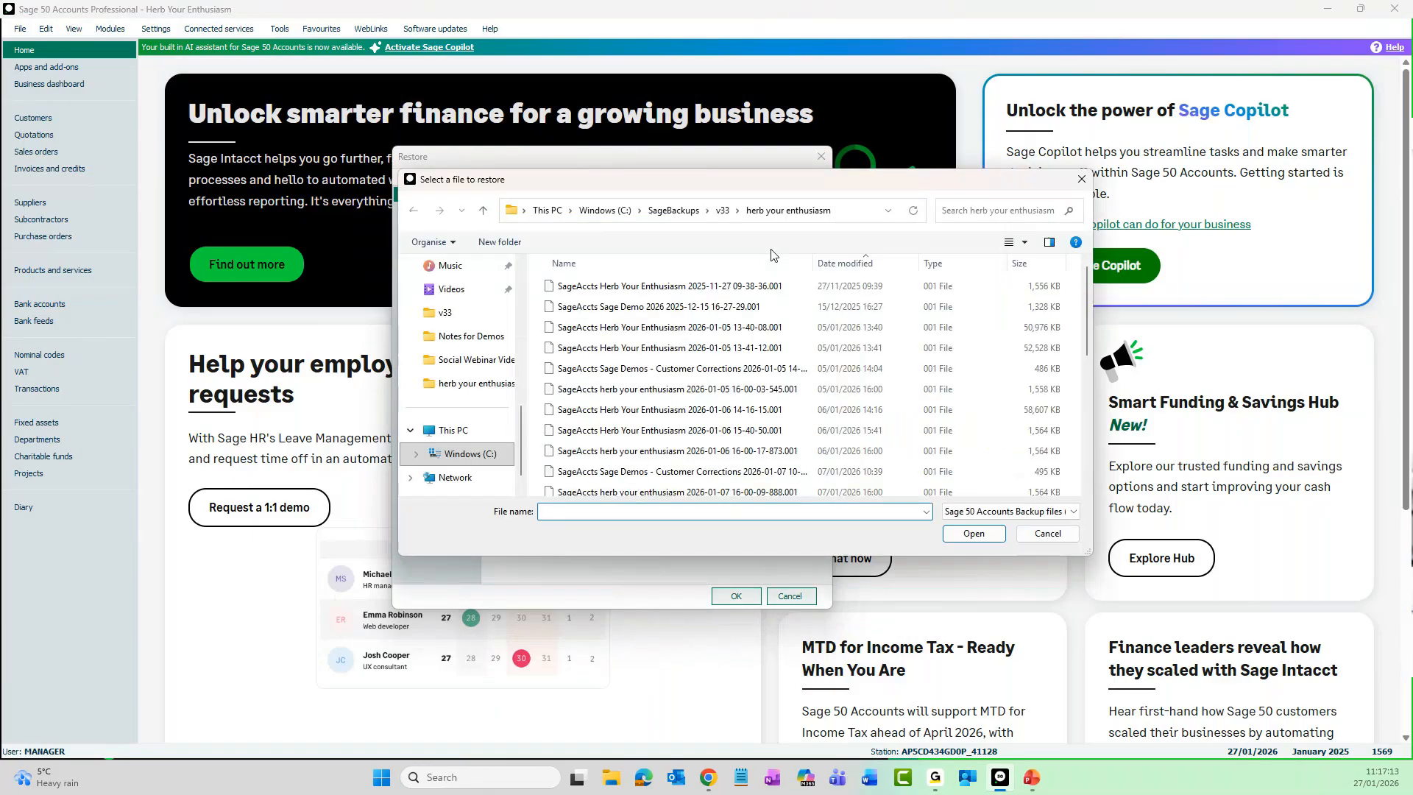
{"action": "left_click", "coordinate": [721, 214]}
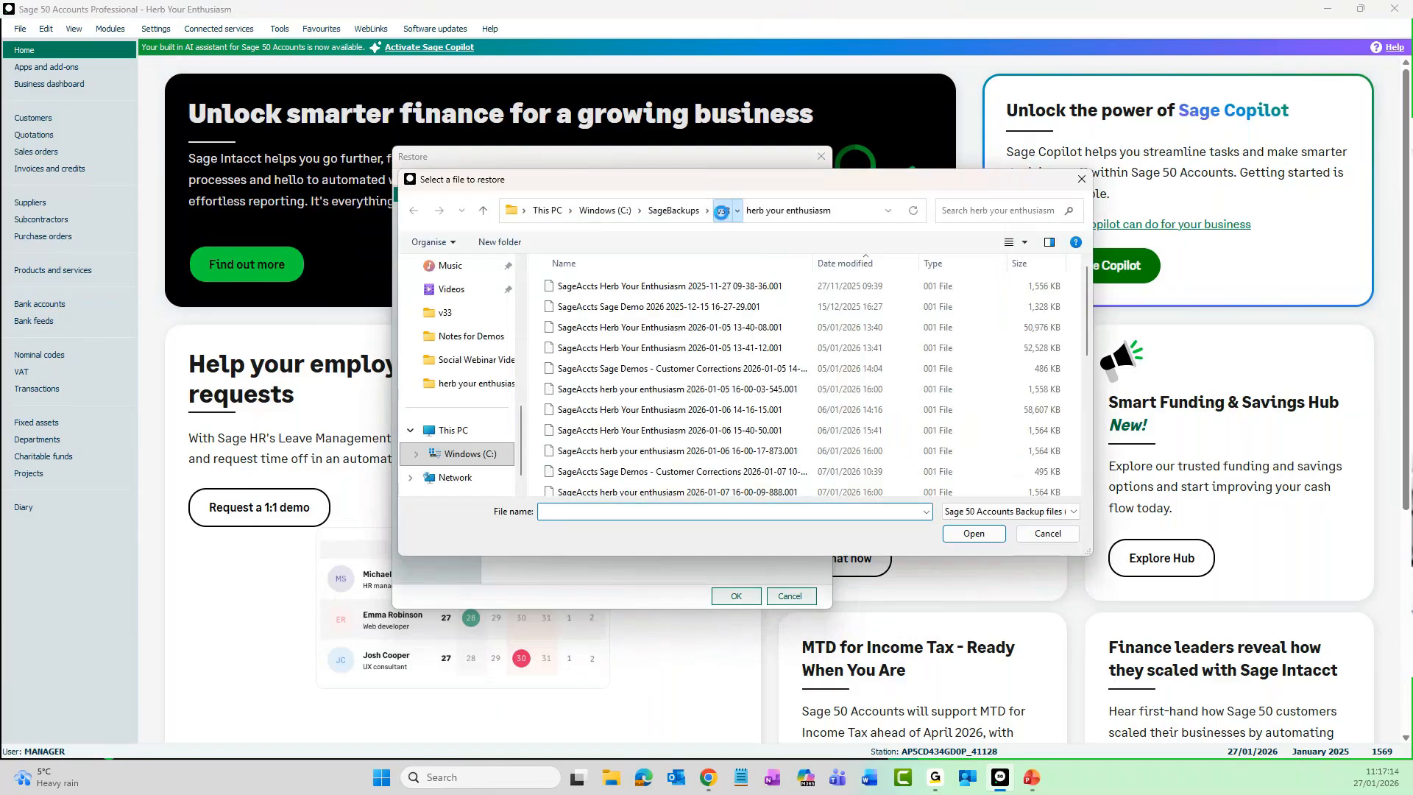
{"action": "left_click", "coordinate": [861, 265]}
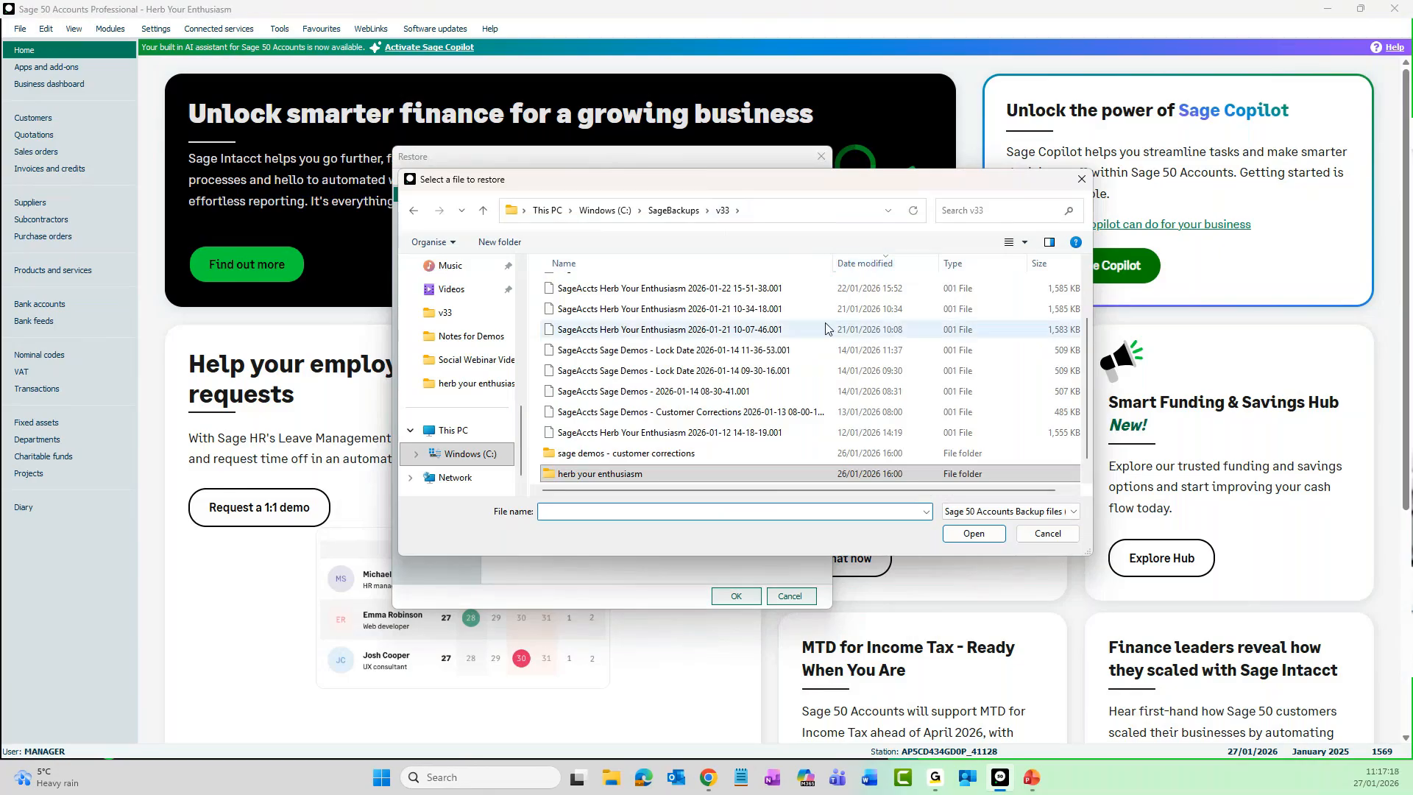
{"action": "left_click", "coordinate": [862, 265]}
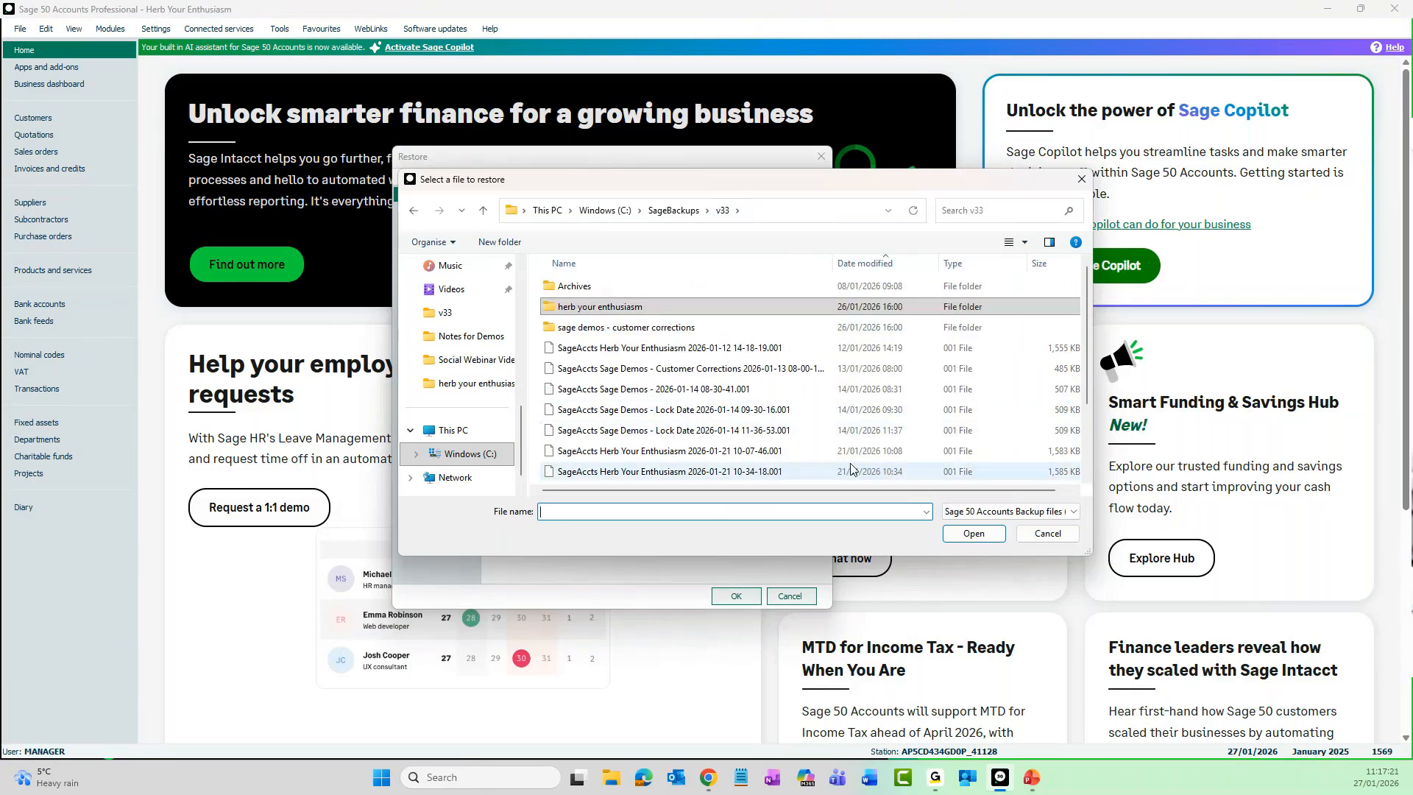
{"action": "scroll", "coordinate": [847, 464], "scroll_direction": "down", "scroll_amount": 2}
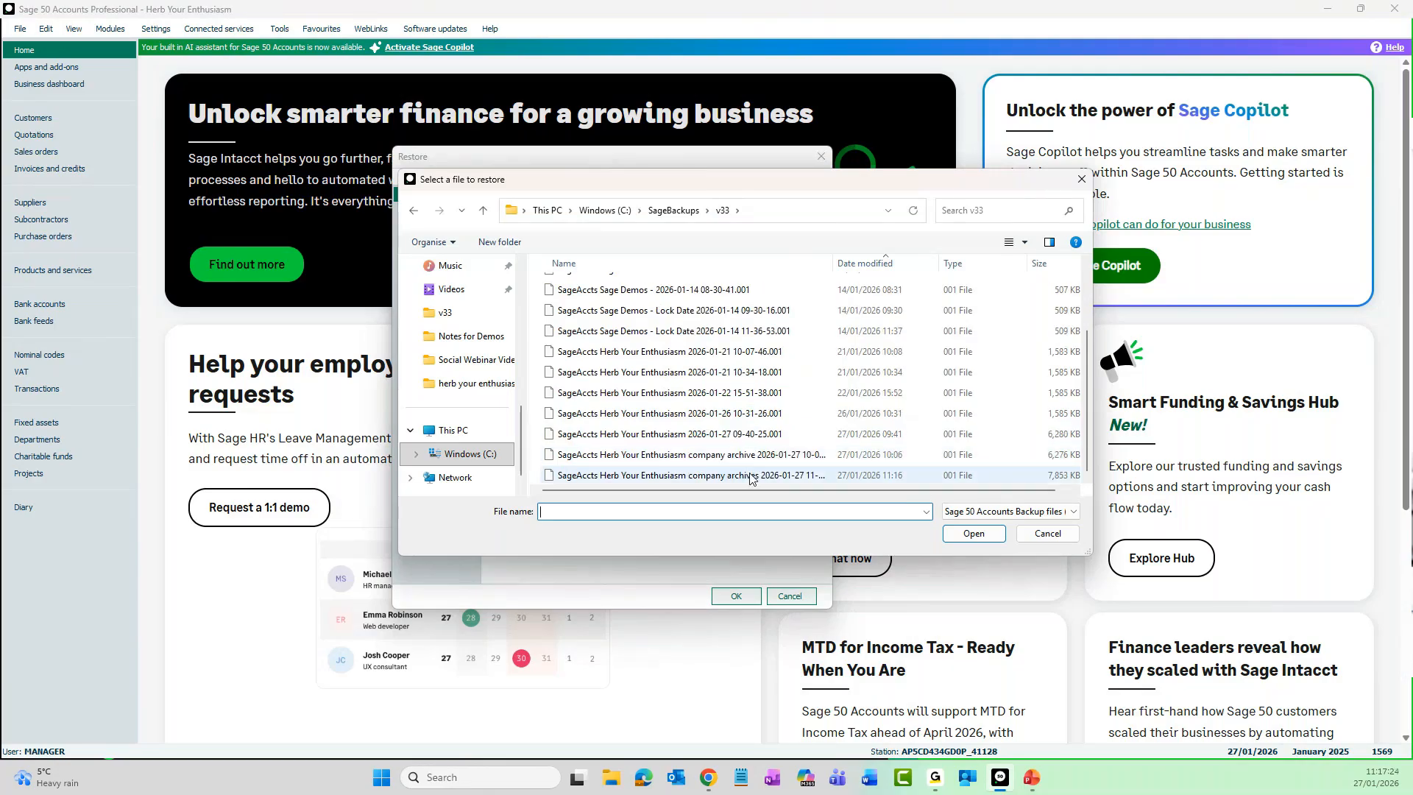
{"action": "left_click", "coordinate": [868, 476]}
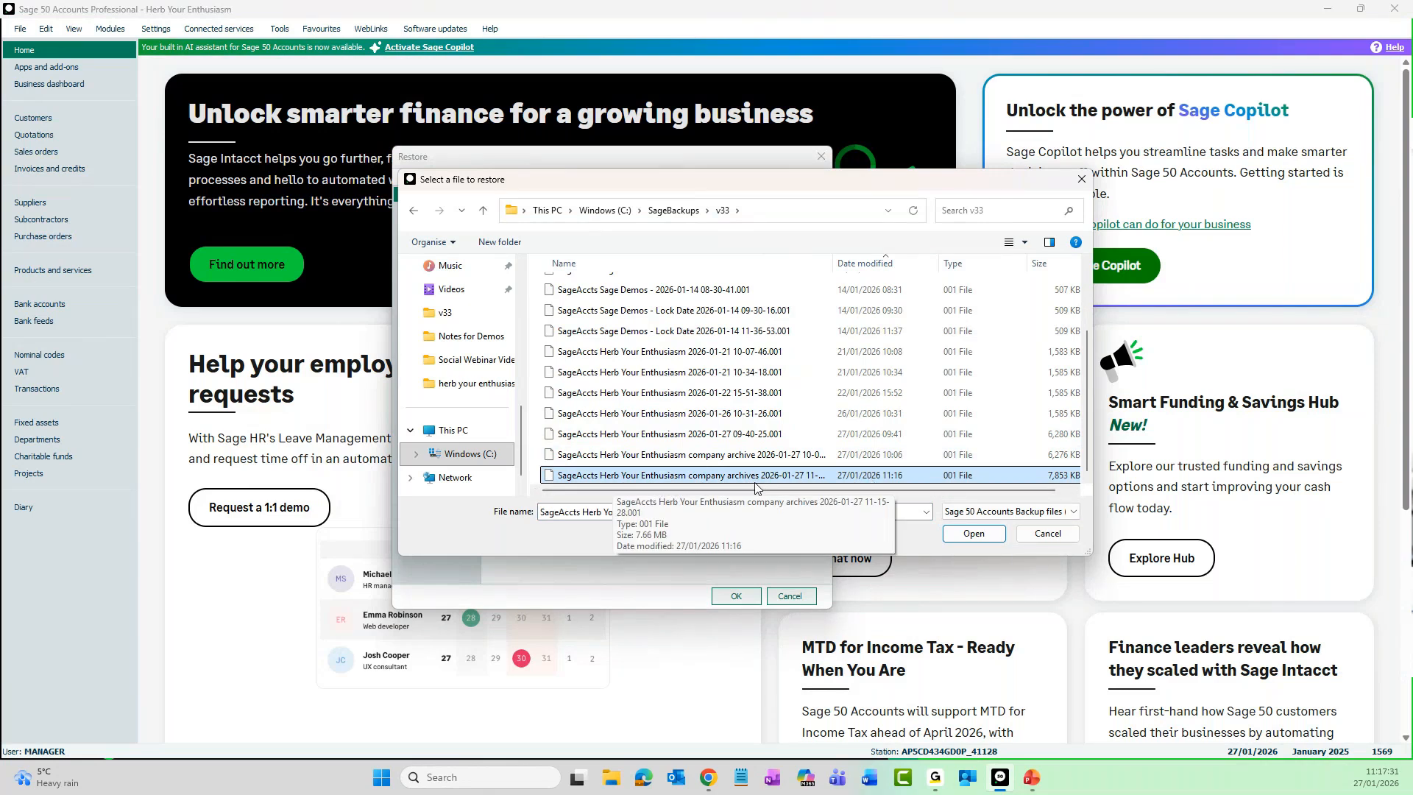
{"action": "left_click", "coordinate": [973, 534]}
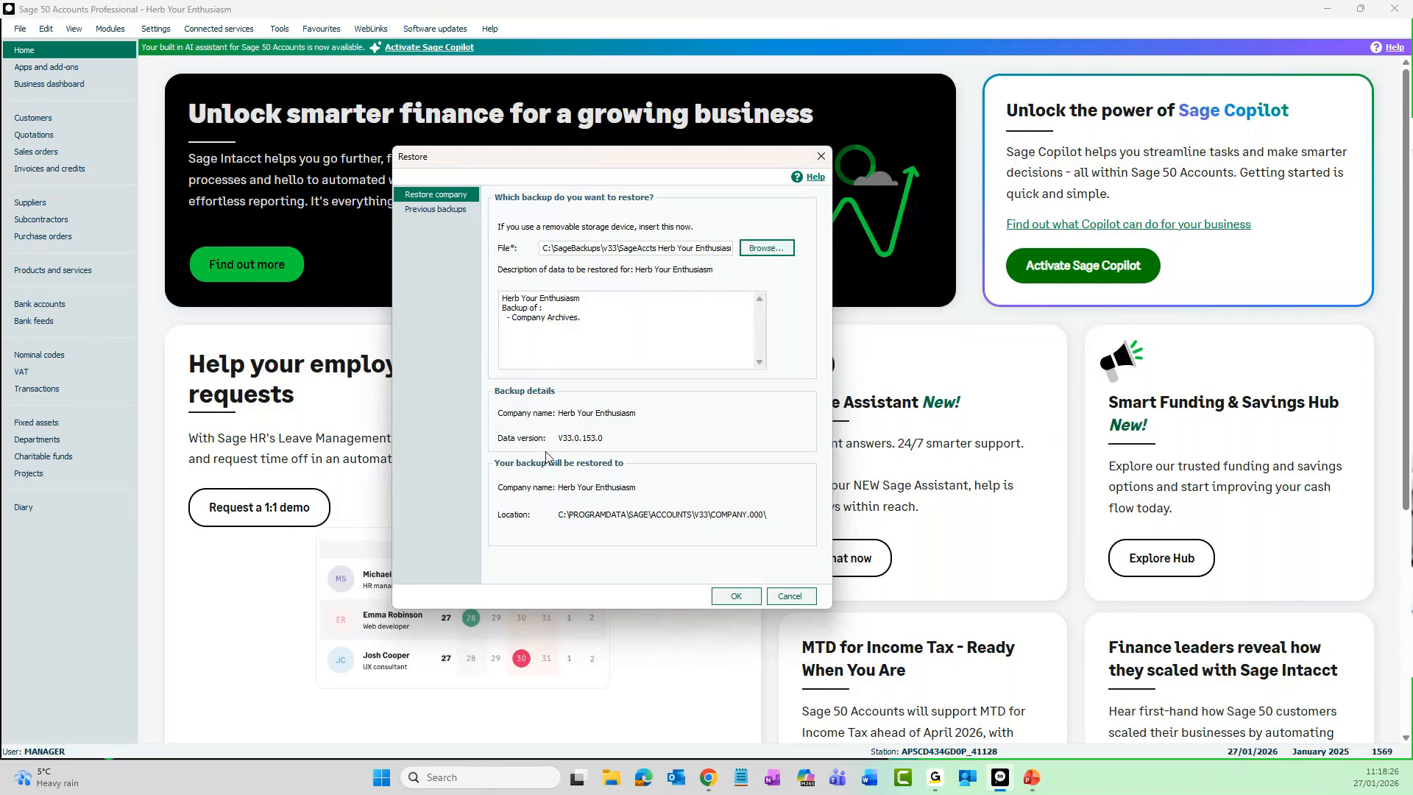
- Restore the chosen Company Archives backup into the current company, accepting the data overwrite
{"action": "left_click", "coordinate": [729, 597]}
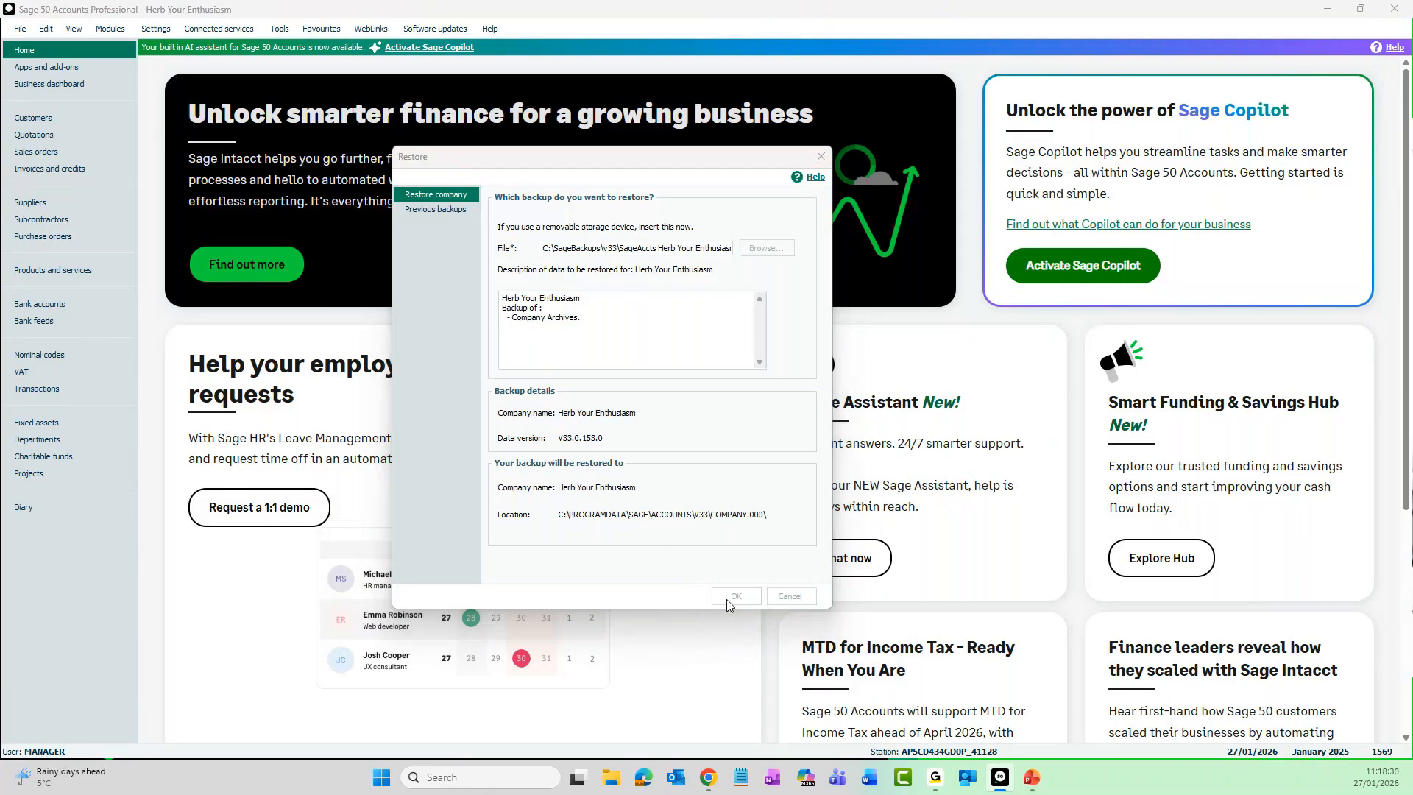
{"action": "left_click_drag", "start_coordinate": [0, 409], "coordinate": [622, 299]}
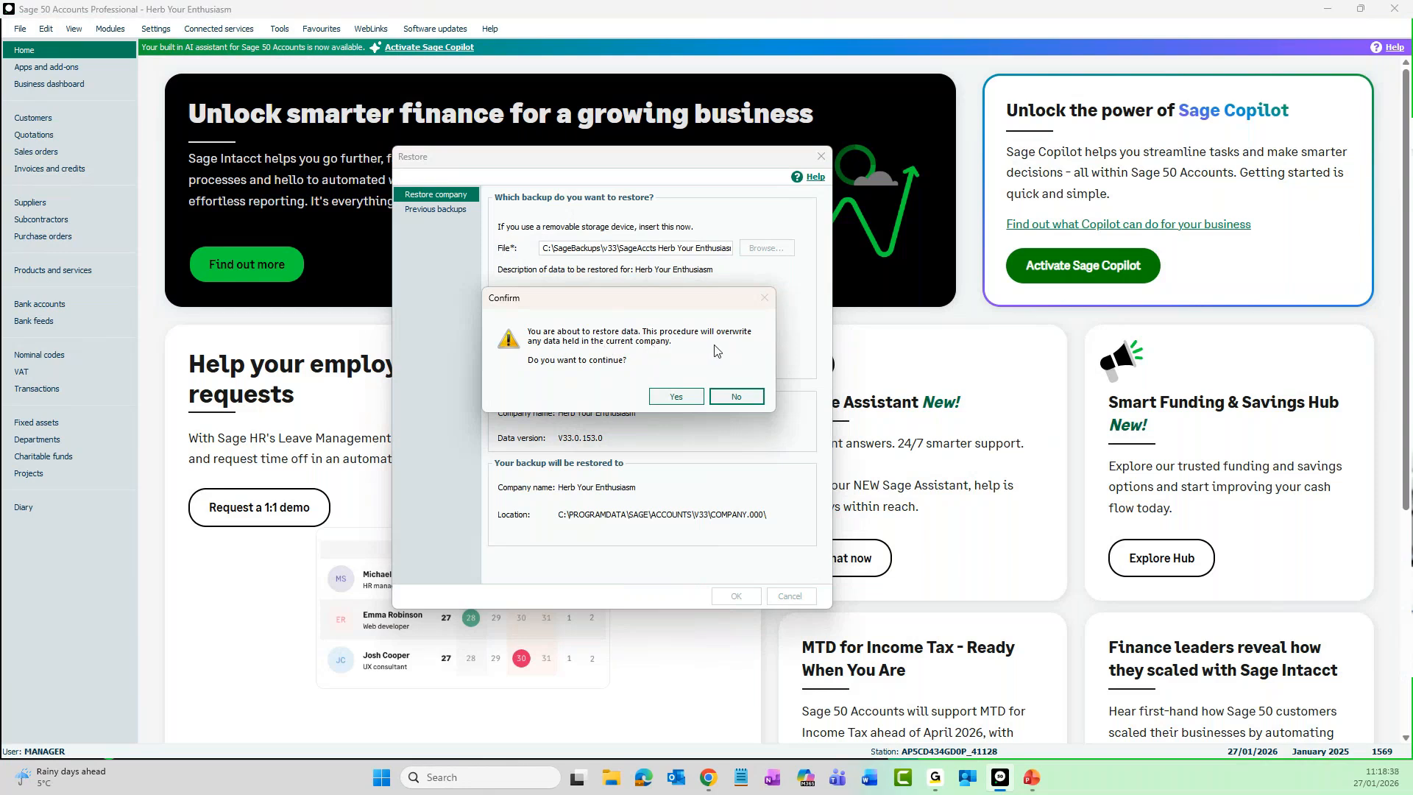
{"action": "left_click_drag", "start_coordinate": [590, 295], "coordinate": [758, 294]}
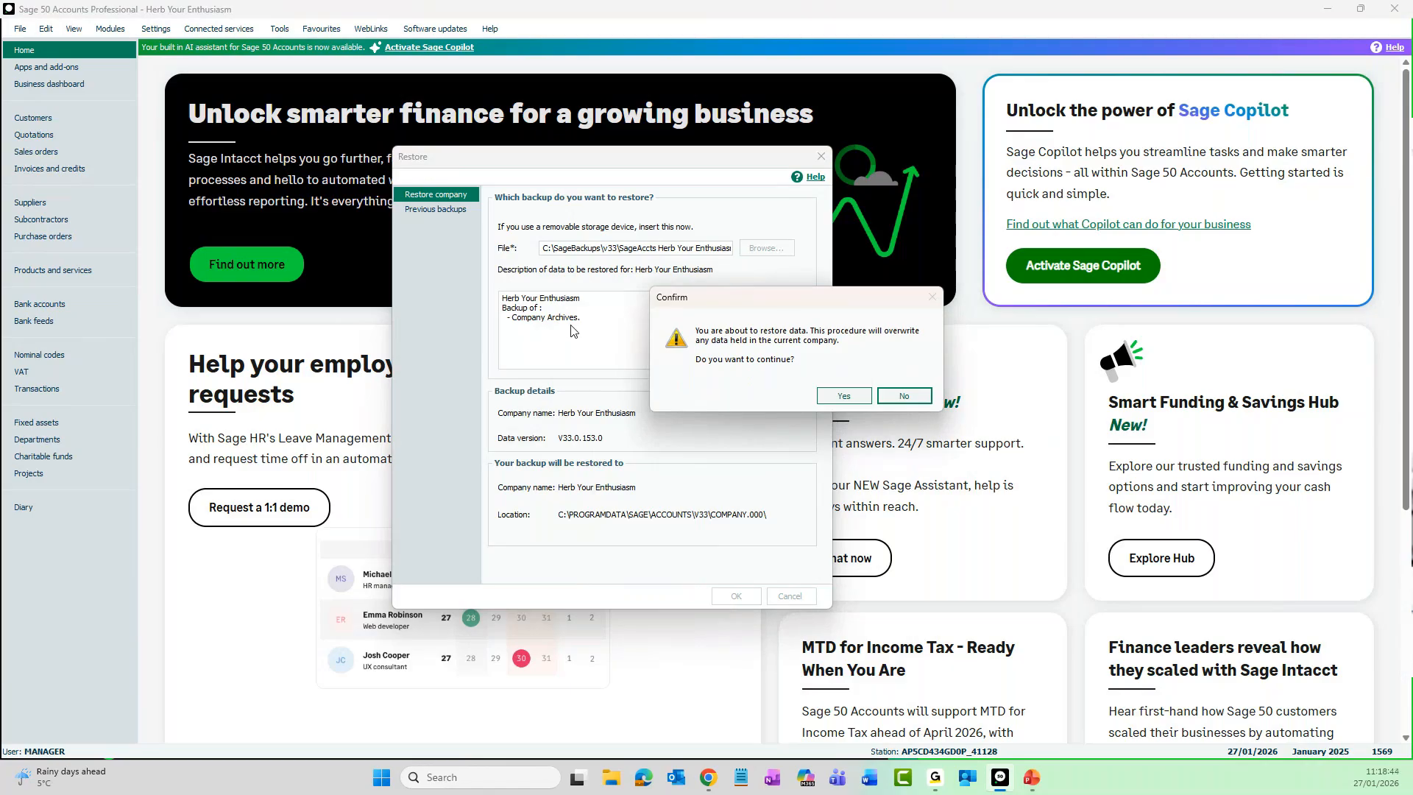
{"action": "left_click", "coordinate": [844, 398]}
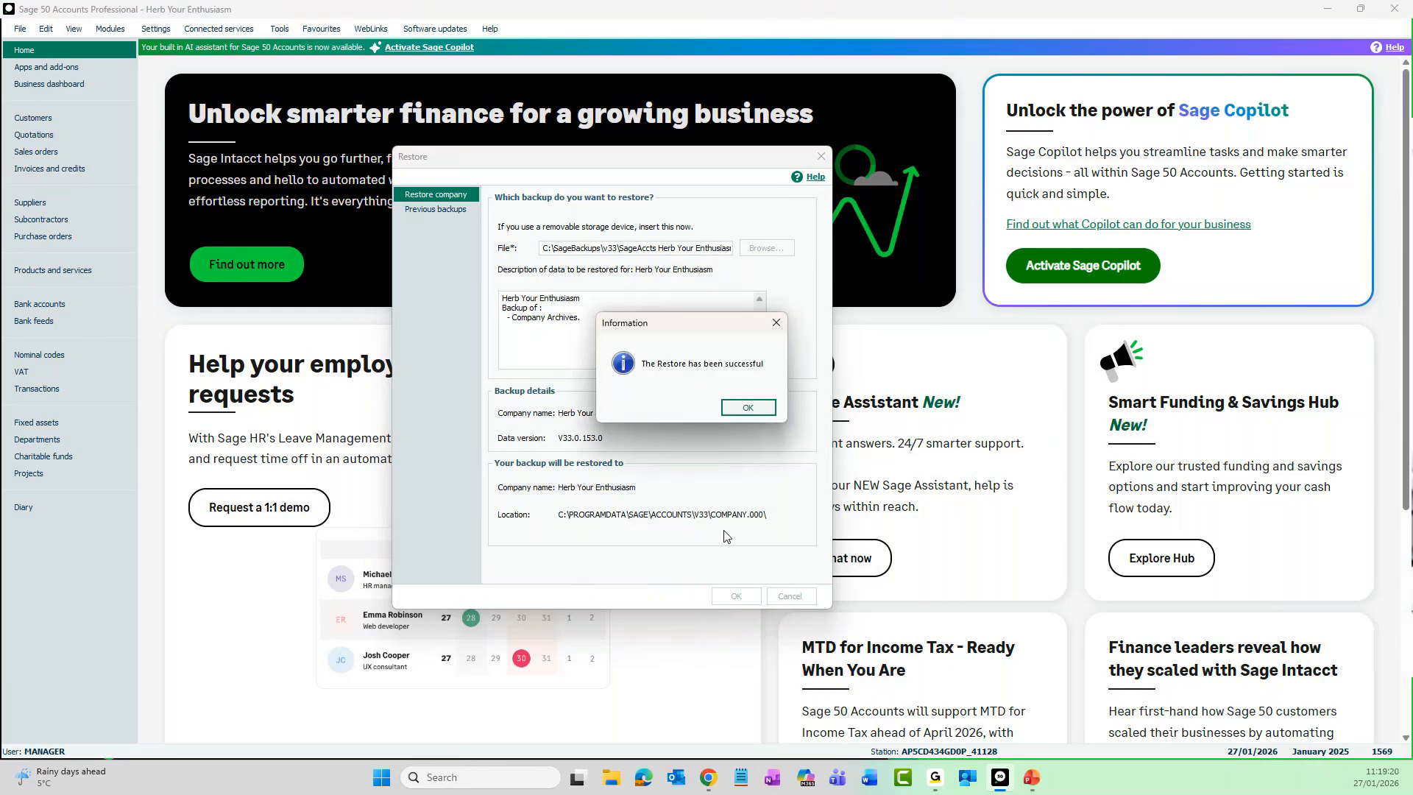
{"action": "left_click", "coordinate": [746, 409]}
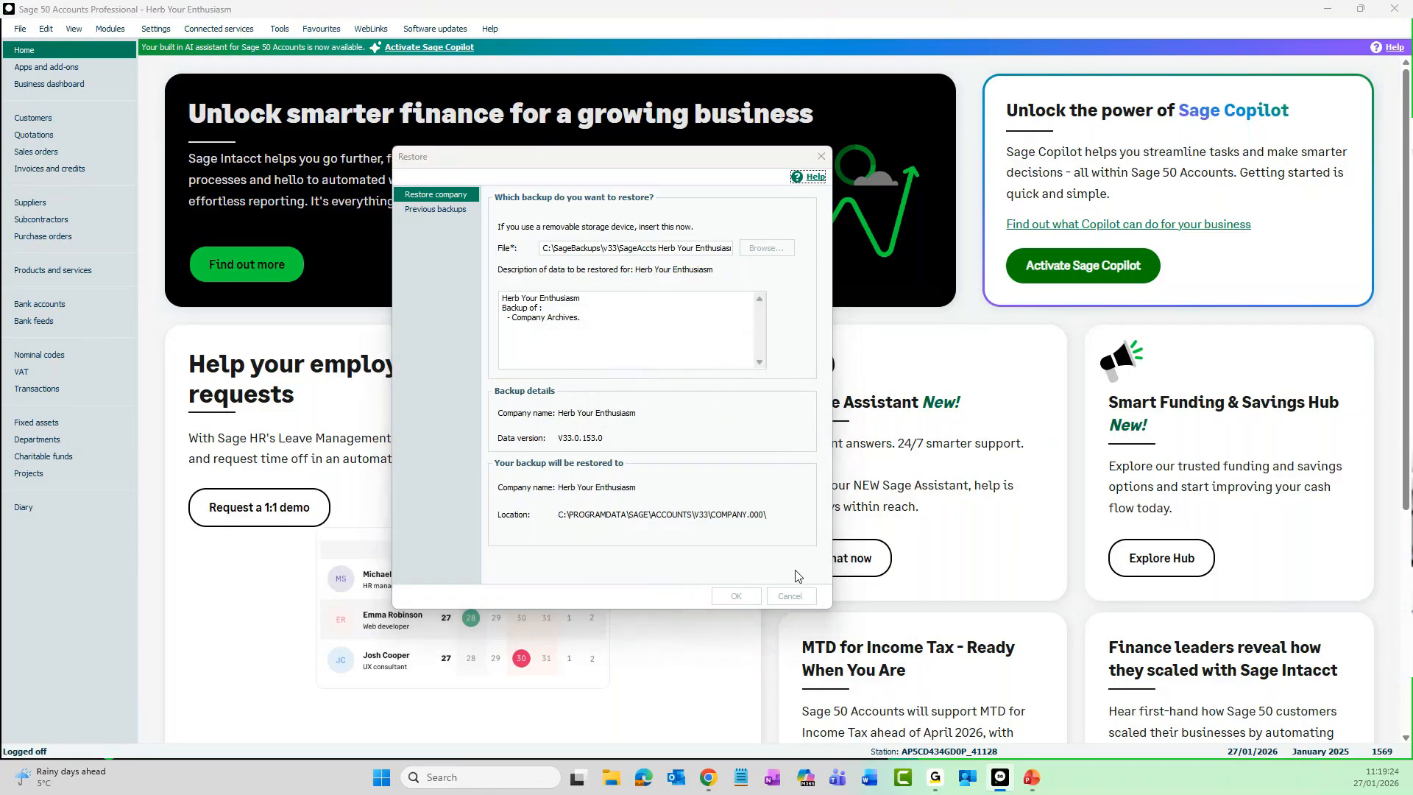
- Log on to the restored company with the username manager and the account password
{"action": "type", "text": "manager"}
{"action": "left_click", "coordinate": [639, 413]}
{"action": "type", "text": "•"}
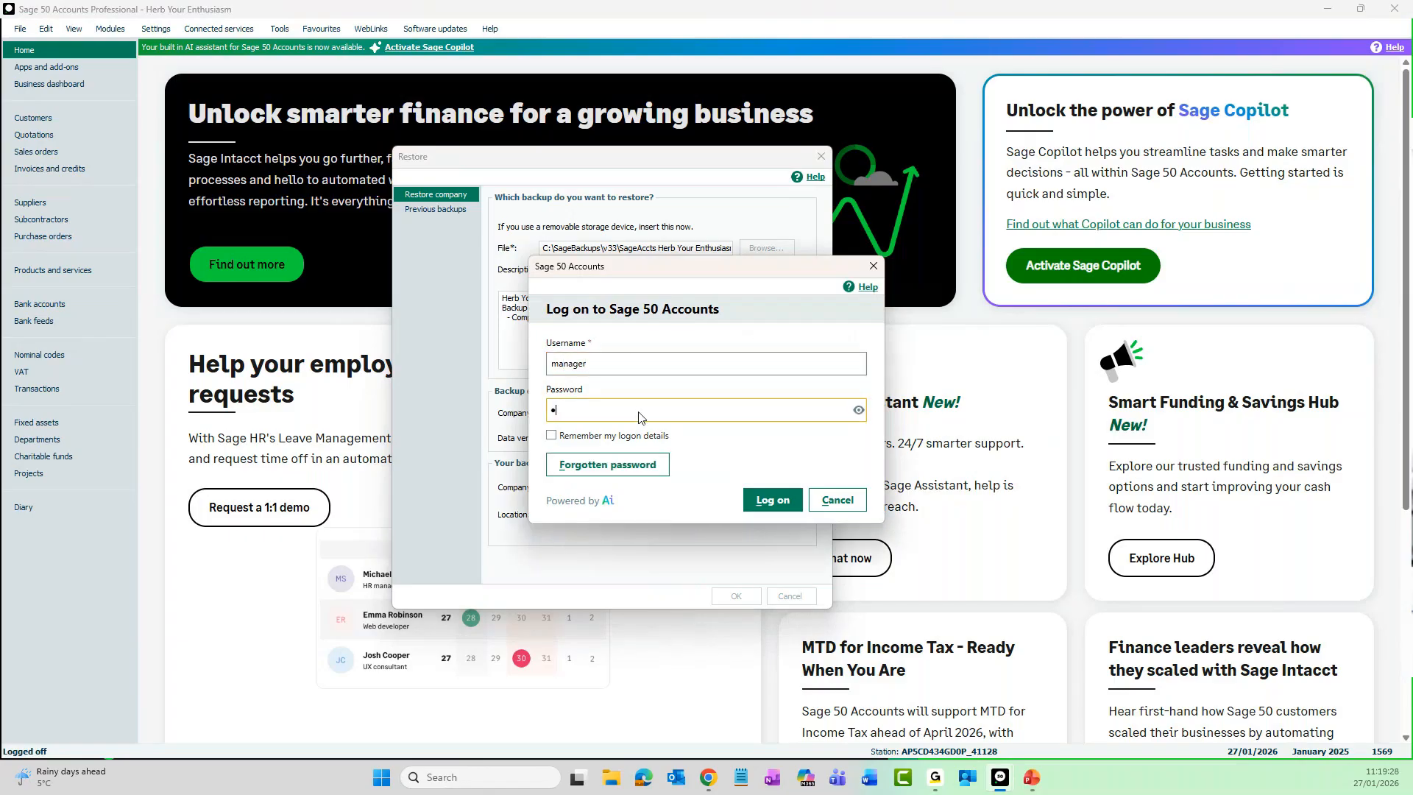
{"action": "key", "text": "Return"}
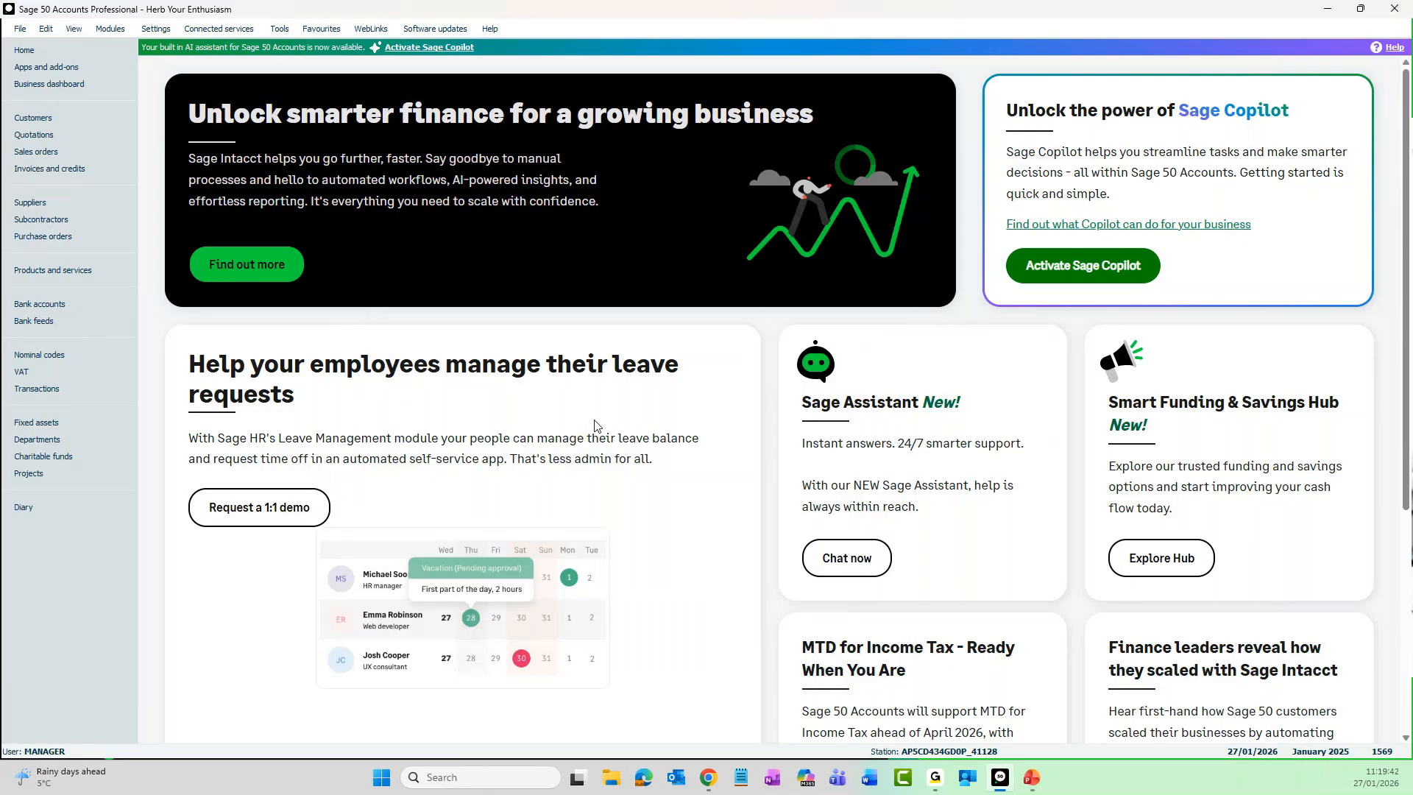
- Examine the Year End archive option and its archive location details, and cancel the Year End process without running it
{"action": "left_click", "coordinate": [280, 30]}
{"action": "mouse_move", "coordinate": [301, 121]}
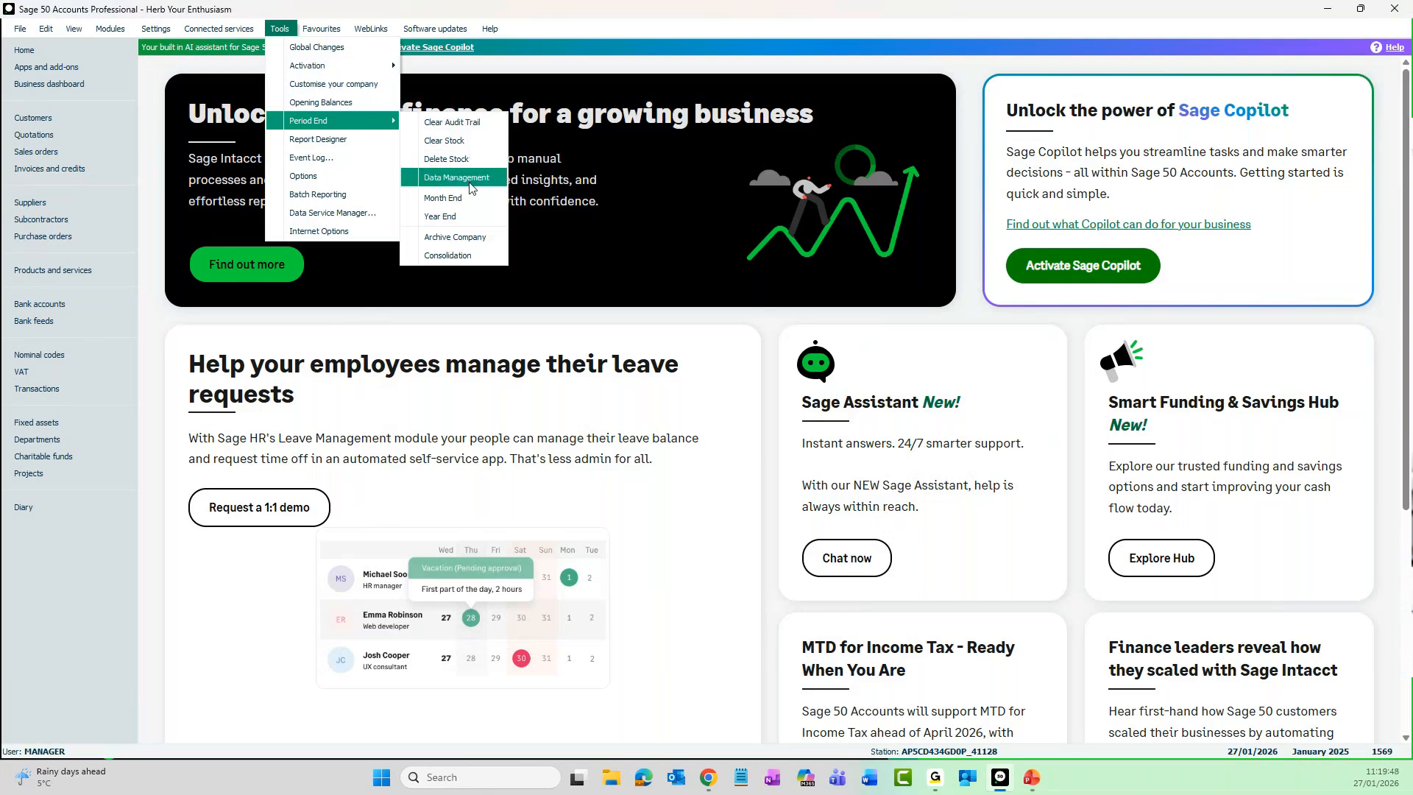
{"action": "left_click", "coordinate": [471, 218]}
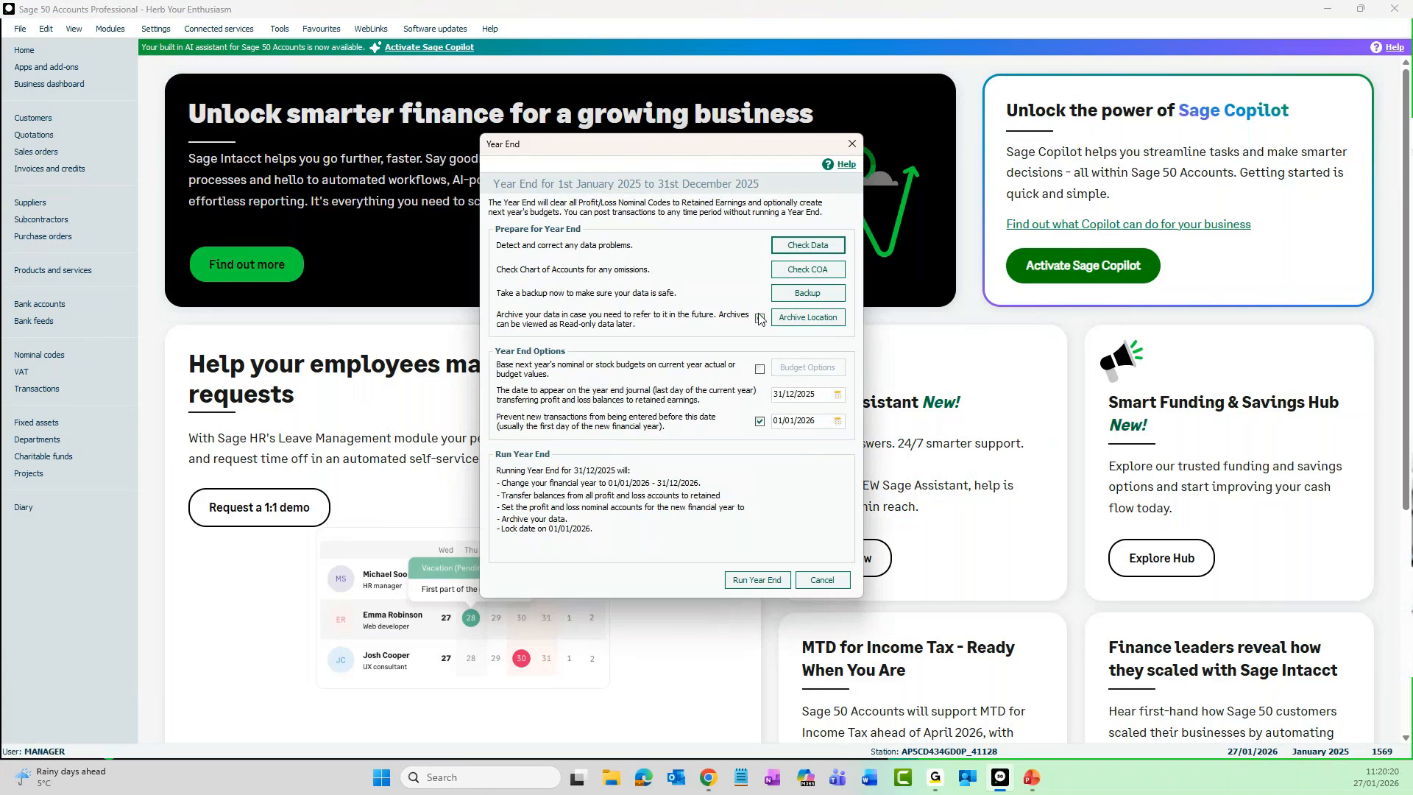
{"action": "left_click", "coordinate": [827, 326]}
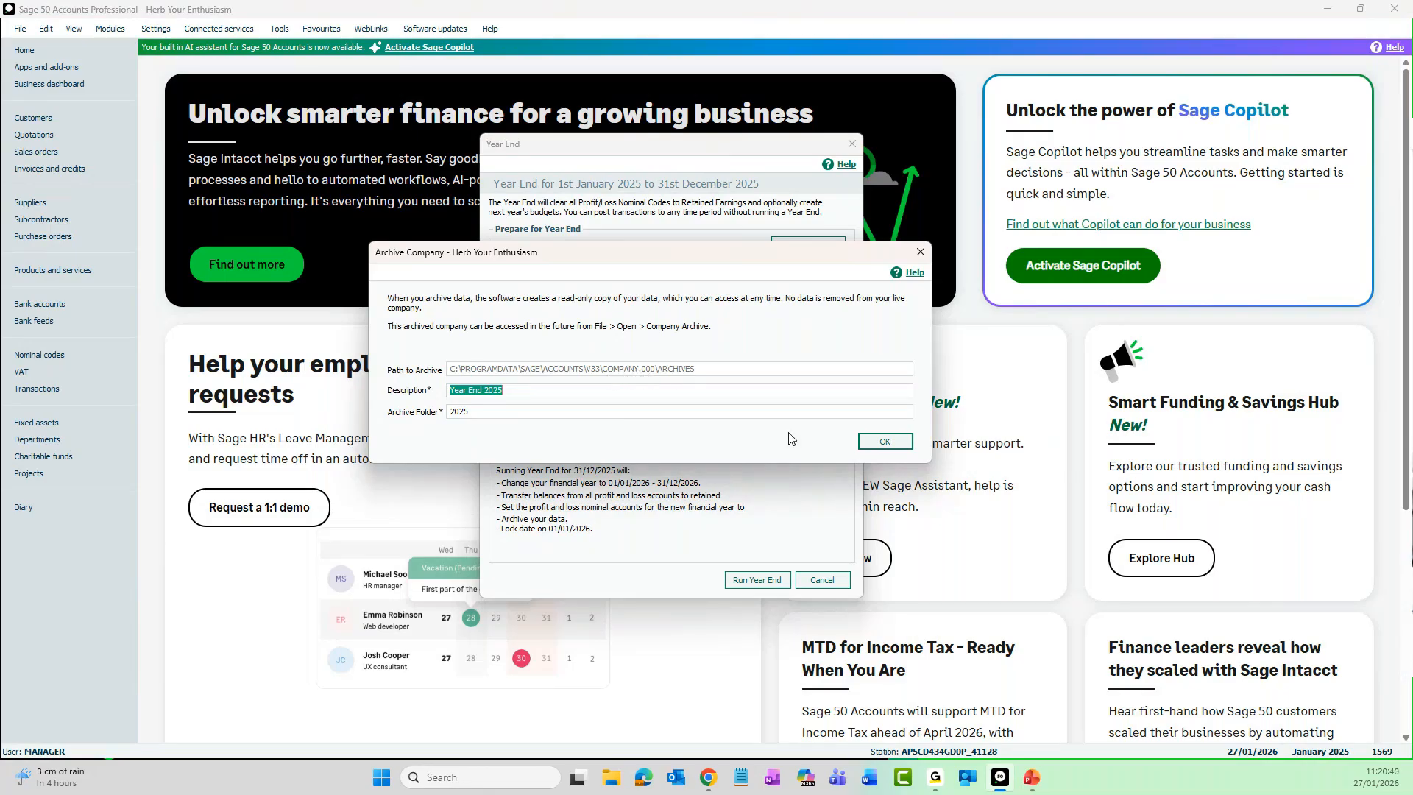
{"action": "left_click", "coordinate": [884, 441]}
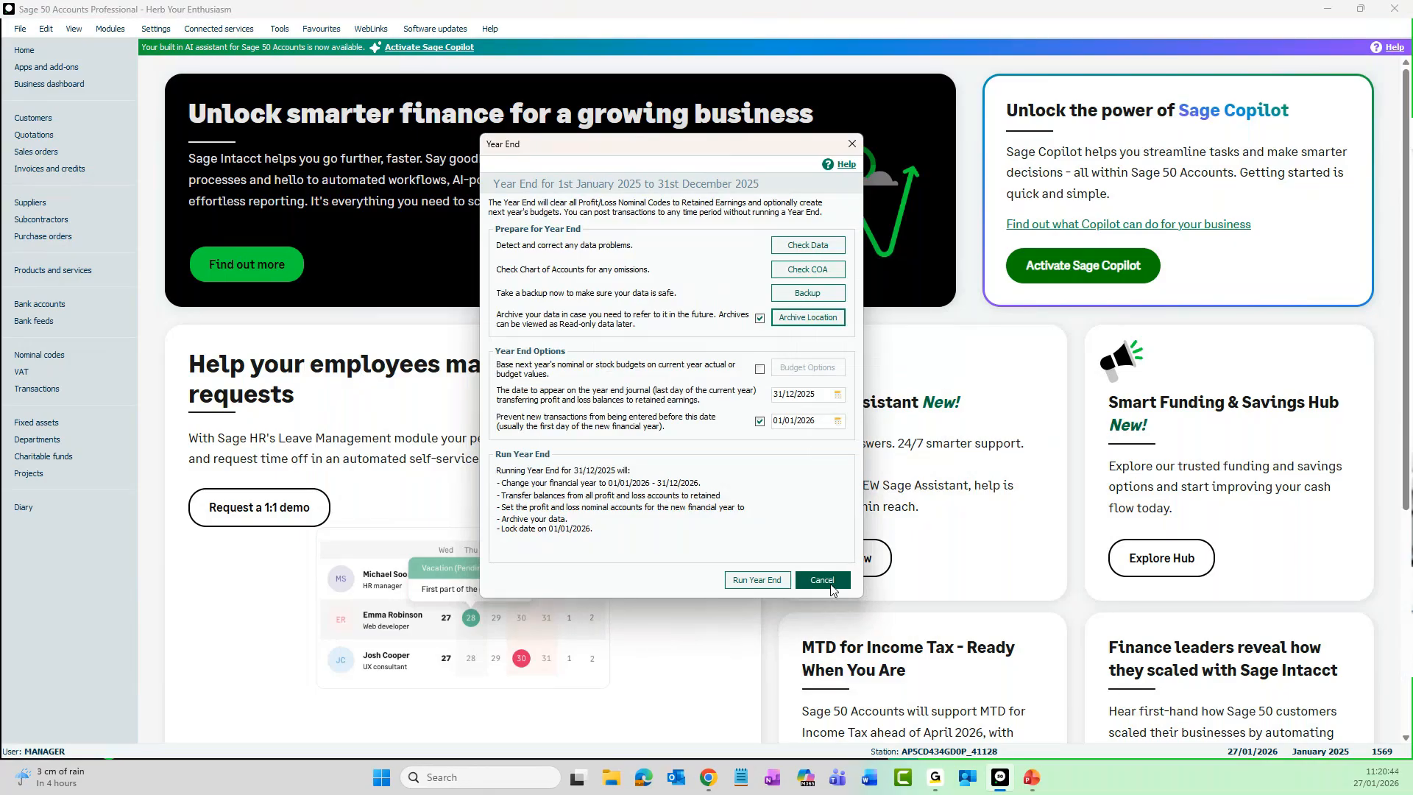
{"action": "left_click", "coordinate": [832, 587]}
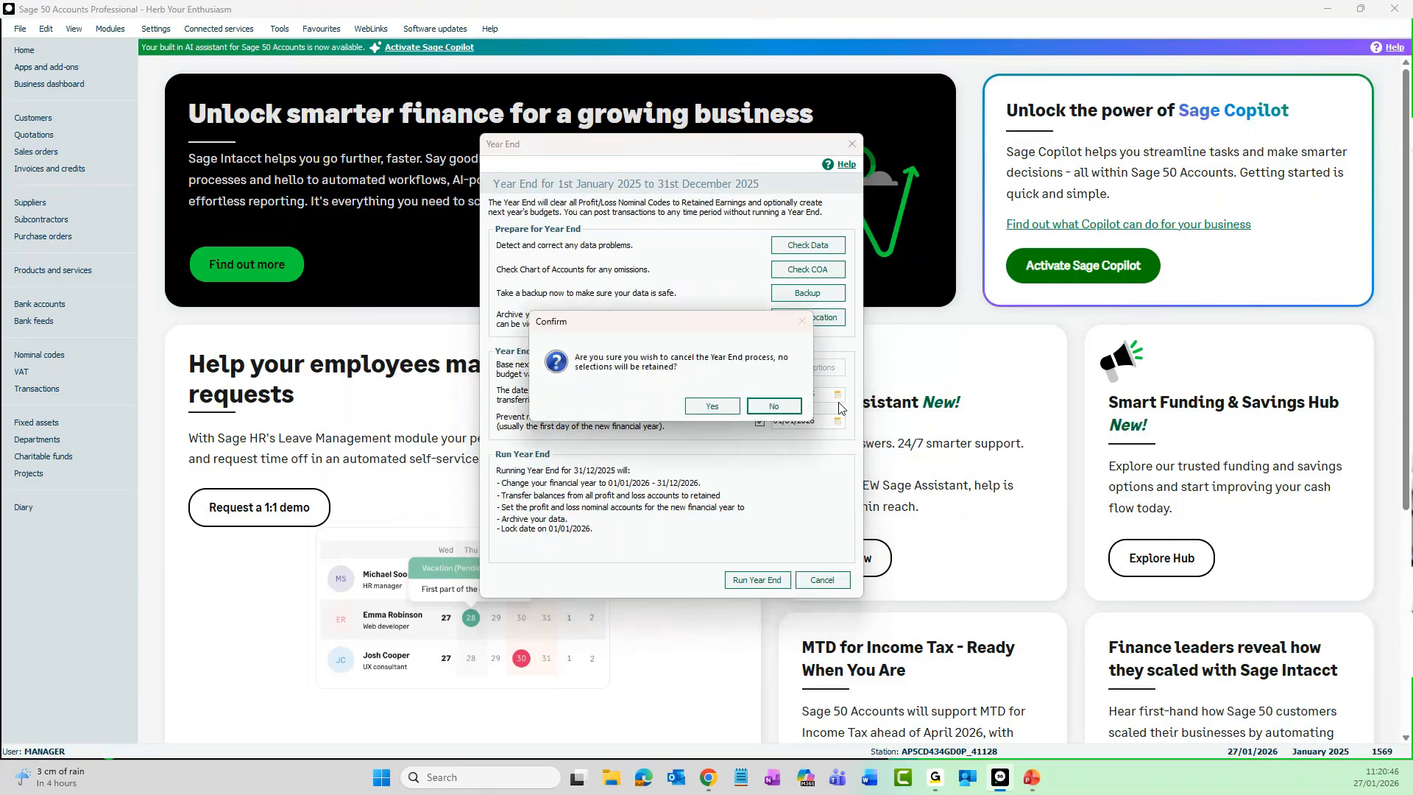
{"action": "left_click", "coordinate": [712, 408]}
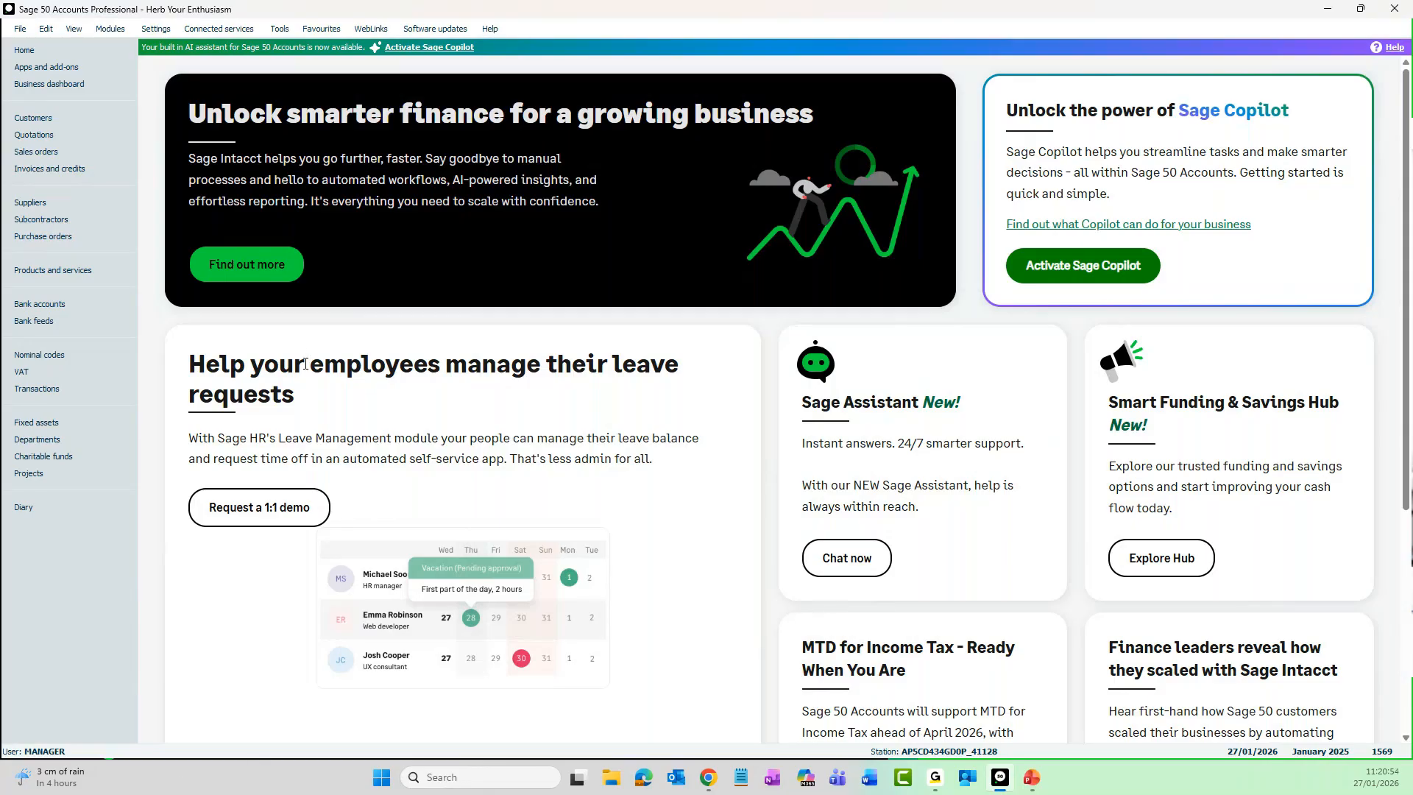
{"action": "left_click", "coordinate": [284, 29]}
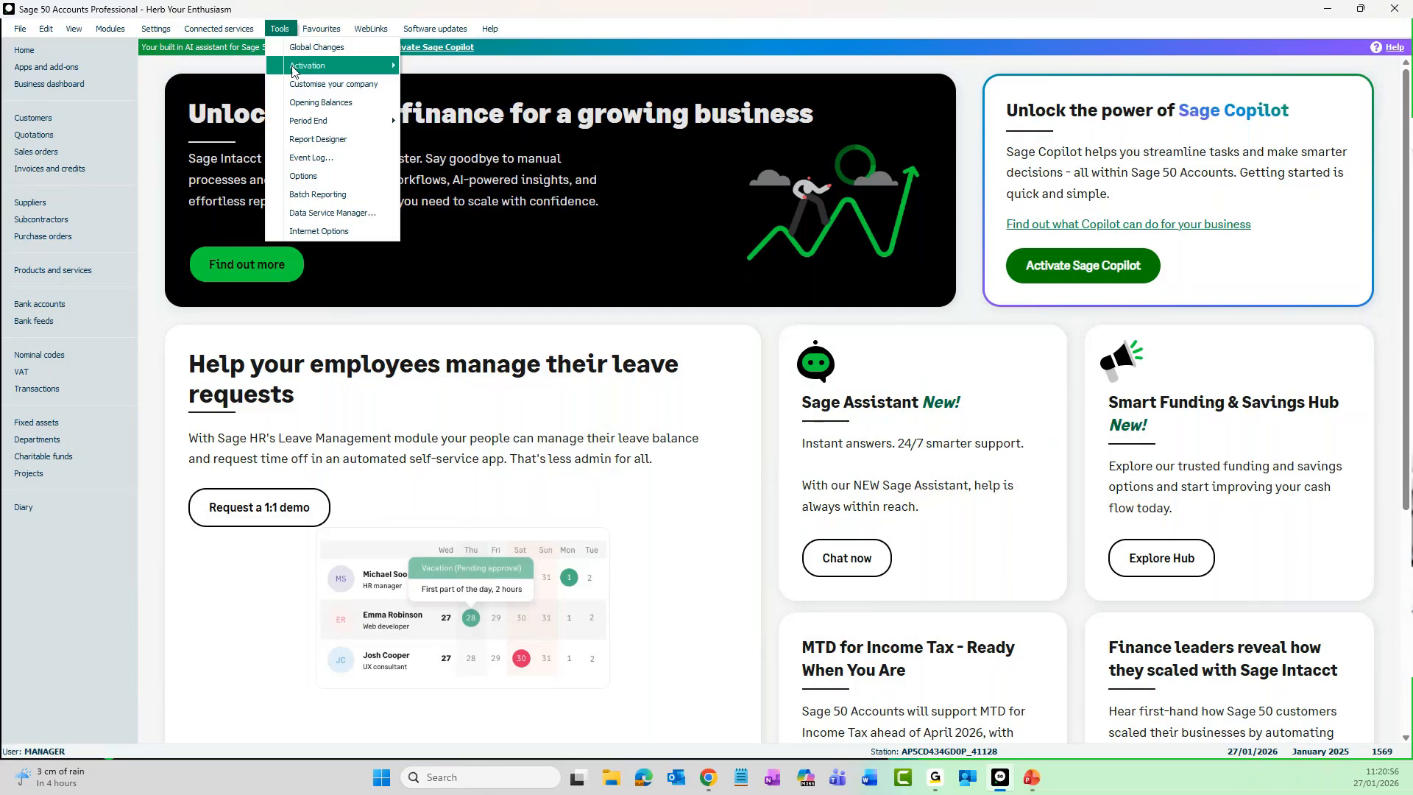
{"action": "mouse_move", "coordinate": [307, 122]}
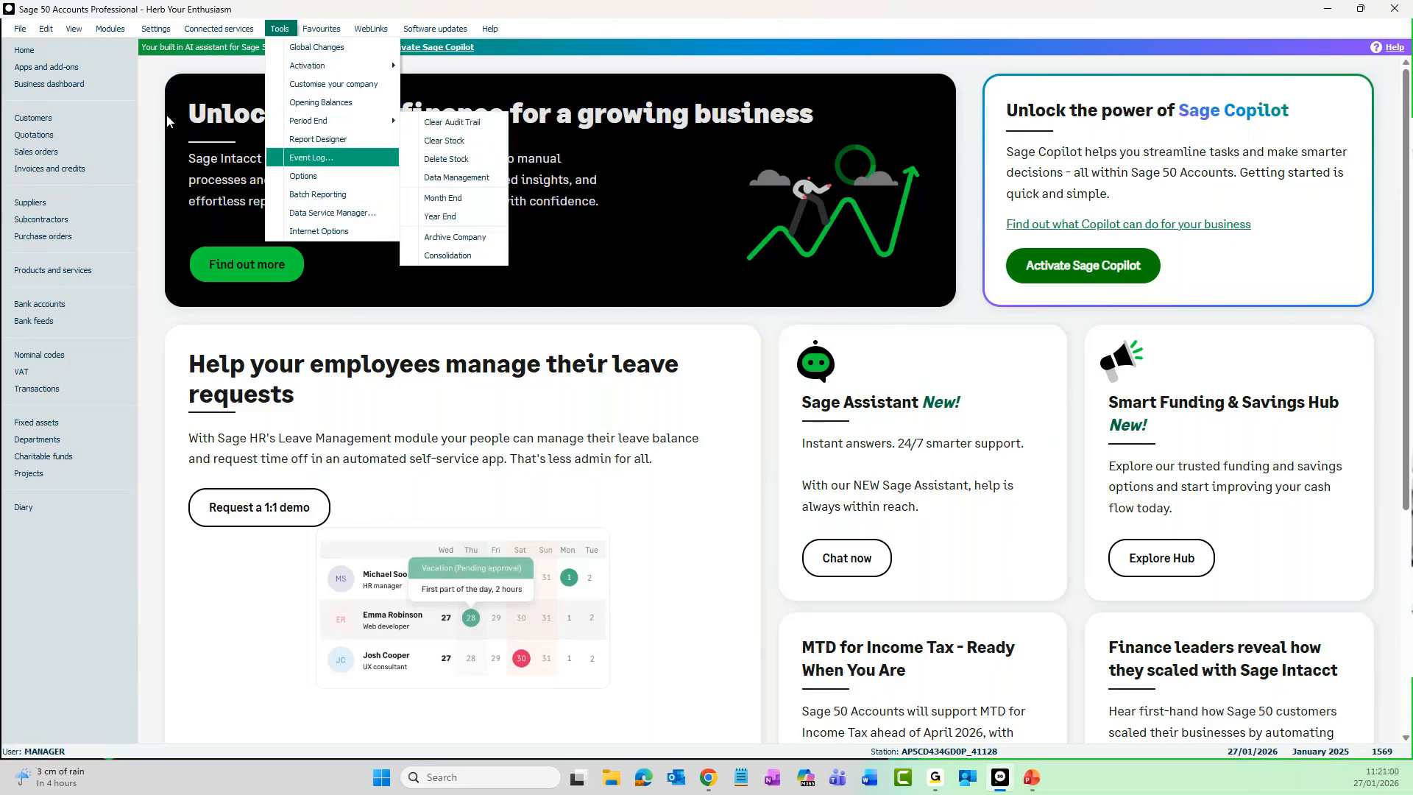
- Log off the manager account and log on to the same company with the other user's username
{"action": "mouse_move", "coordinate": [22, 31]}
{"action": "mouse_move", "coordinate": [37, 65]}
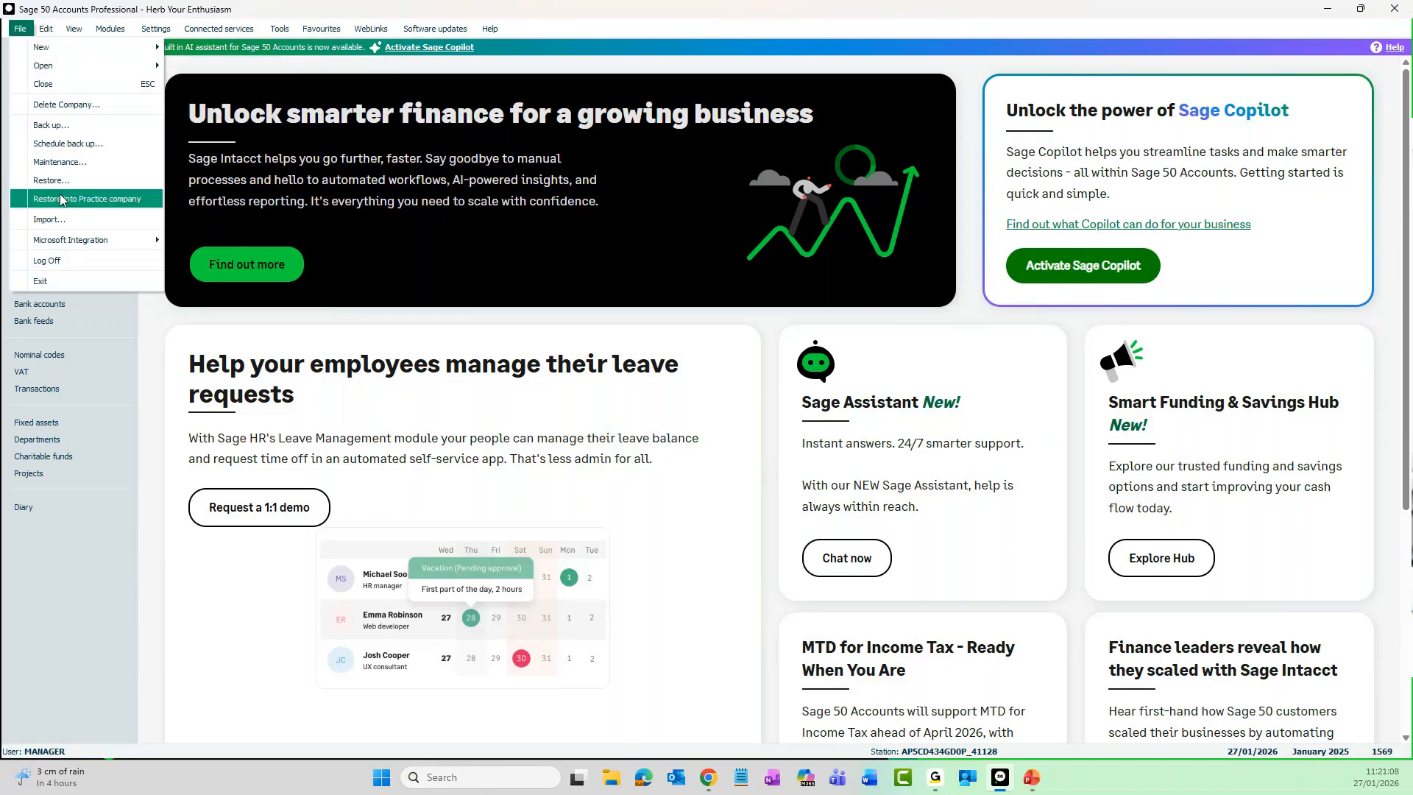
{"action": "left_click", "coordinate": [74, 260]}
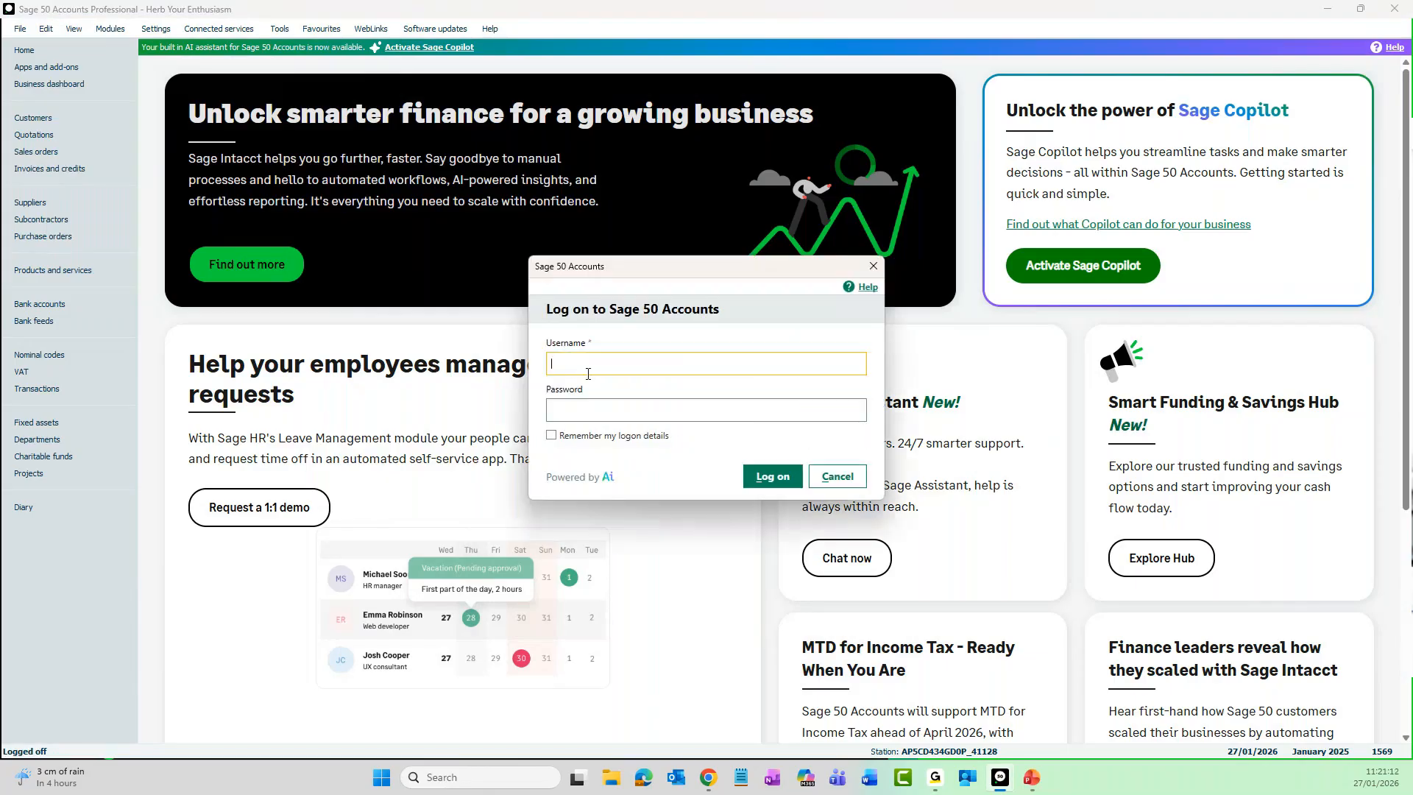
{"action": "type", "text": "laura"}
{"action": "key", "text": "Return"}
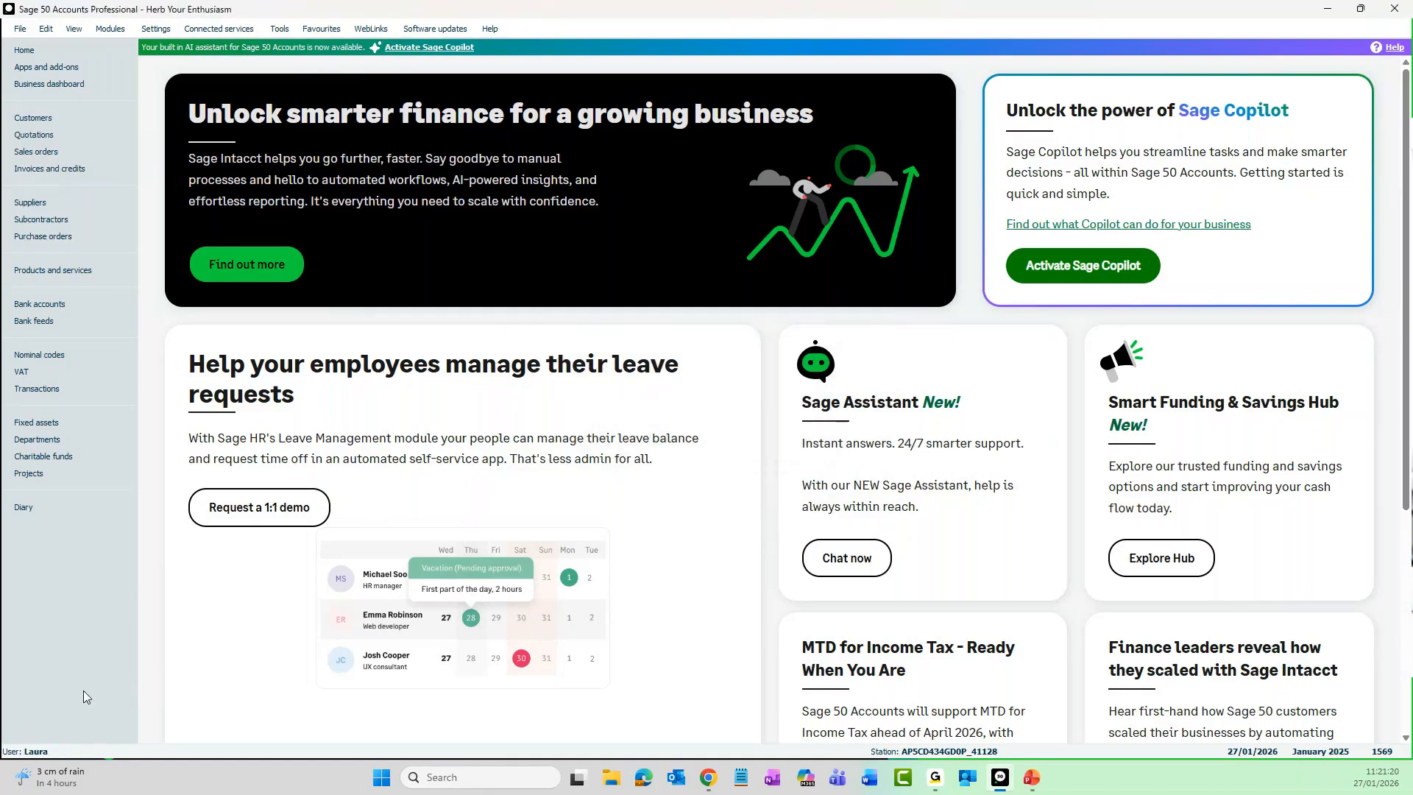
- Review the Year End archive settings available to the standard user, and cancel Year End without running it
{"action": "left_click", "coordinate": [281, 32]}
{"action": "mouse_move", "coordinate": [295, 123]}
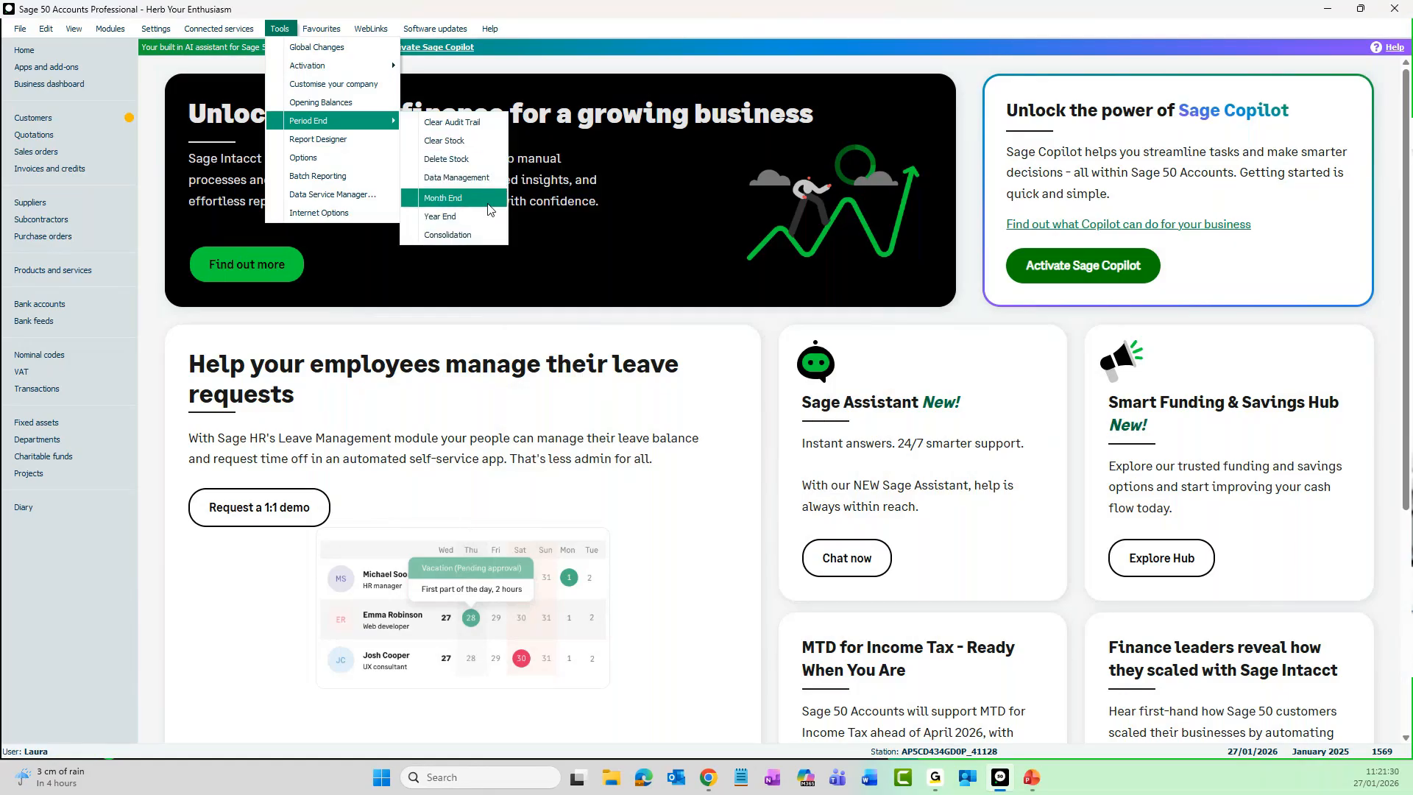
{"action": "left_click", "coordinate": [450, 218]}
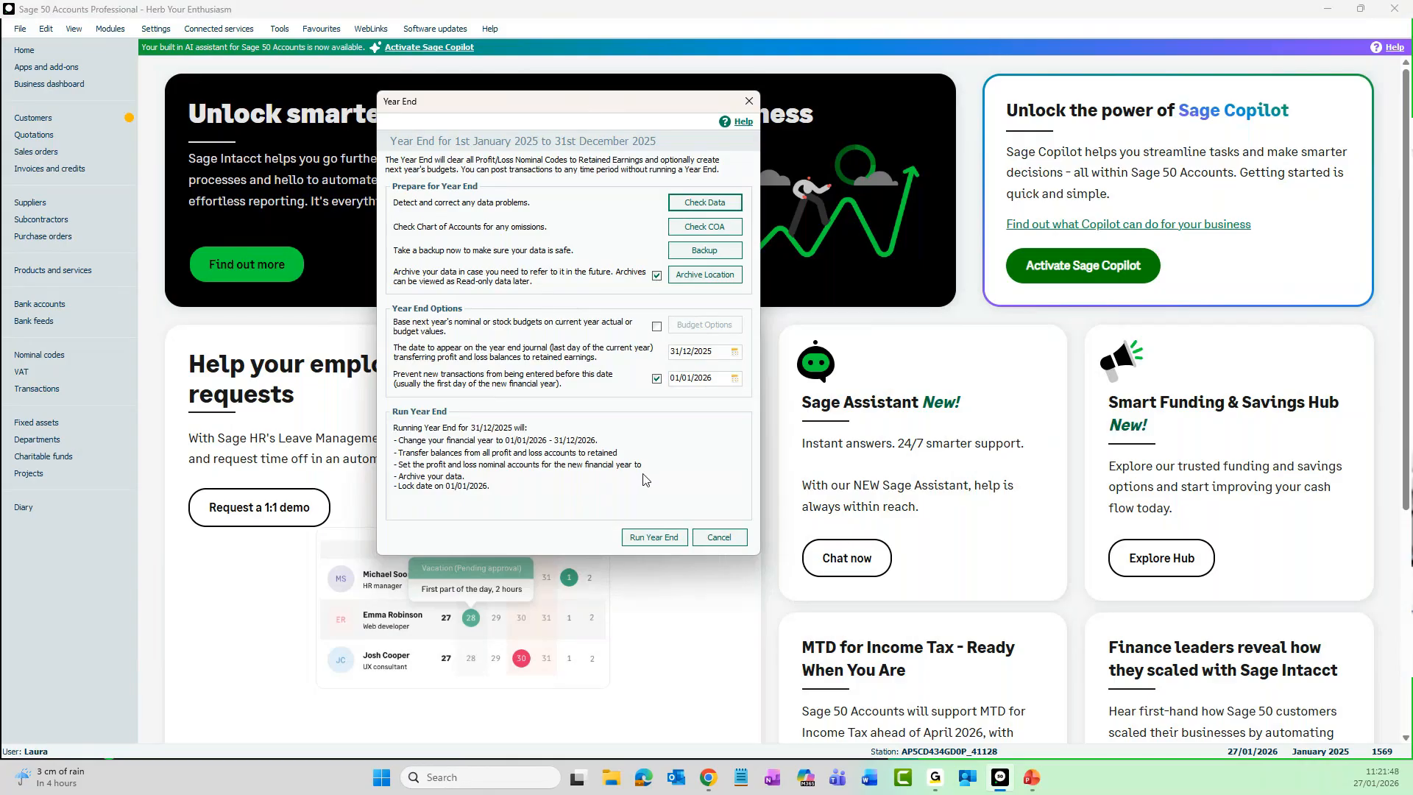
{"action": "left_click", "coordinate": [718, 539]}
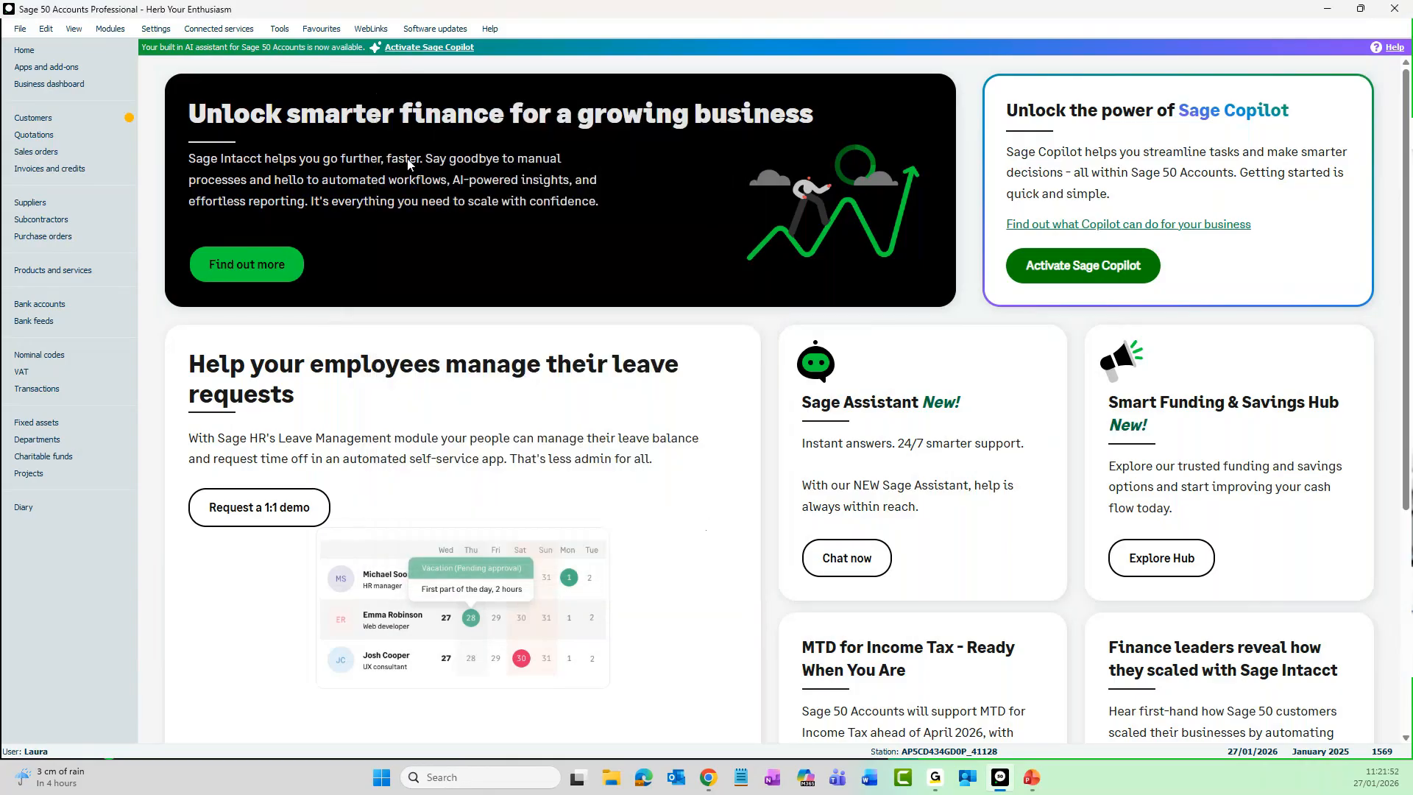
- Check which archive commands the standard user has among the period end and file opening options
{"action": "left_click", "coordinate": [280, 29]}
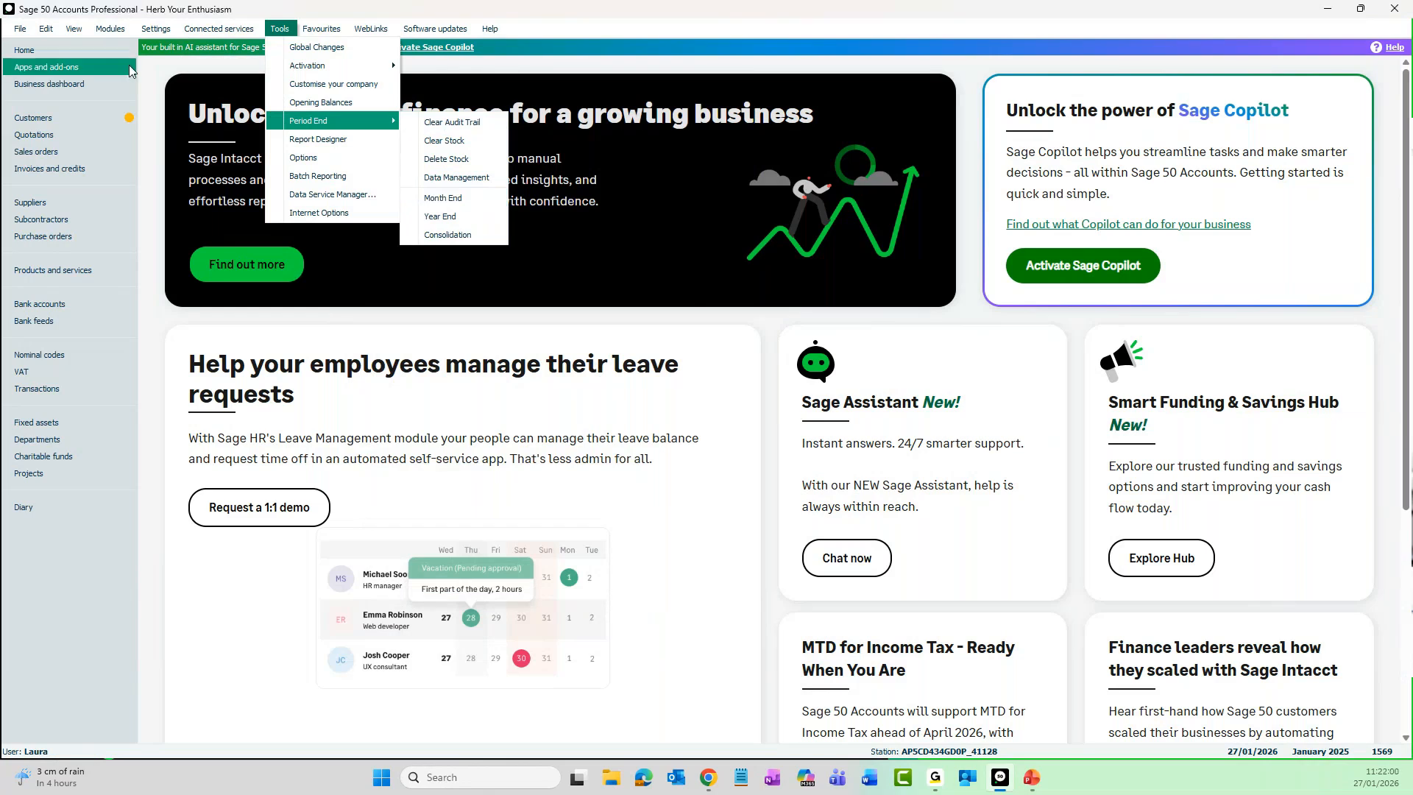
{"action": "left_click", "coordinate": [20, 29]}
{"action": "mouse_move", "coordinate": [21, 68]}
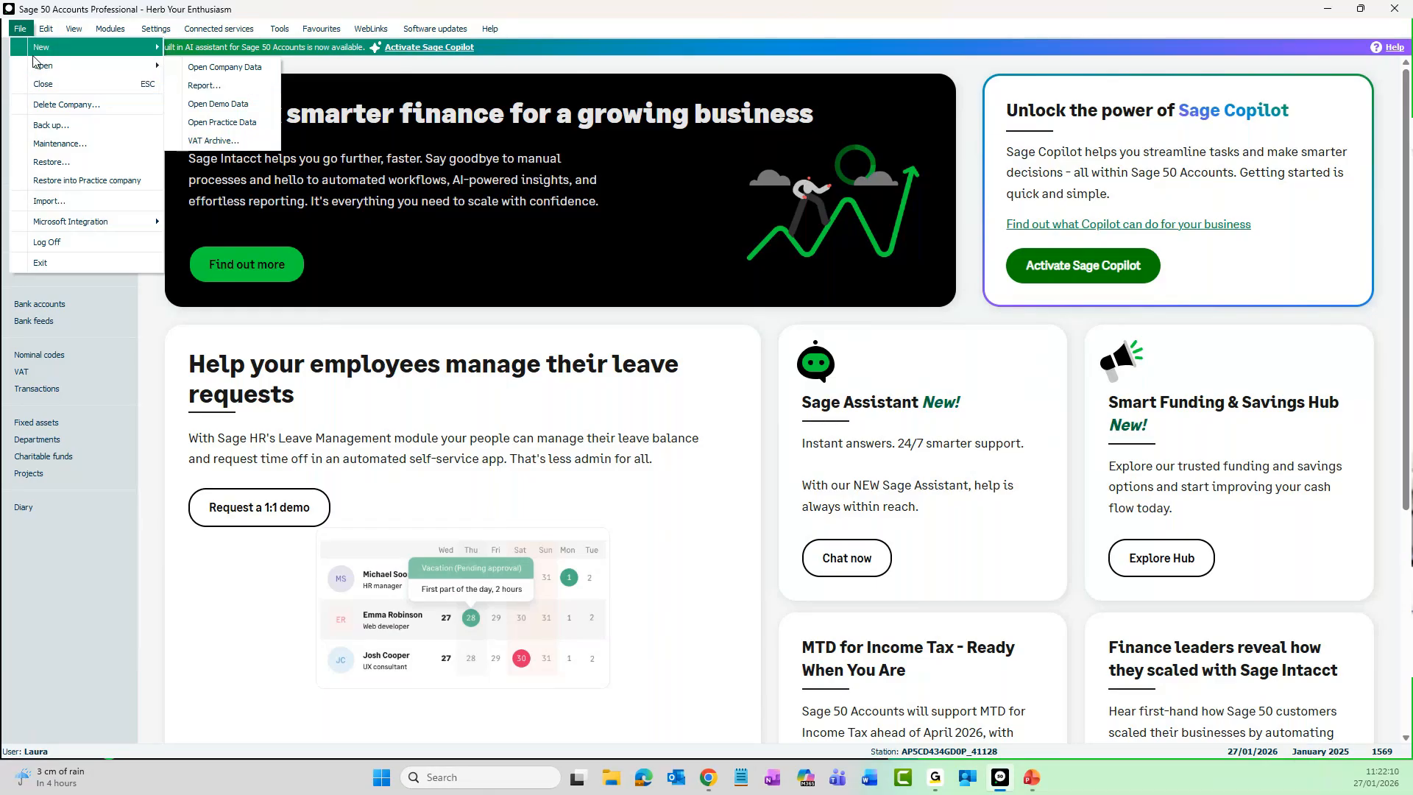
- Log off the standard user and log on with the username manager and the account password
{"action": "left_click", "coordinate": [67, 245]}
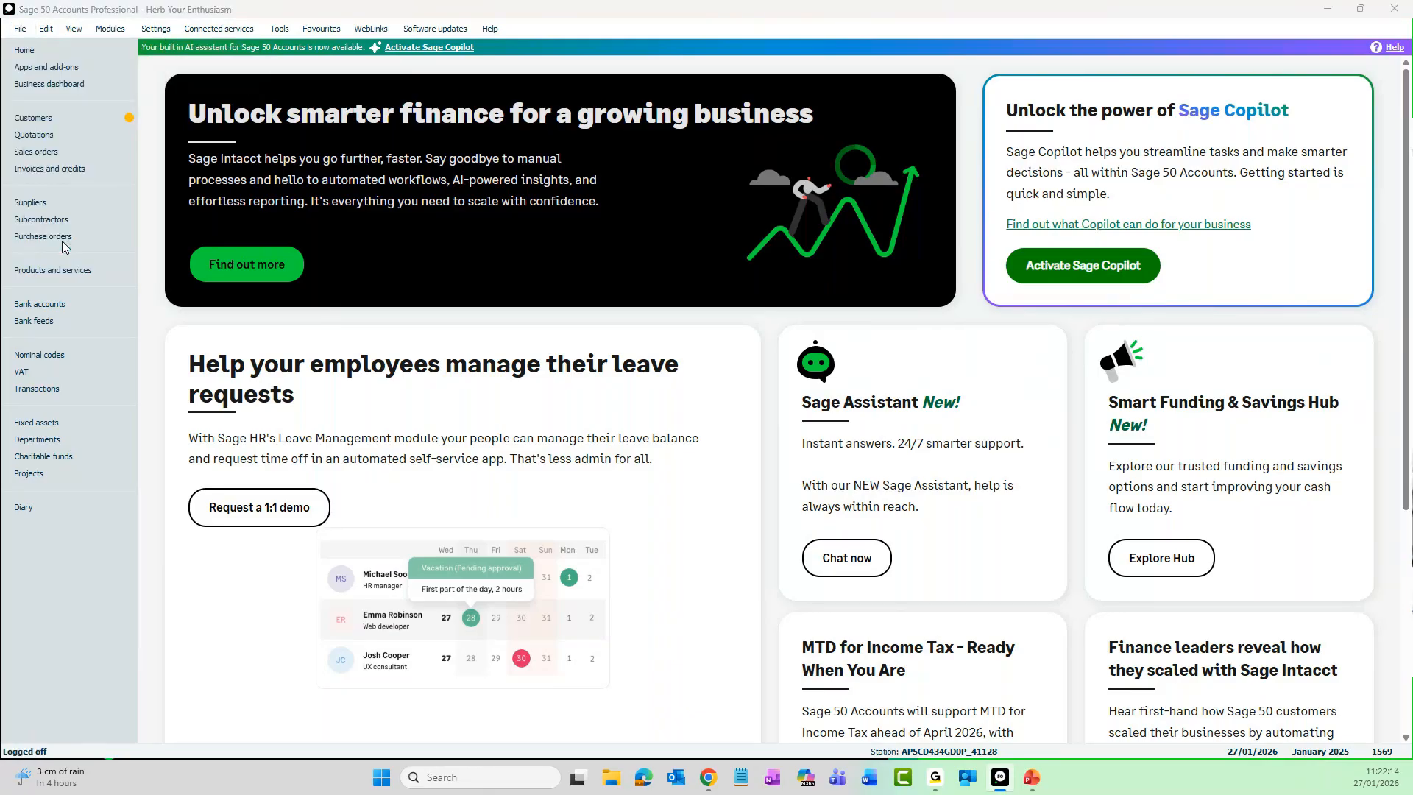
{"action": "type", "text": "manager"}
{"action": "key", "text": "Tab"}
{"action": "type", "text": "p"}
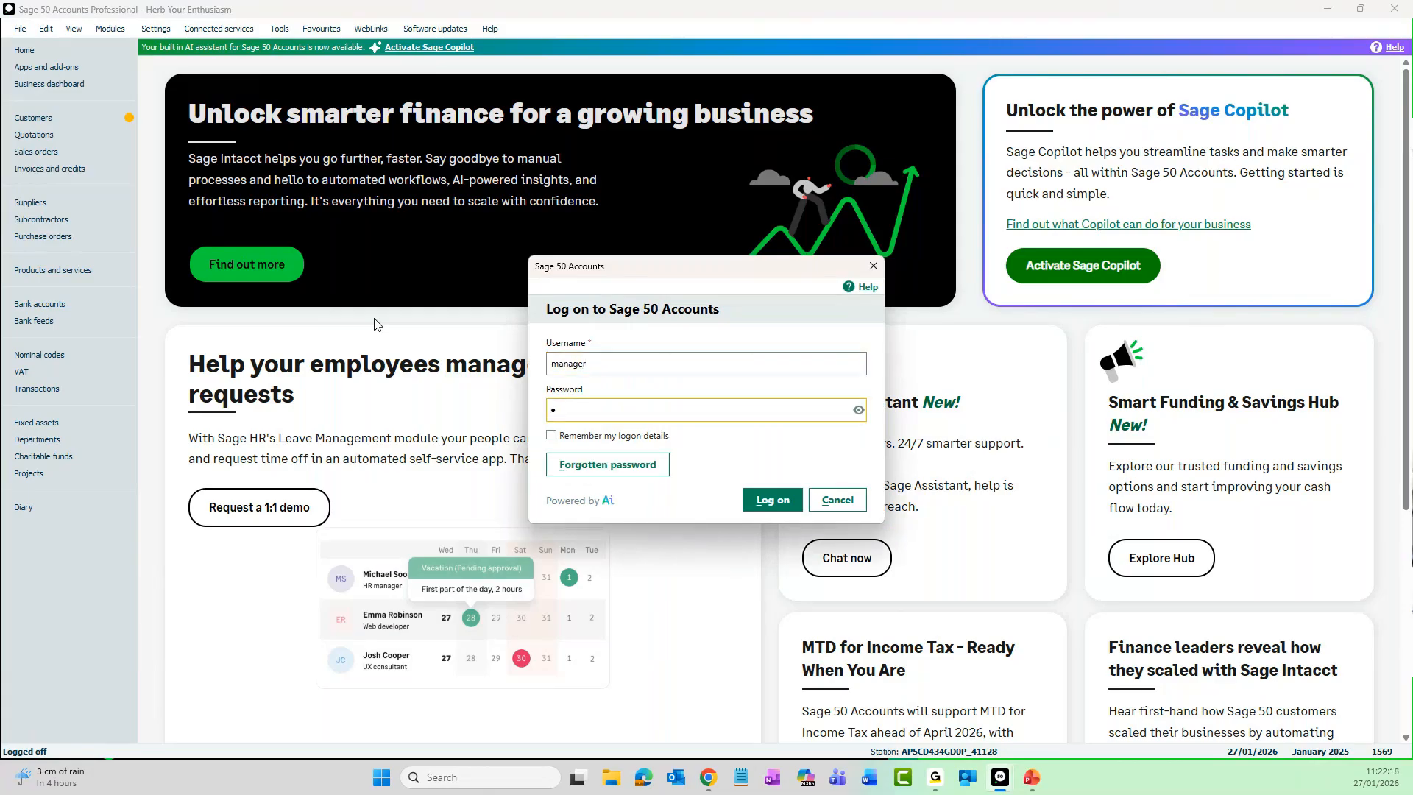
{"action": "key", "text": "Return"}
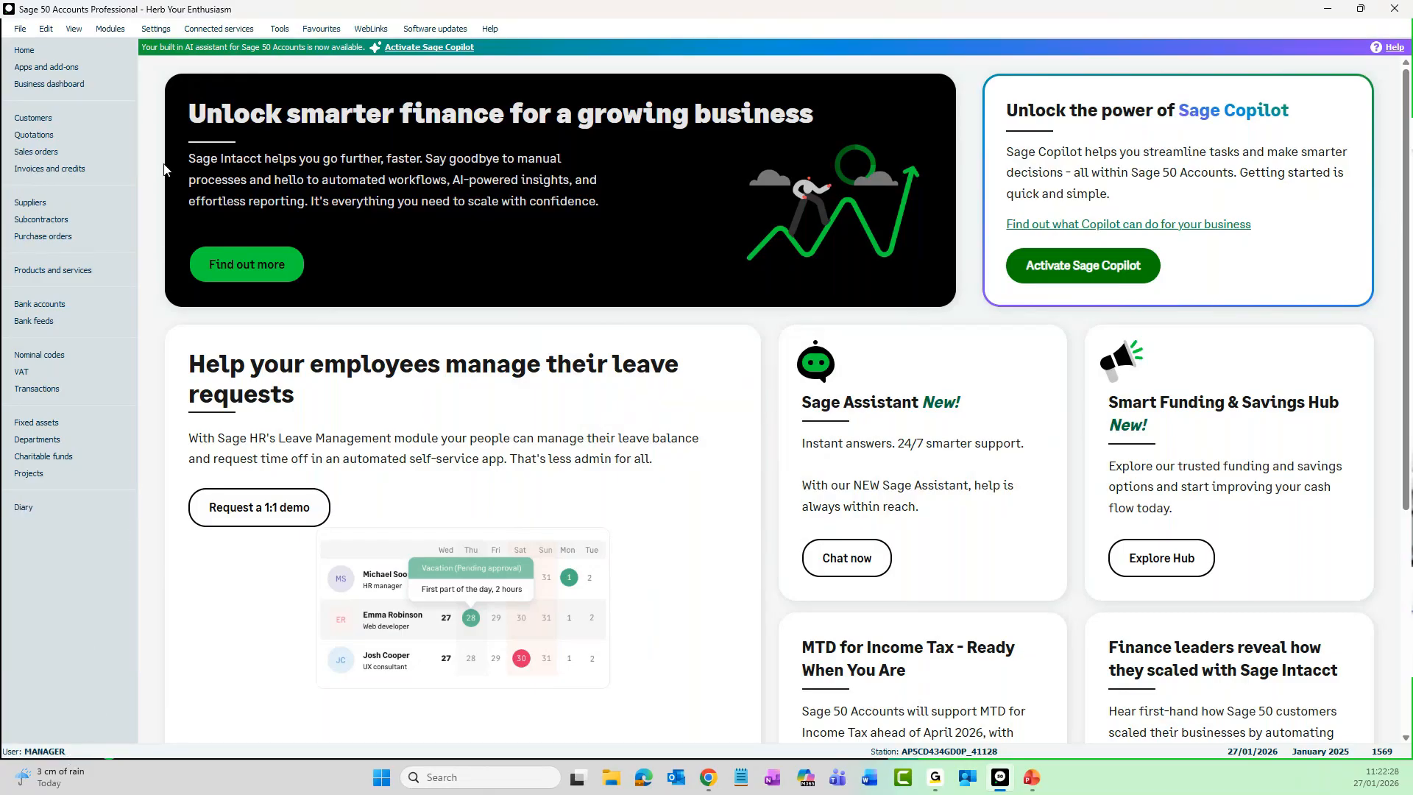
- Open the standard user's record for editing from user management and display its level of access
{"action": "left_click", "coordinate": [155, 28]}
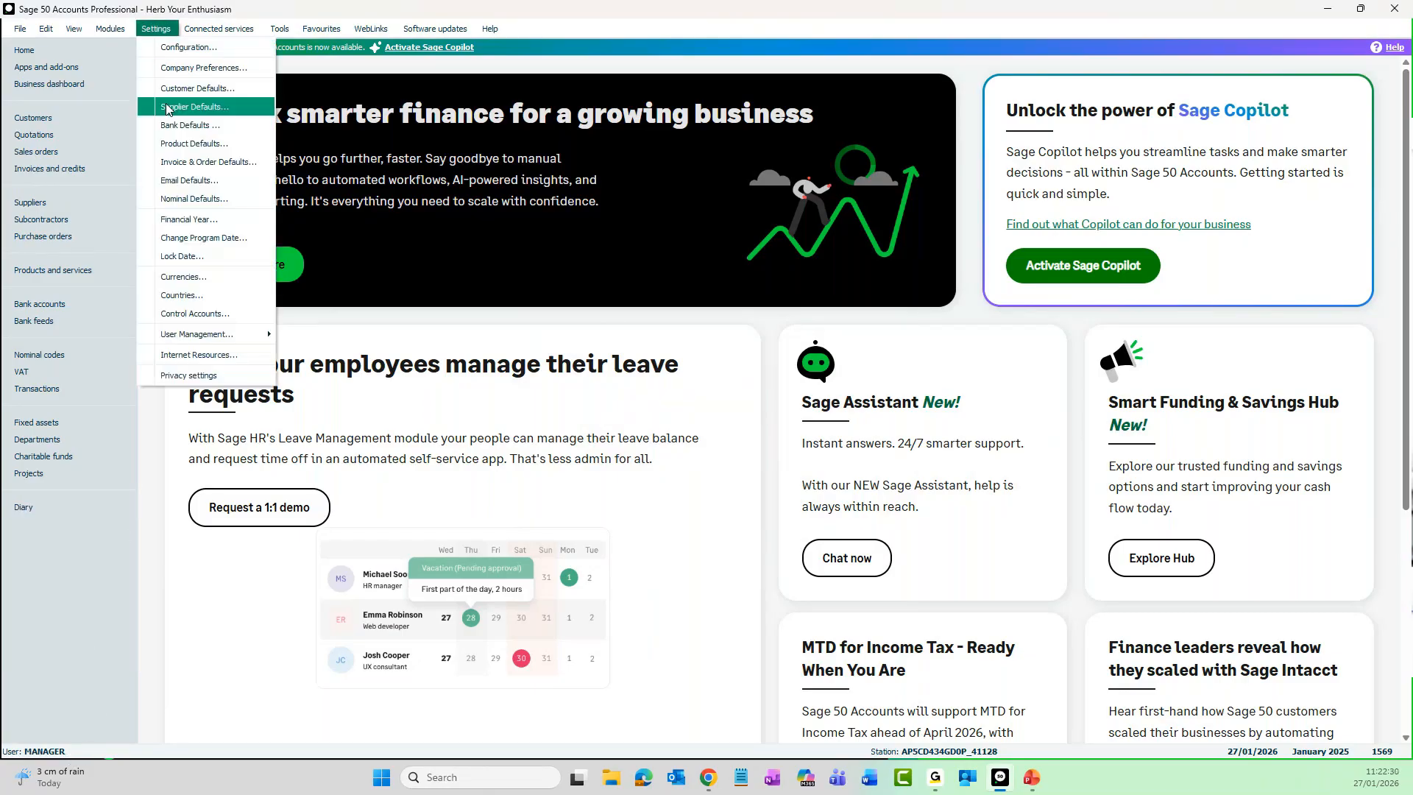
{"action": "mouse_move", "coordinate": [218, 340]}
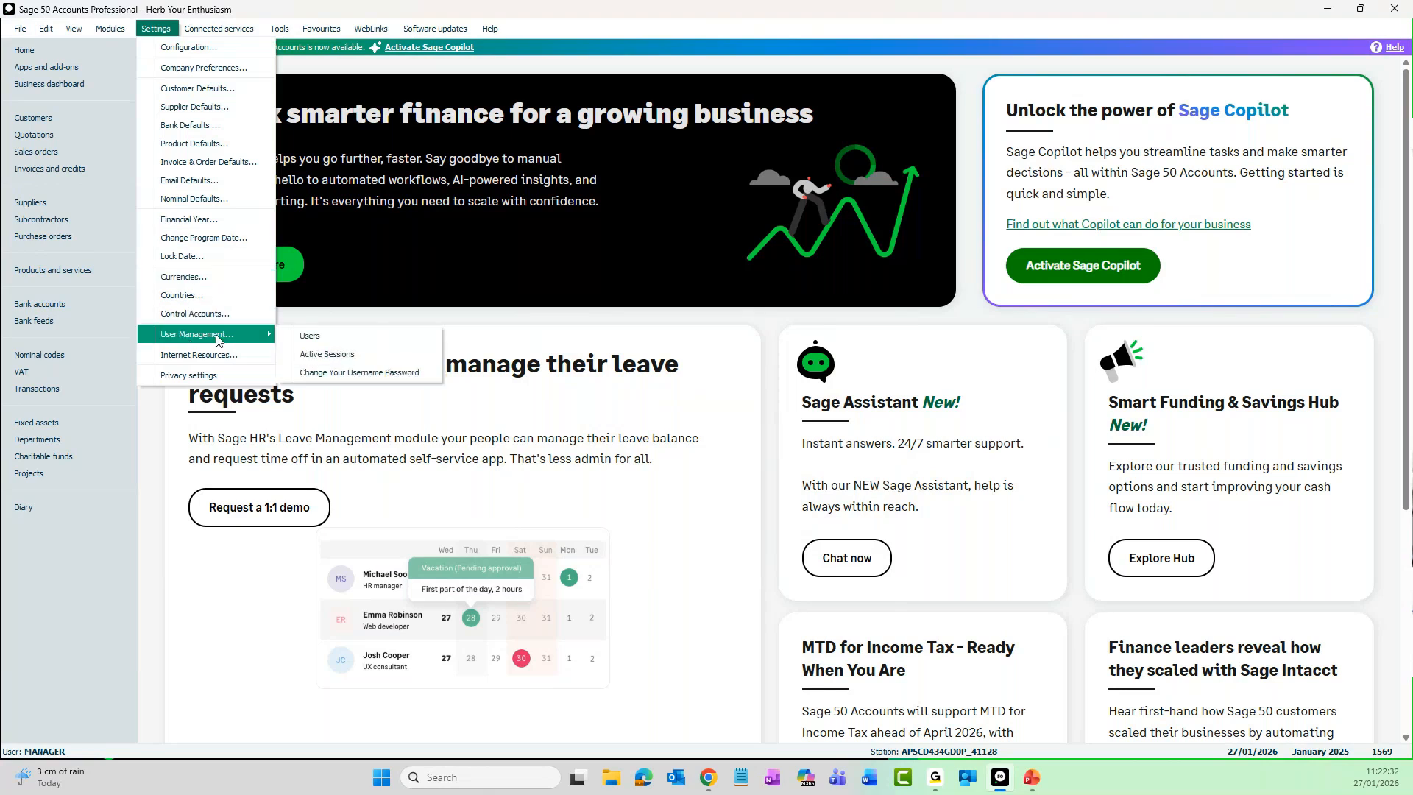
{"action": "left_click", "coordinate": [361, 343]}
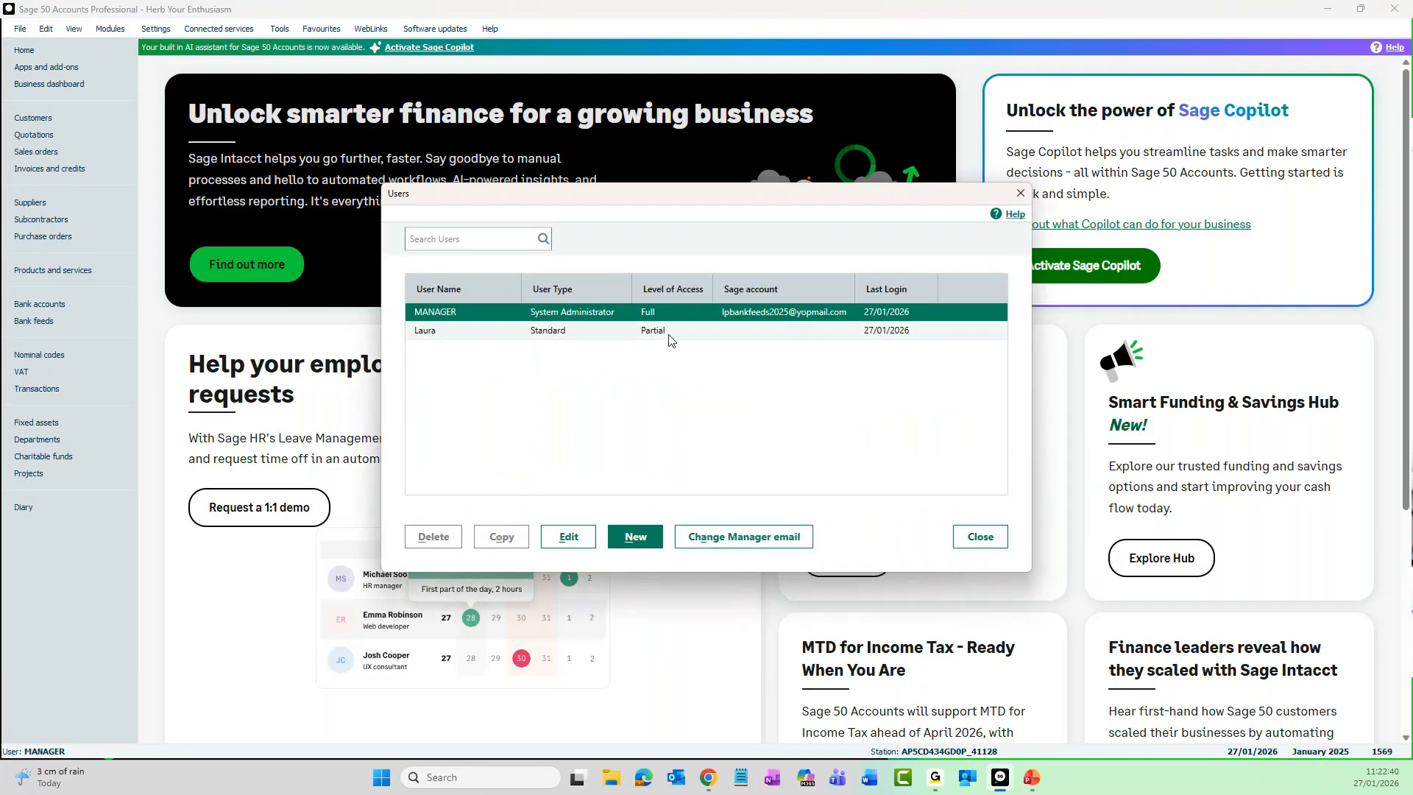
{"action": "left_click", "coordinate": [620, 335]}
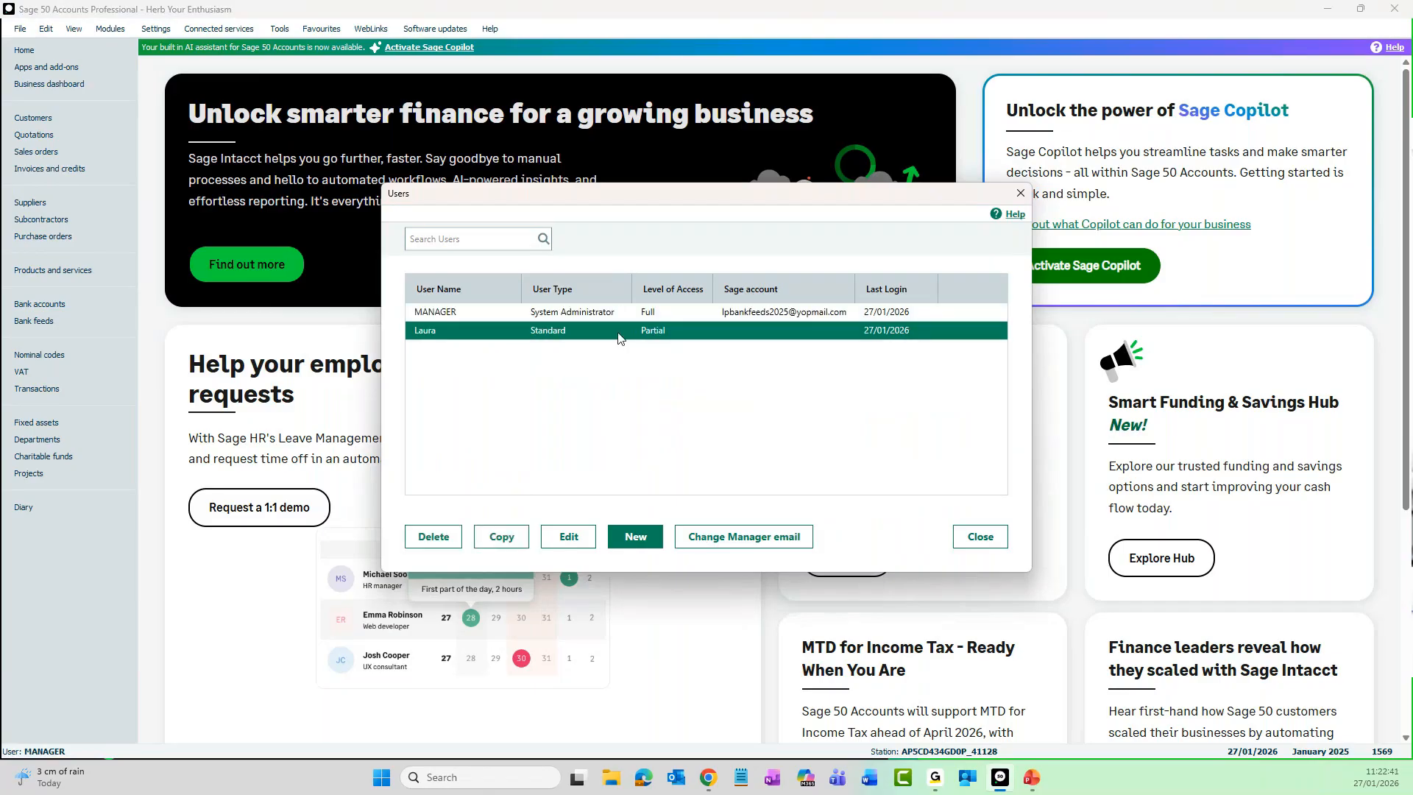
{"action": "left_click", "coordinate": [577, 540]}
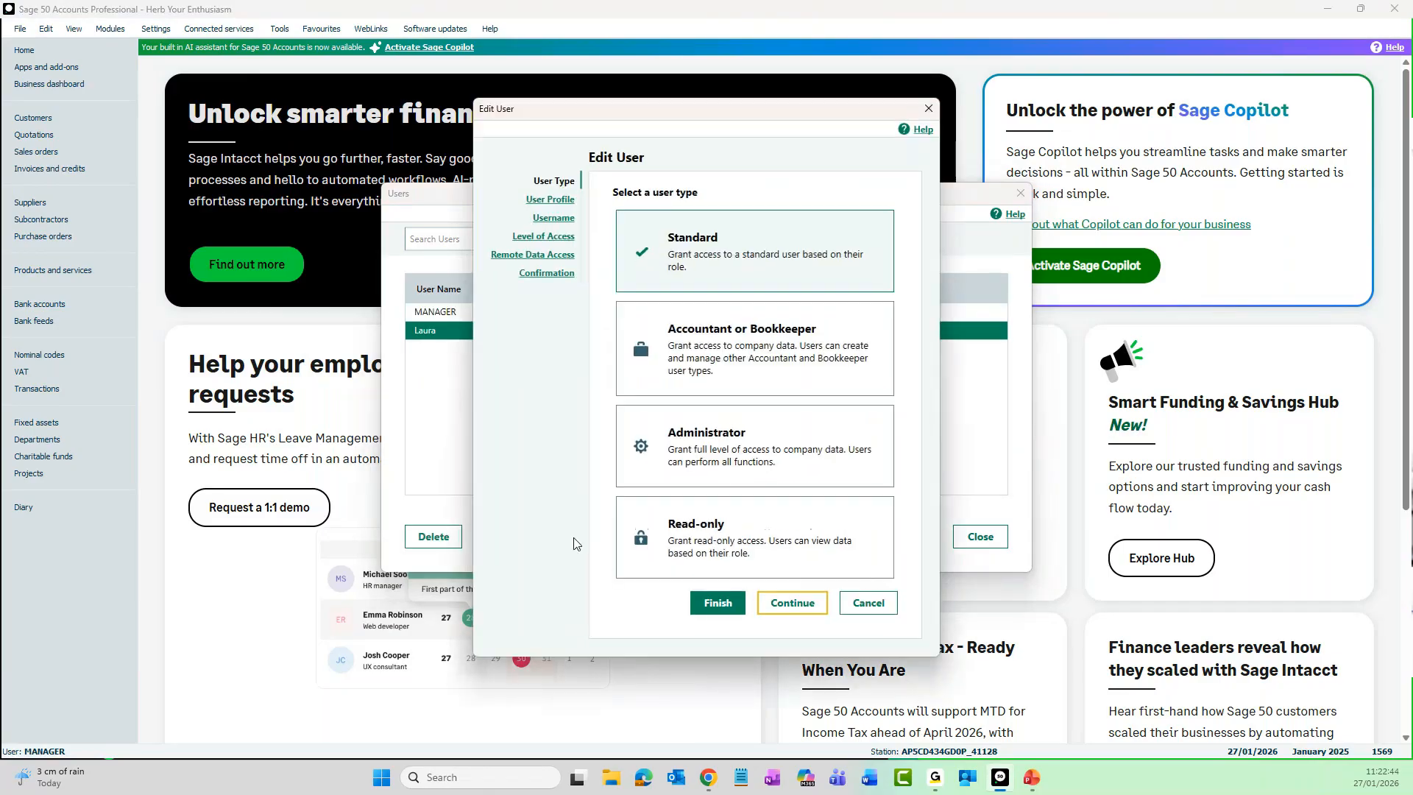
{"action": "left_click", "coordinate": [535, 239]}
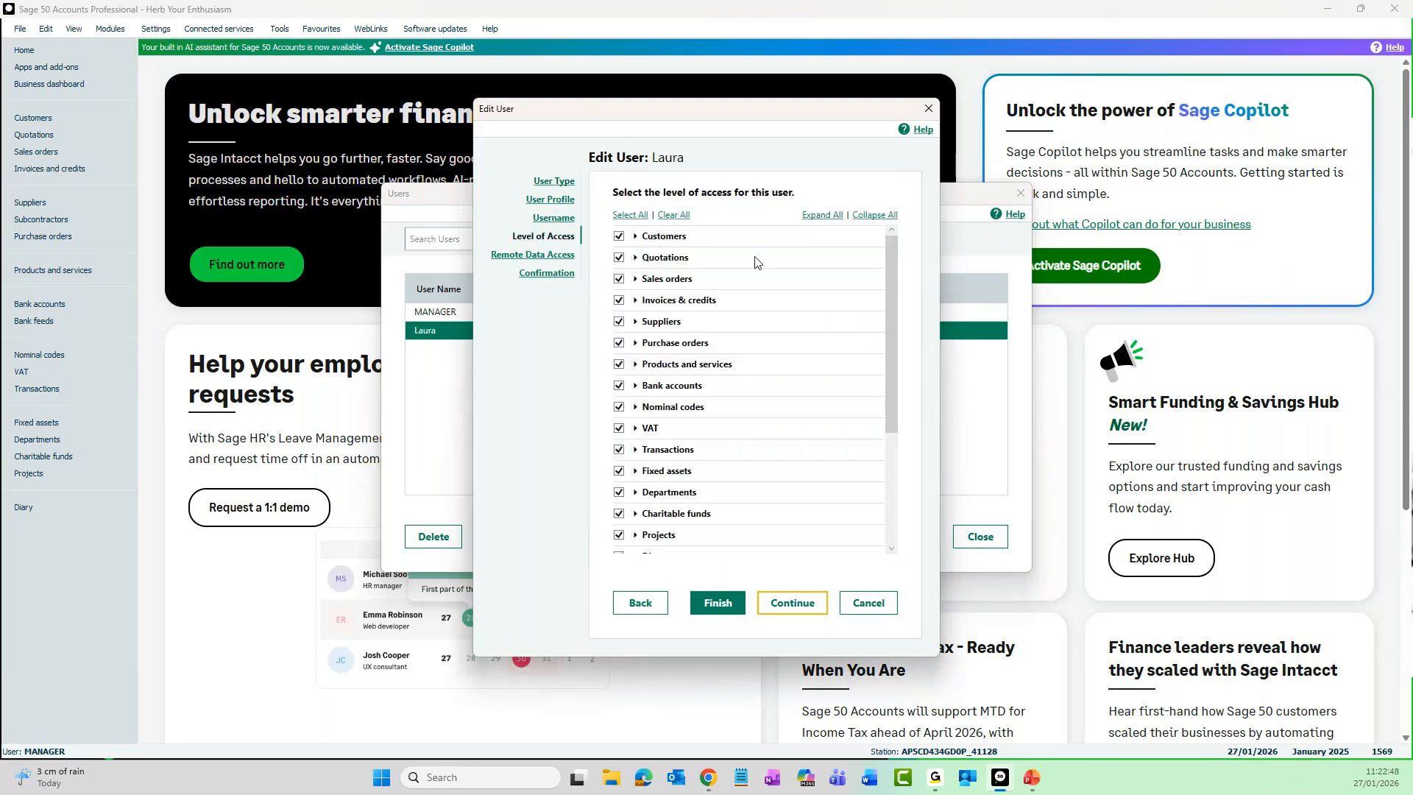
- Grant the standard user the Archive company permission among the Period end rights of the Tools menu access
{"action": "scroll", "coordinate": [745, 398], "scroll_direction": "down", "scroll_amount": 3}
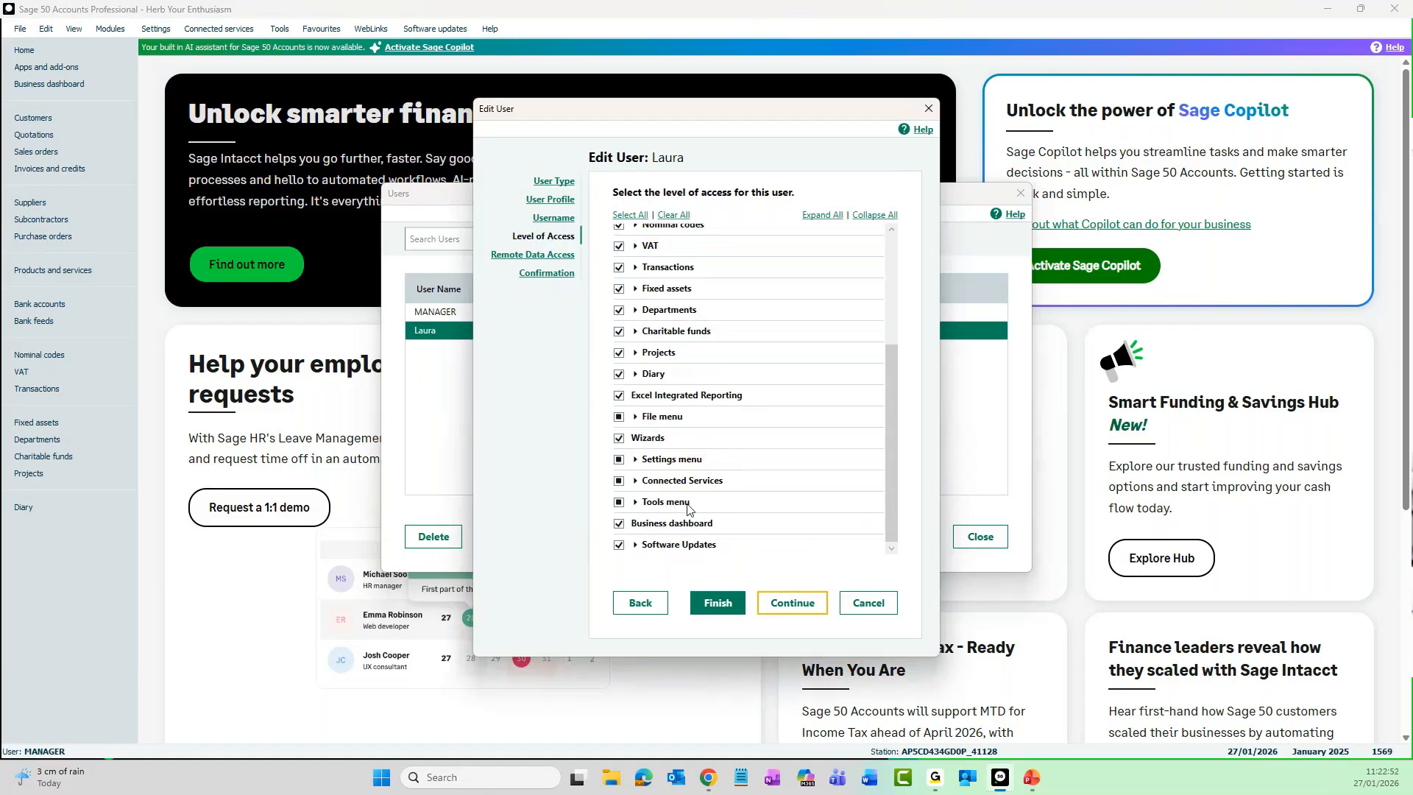
{"action": "left_click", "coordinate": [635, 502]}
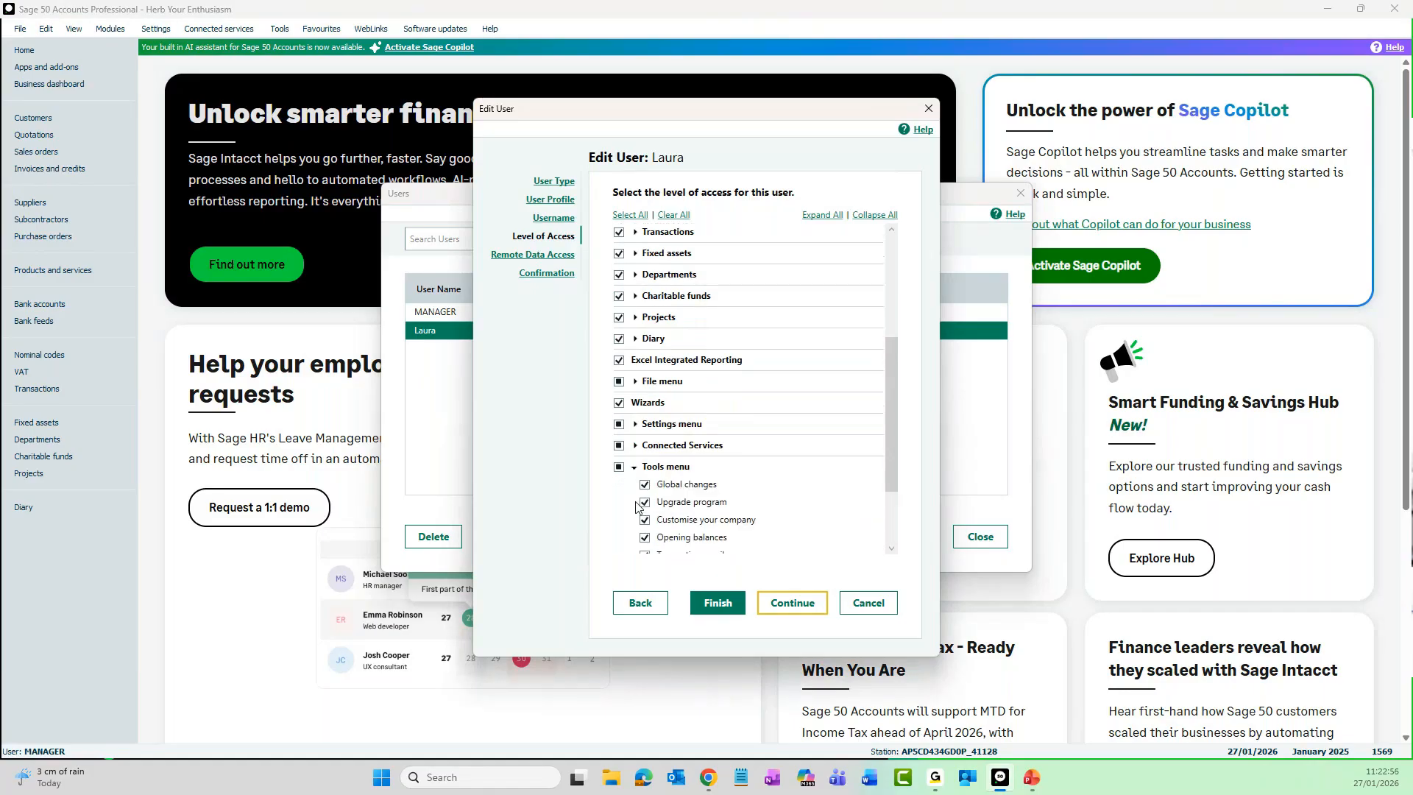
{"action": "scroll", "coordinate": [749, 482], "scroll_direction": "down", "scroll_amount": 3}
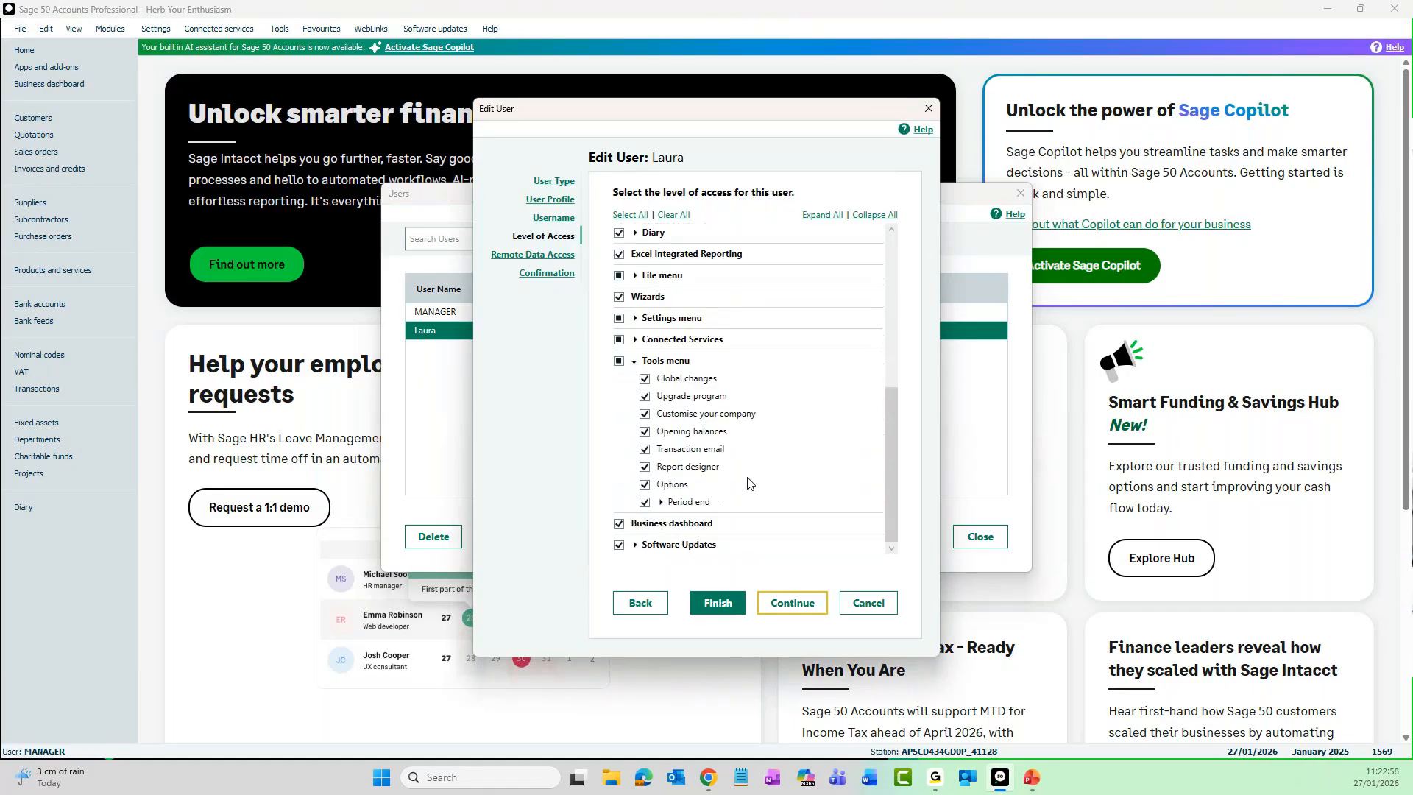
{"action": "left_click", "coordinate": [660, 504]}
{"action": "scroll", "coordinate": [794, 494], "scroll_direction": "down", "scroll_amount": 2}
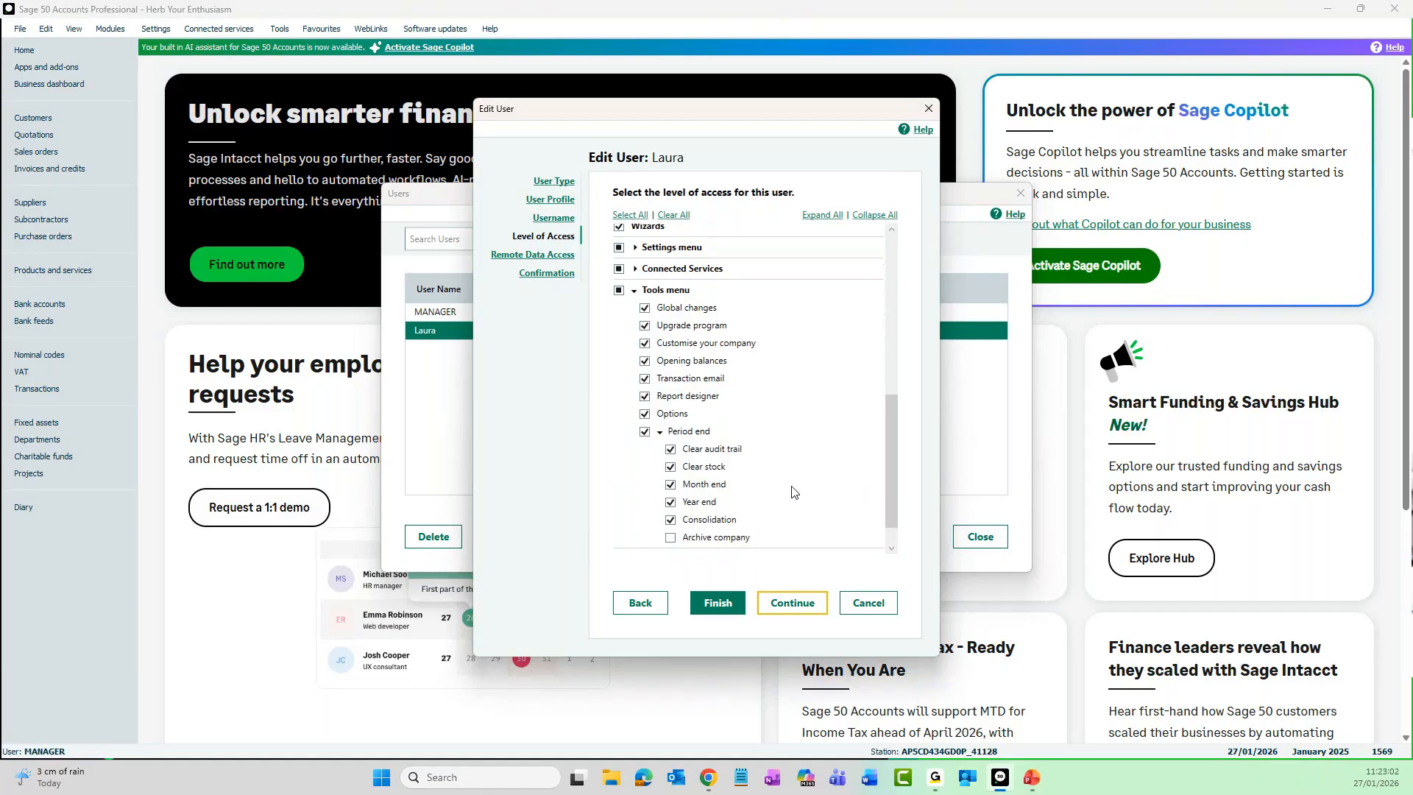
{"action": "left_click", "coordinate": [670, 539]}
{"action": "left_click", "coordinate": [635, 292]}
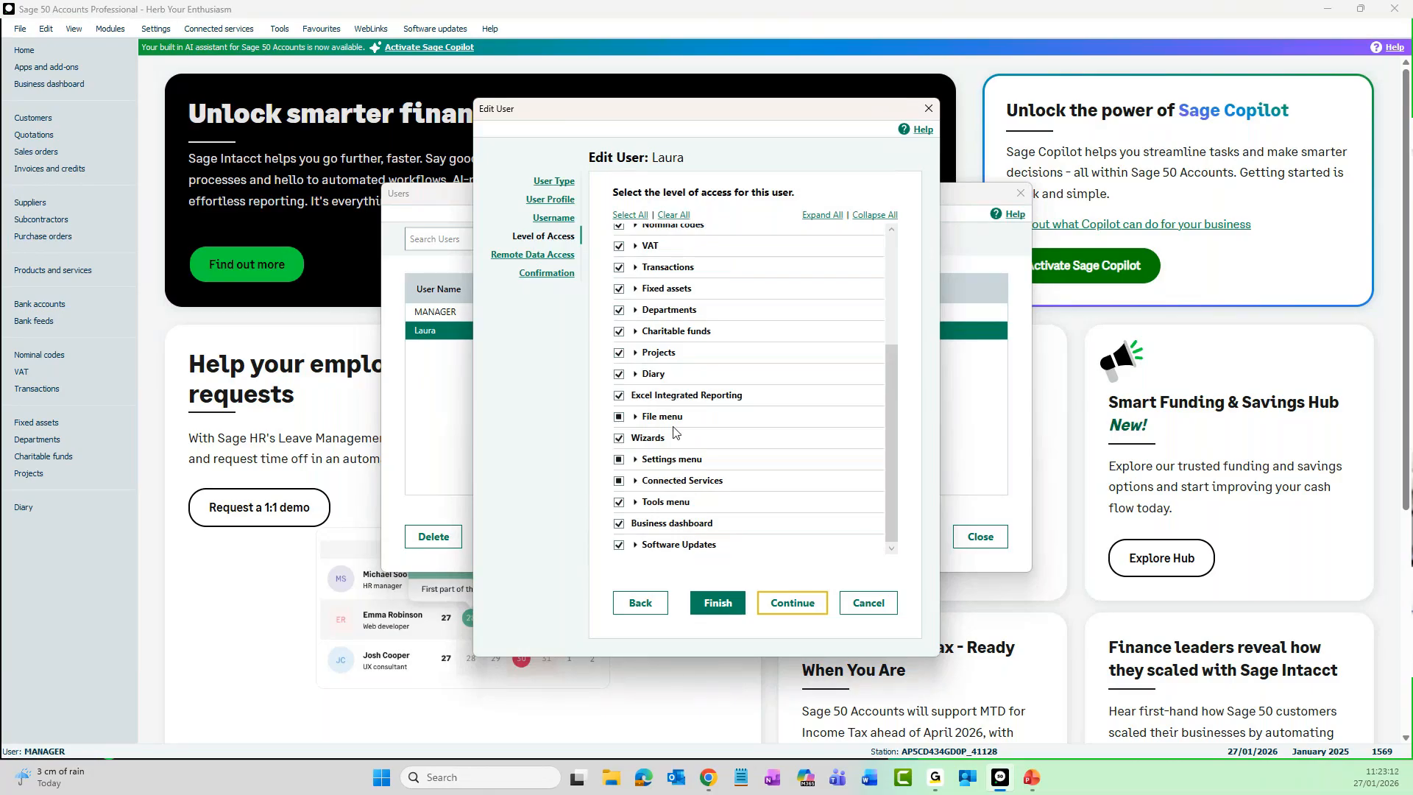
- Grant the Open company archive permission within the user's File menu access, save the user and close the user list
{"action": "left_click", "coordinate": [636, 418]}
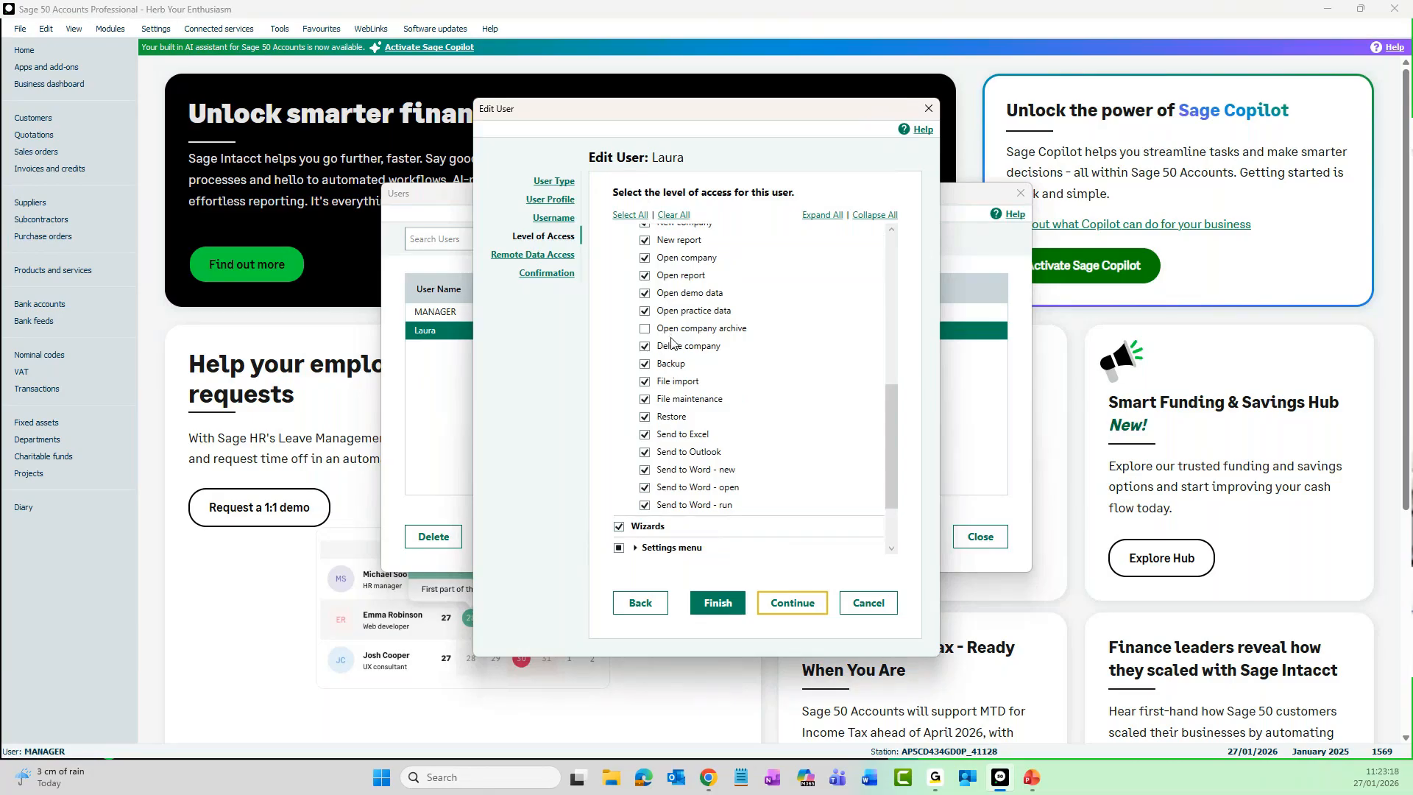
{"action": "left_click", "coordinate": [644, 329]}
{"action": "left_click", "coordinate": [719, 605]}
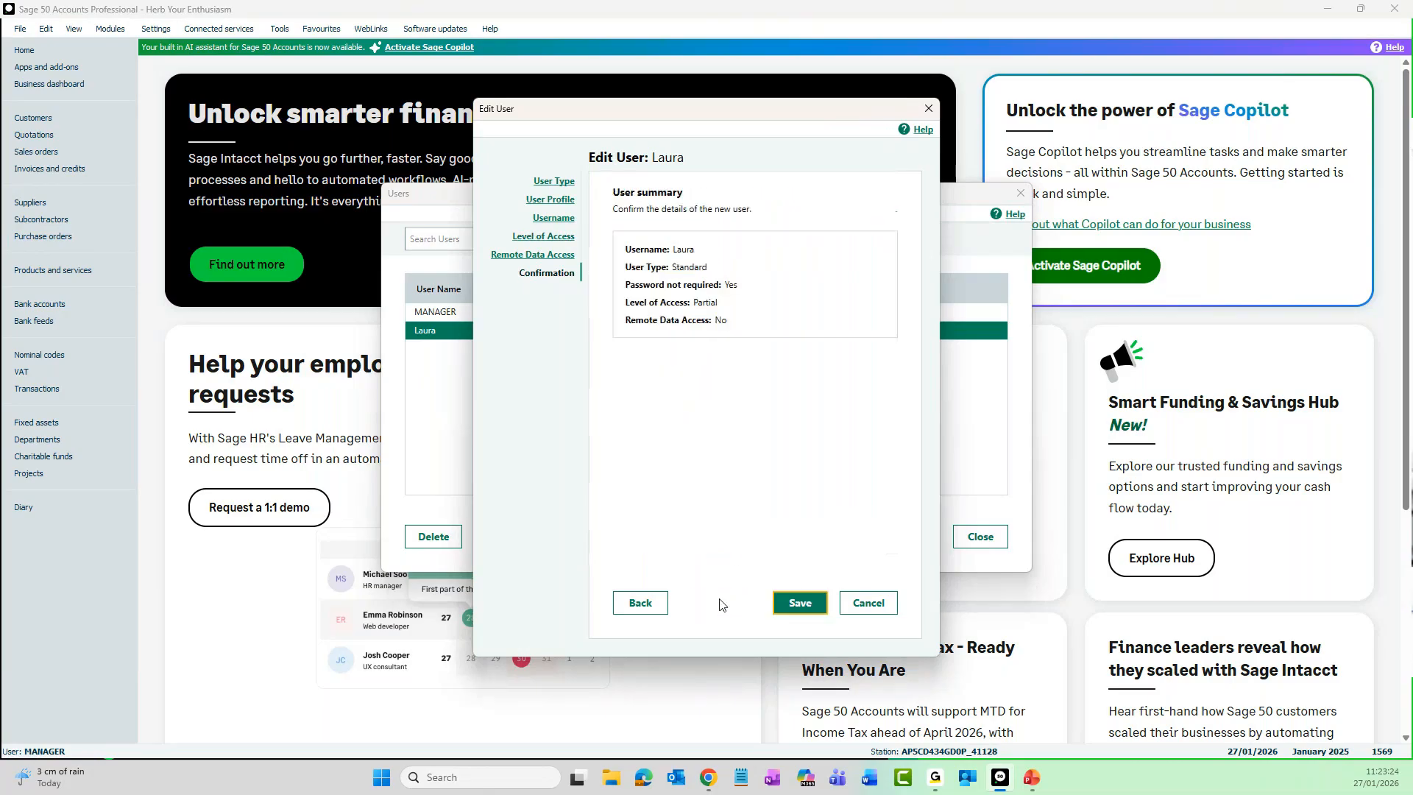
{"action": "left_click", "coordinate": [797, 605]}
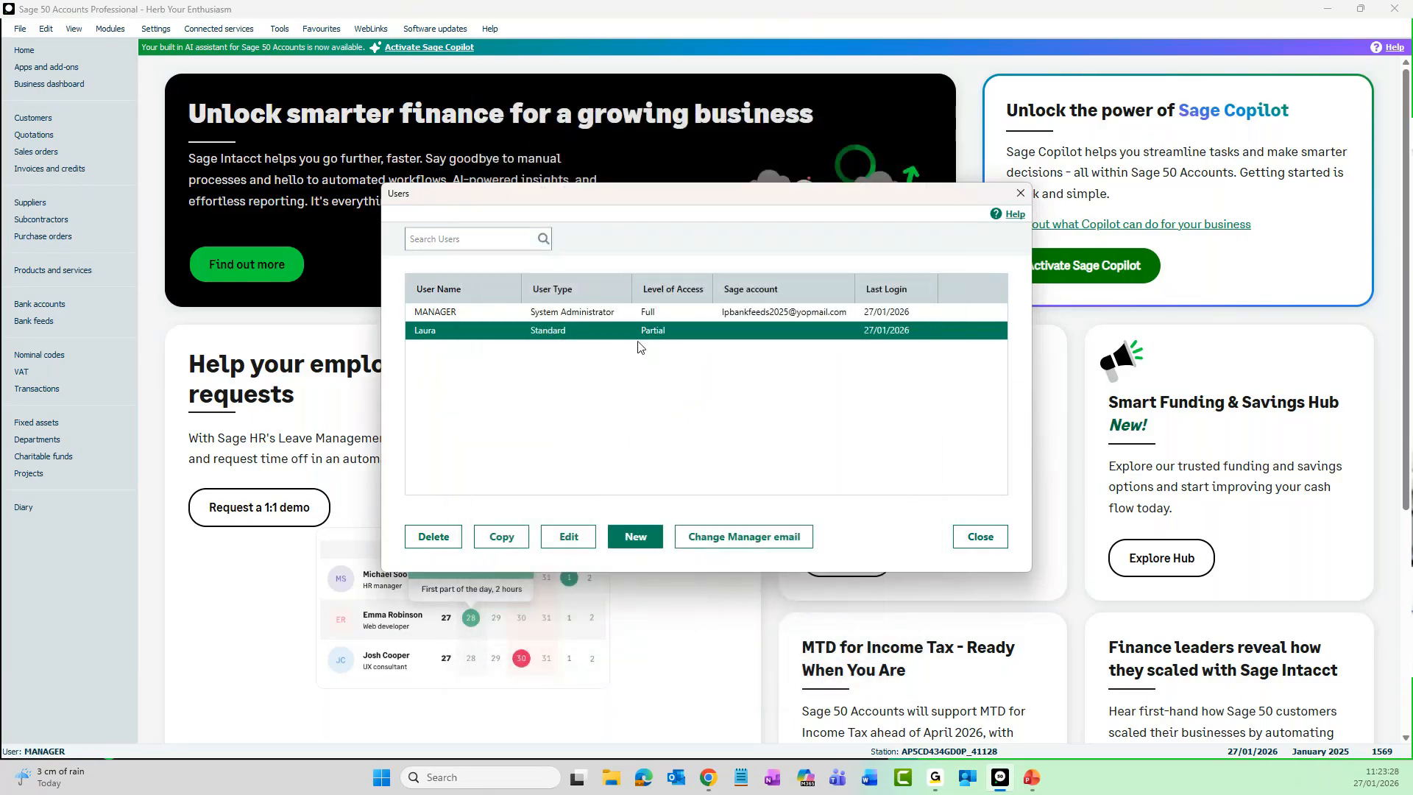
{"action": "left_click", "coordinate": [979, 537]}
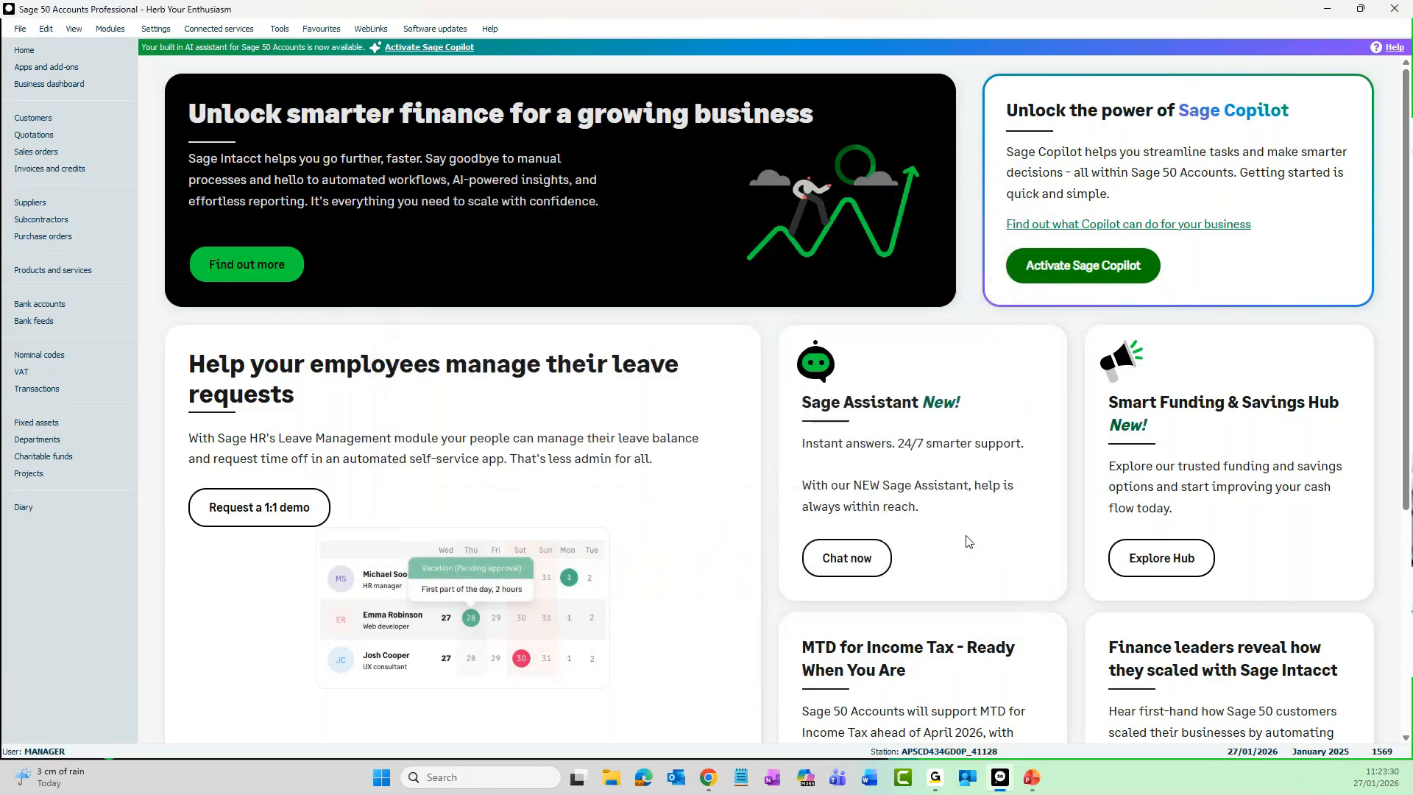
- Log off the manager account and log back on with the standard user's username
{"action": "left_click", "coordinate": [20, 29]}
{"action": "left_click", "coordinate": [72, 262]}
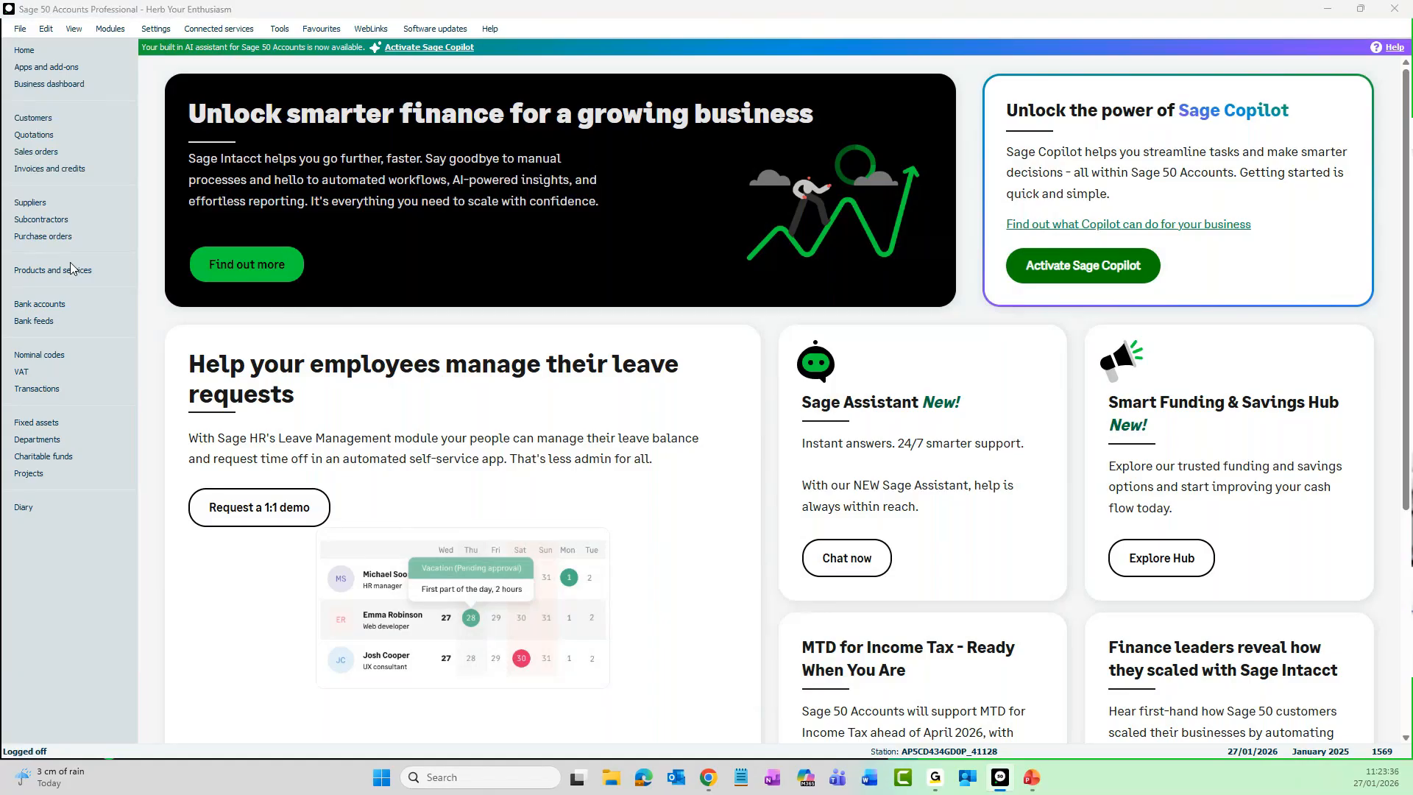
{"action": "type", "text": "aur"}
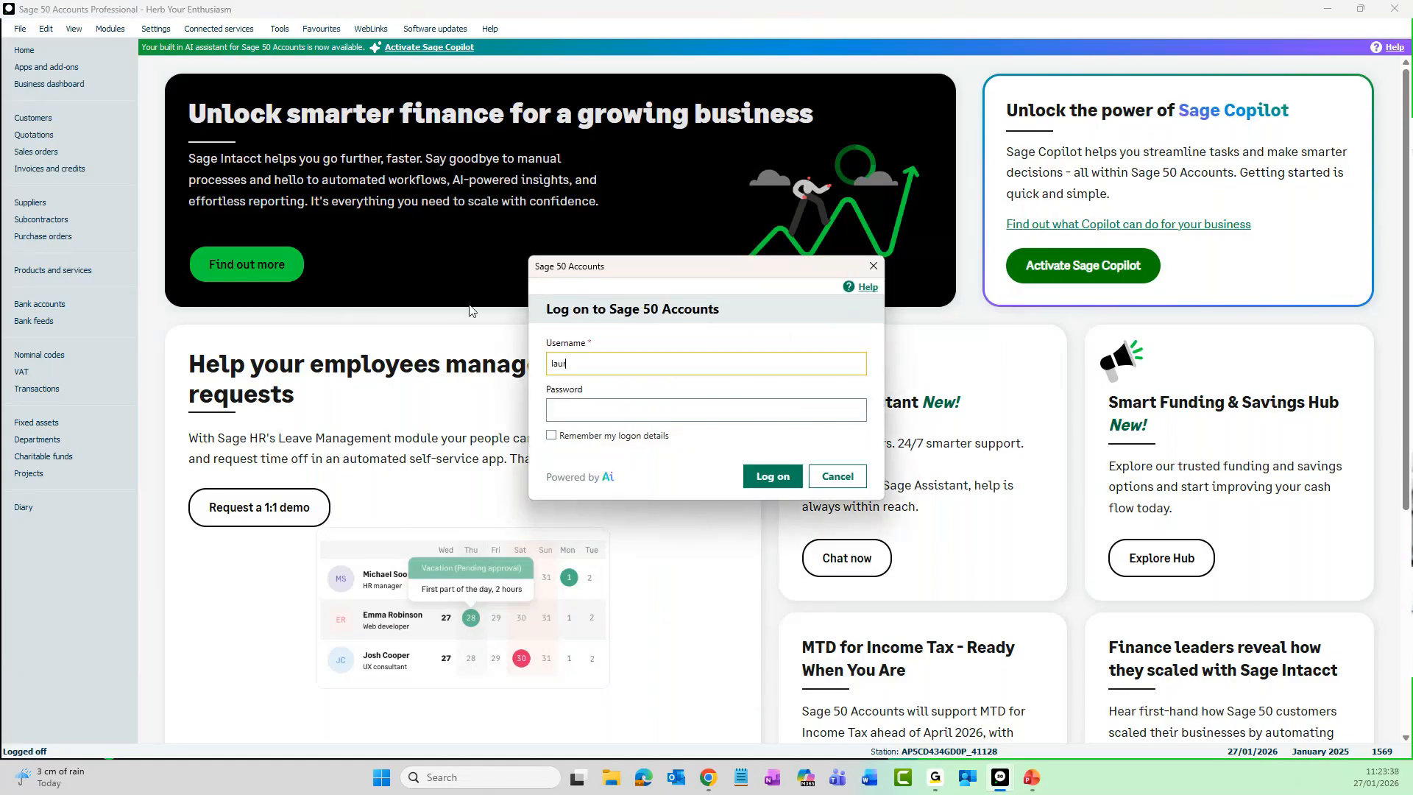
{"action": "type", "text": "a"}
{"action": "key", "text": "Return"}
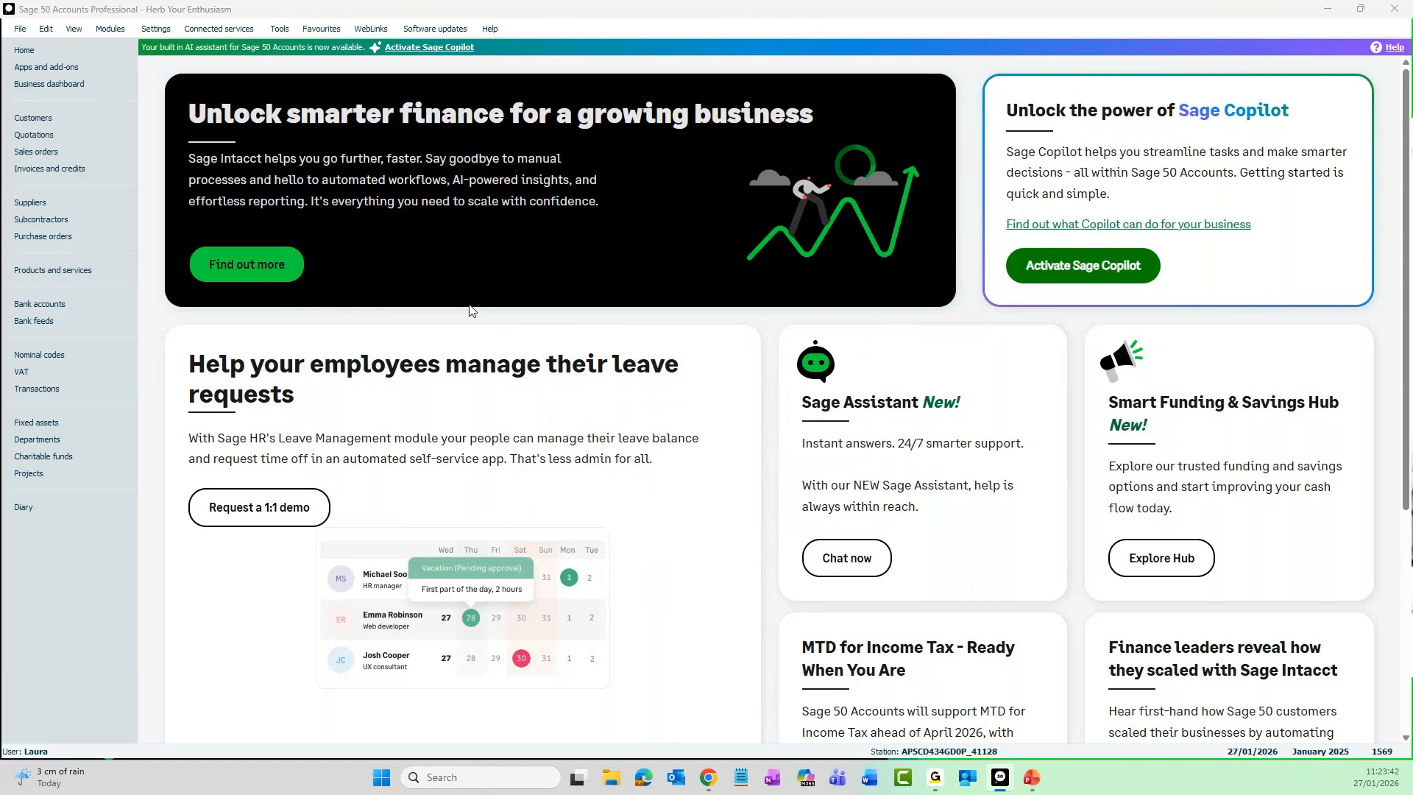
- Check the period end and file opening options for the Archive Company and Company Archive commands
{"action": "left_click", "coordinate": [281, 31]}
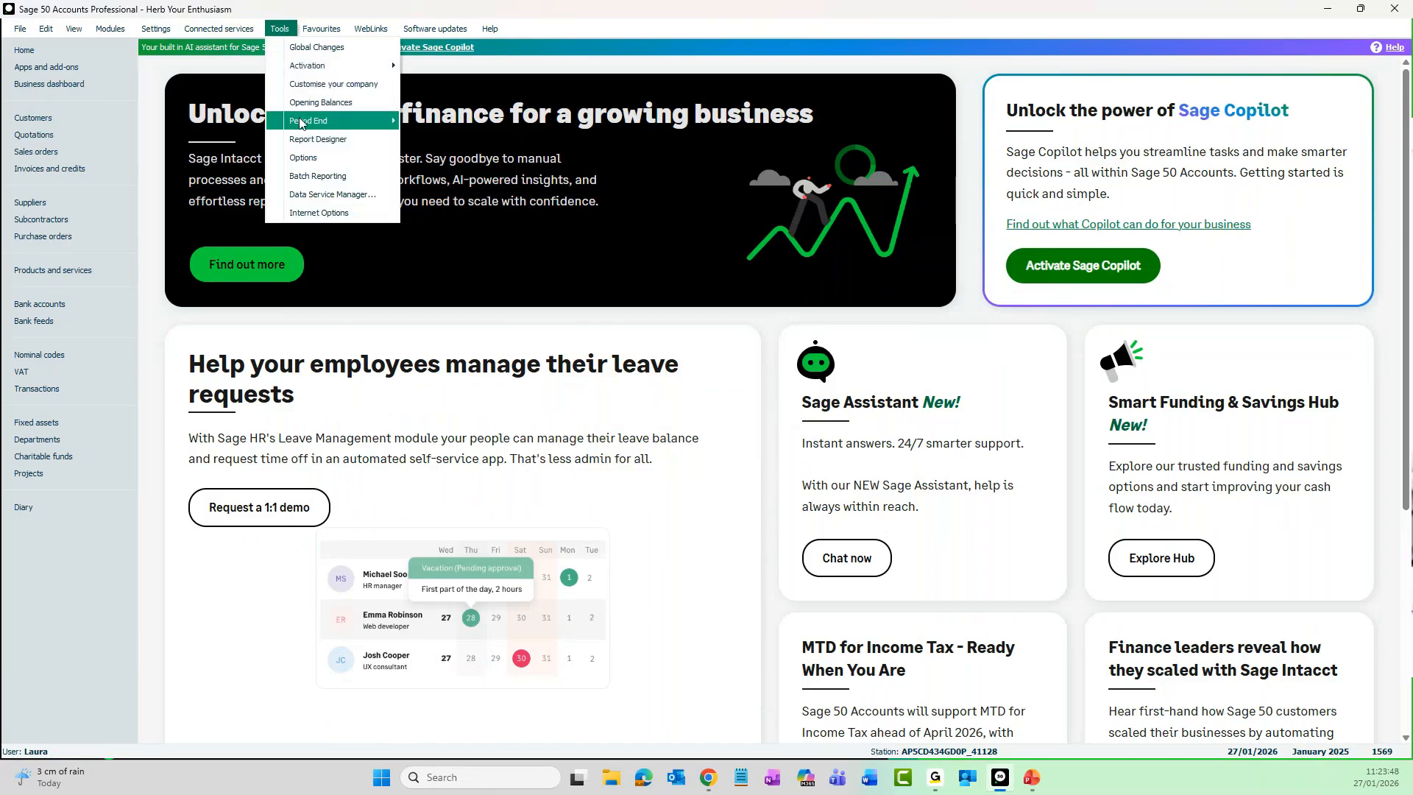
{"action": "mouse_move", "coordinate": [302, 122]}
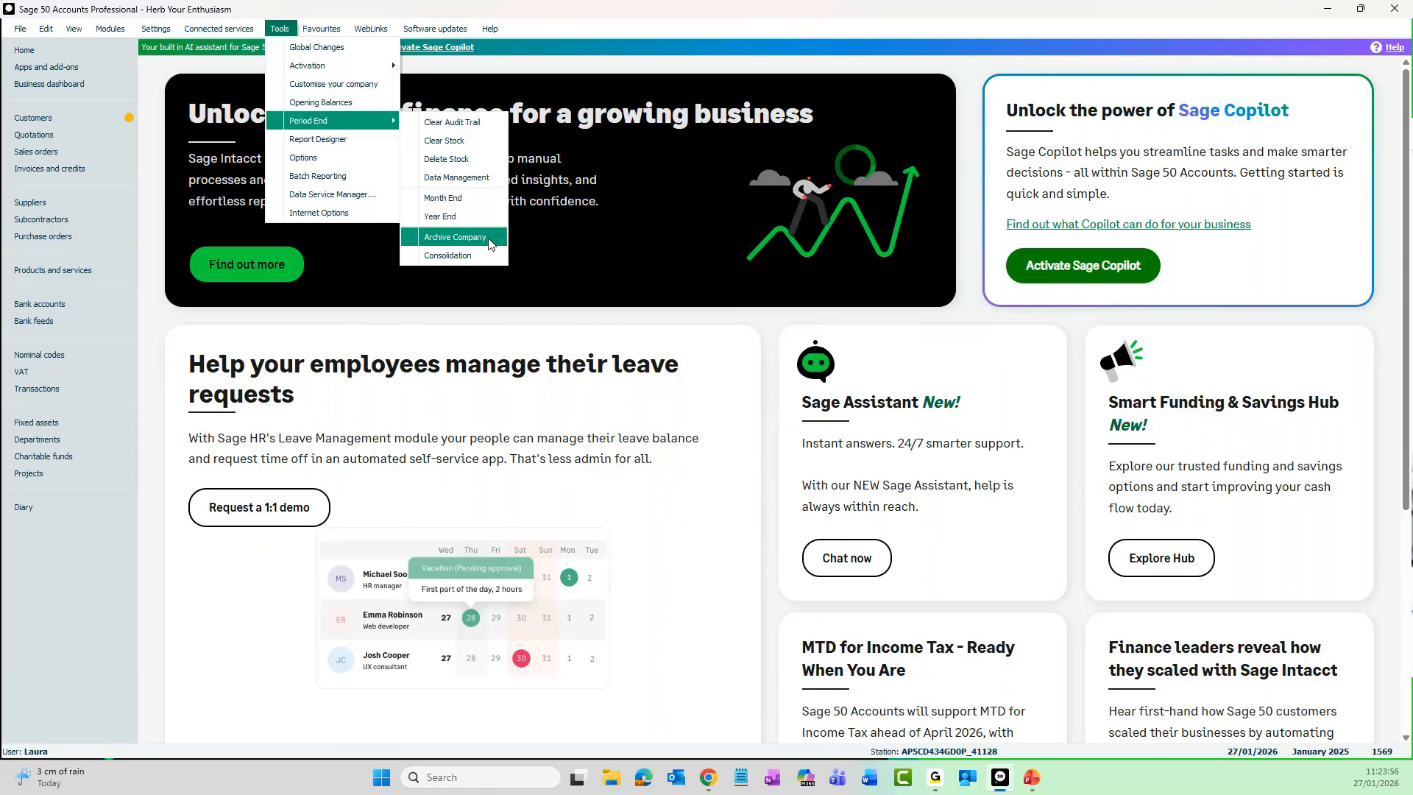
{"action": "left_click", "coordinate": [18, 29]}
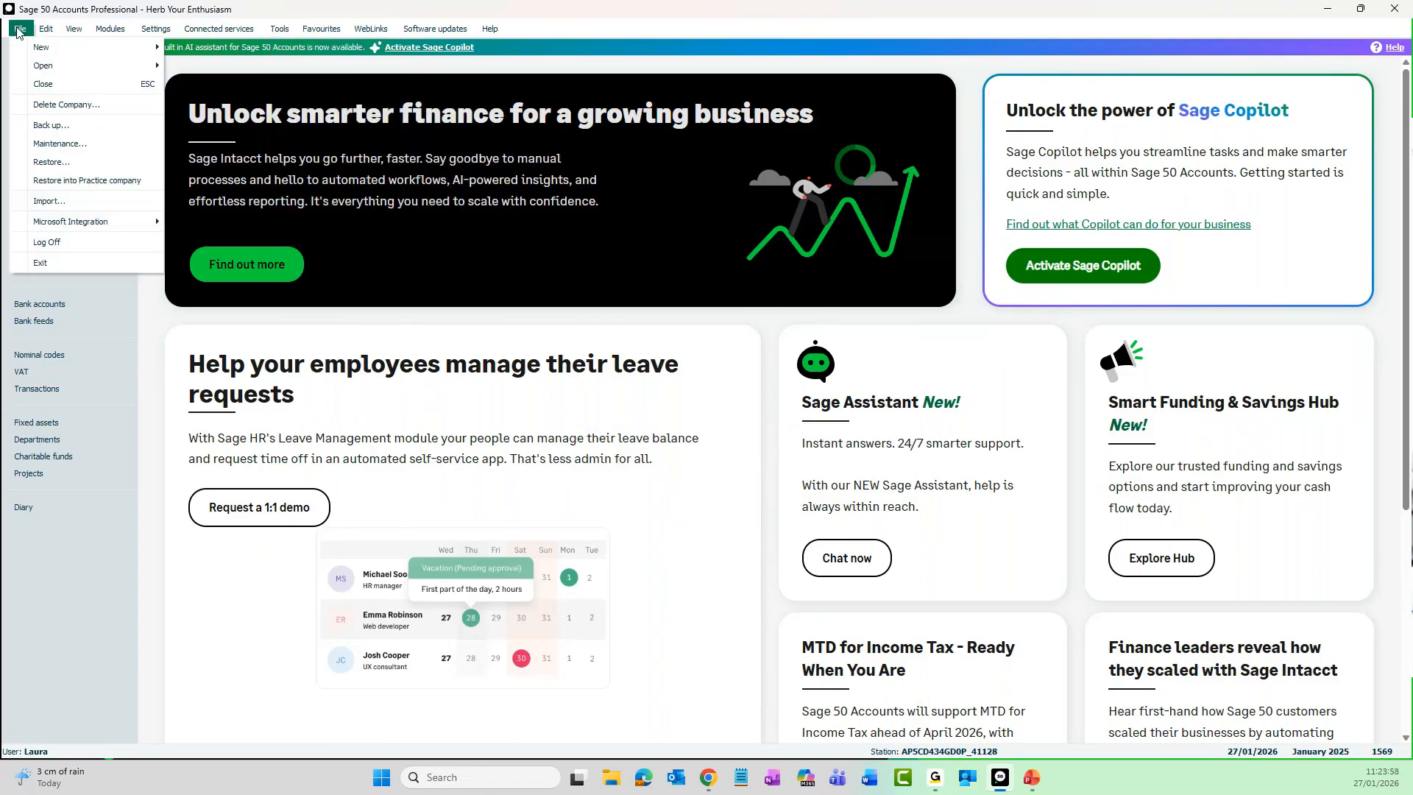
{"action": "mouse_move", "coordinate": [34, 68]}
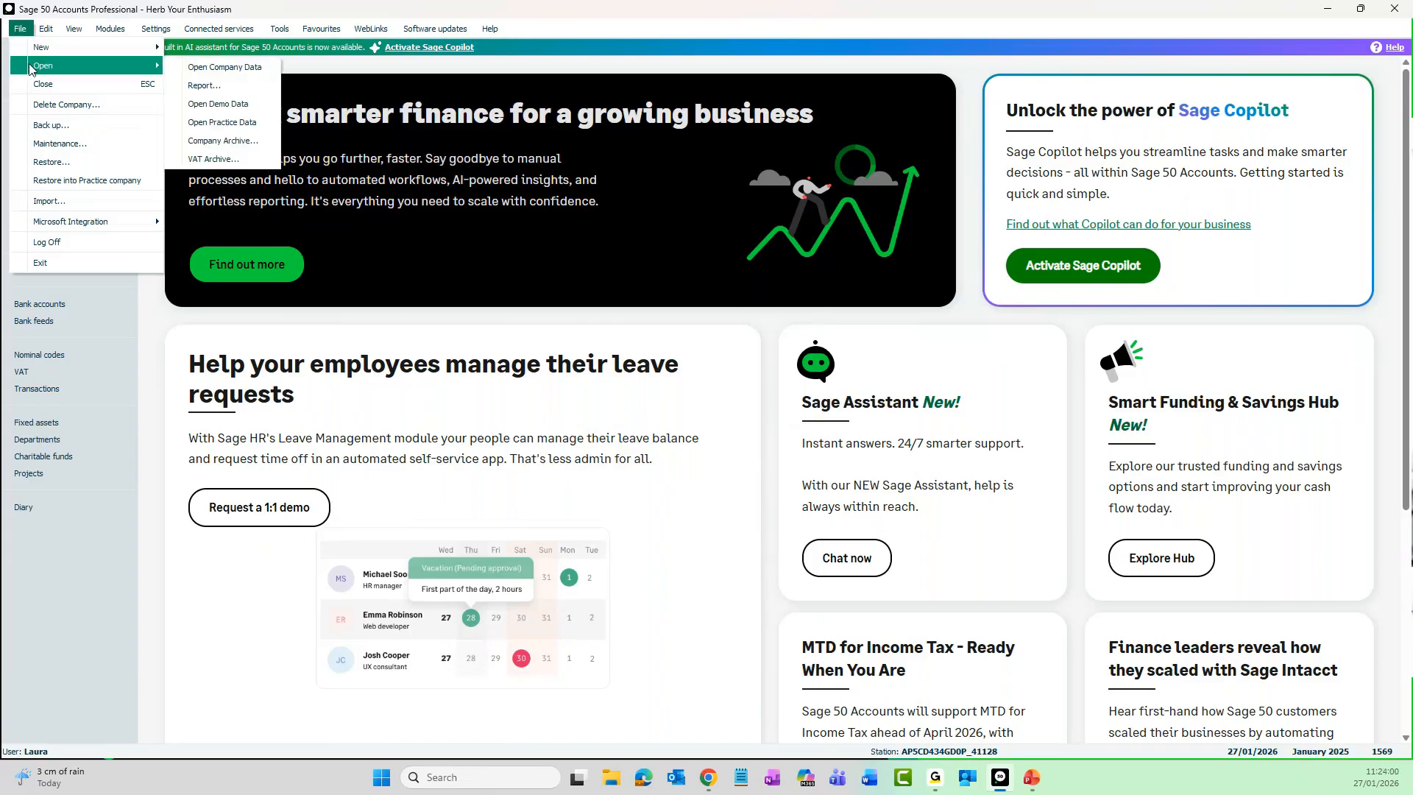